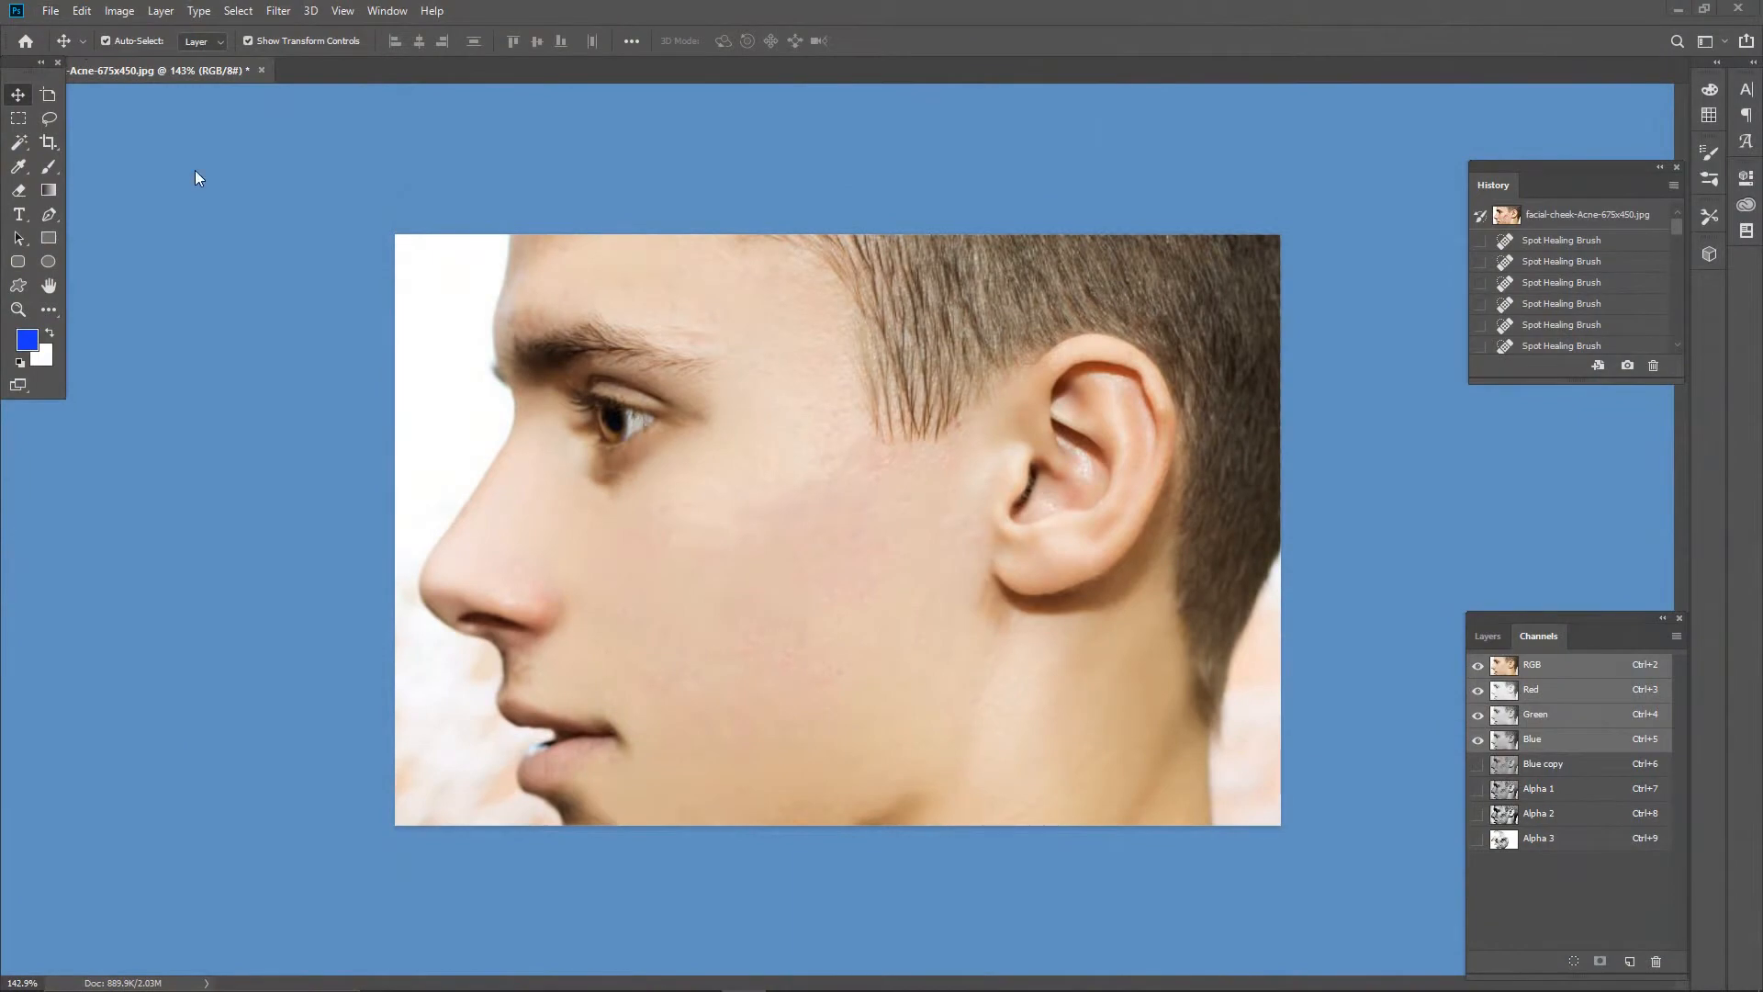
Step: Open the Unsplash portrait of the woman resting her face in her hands from the Desktop folder
click(195, 169)
key(ctrl+o)
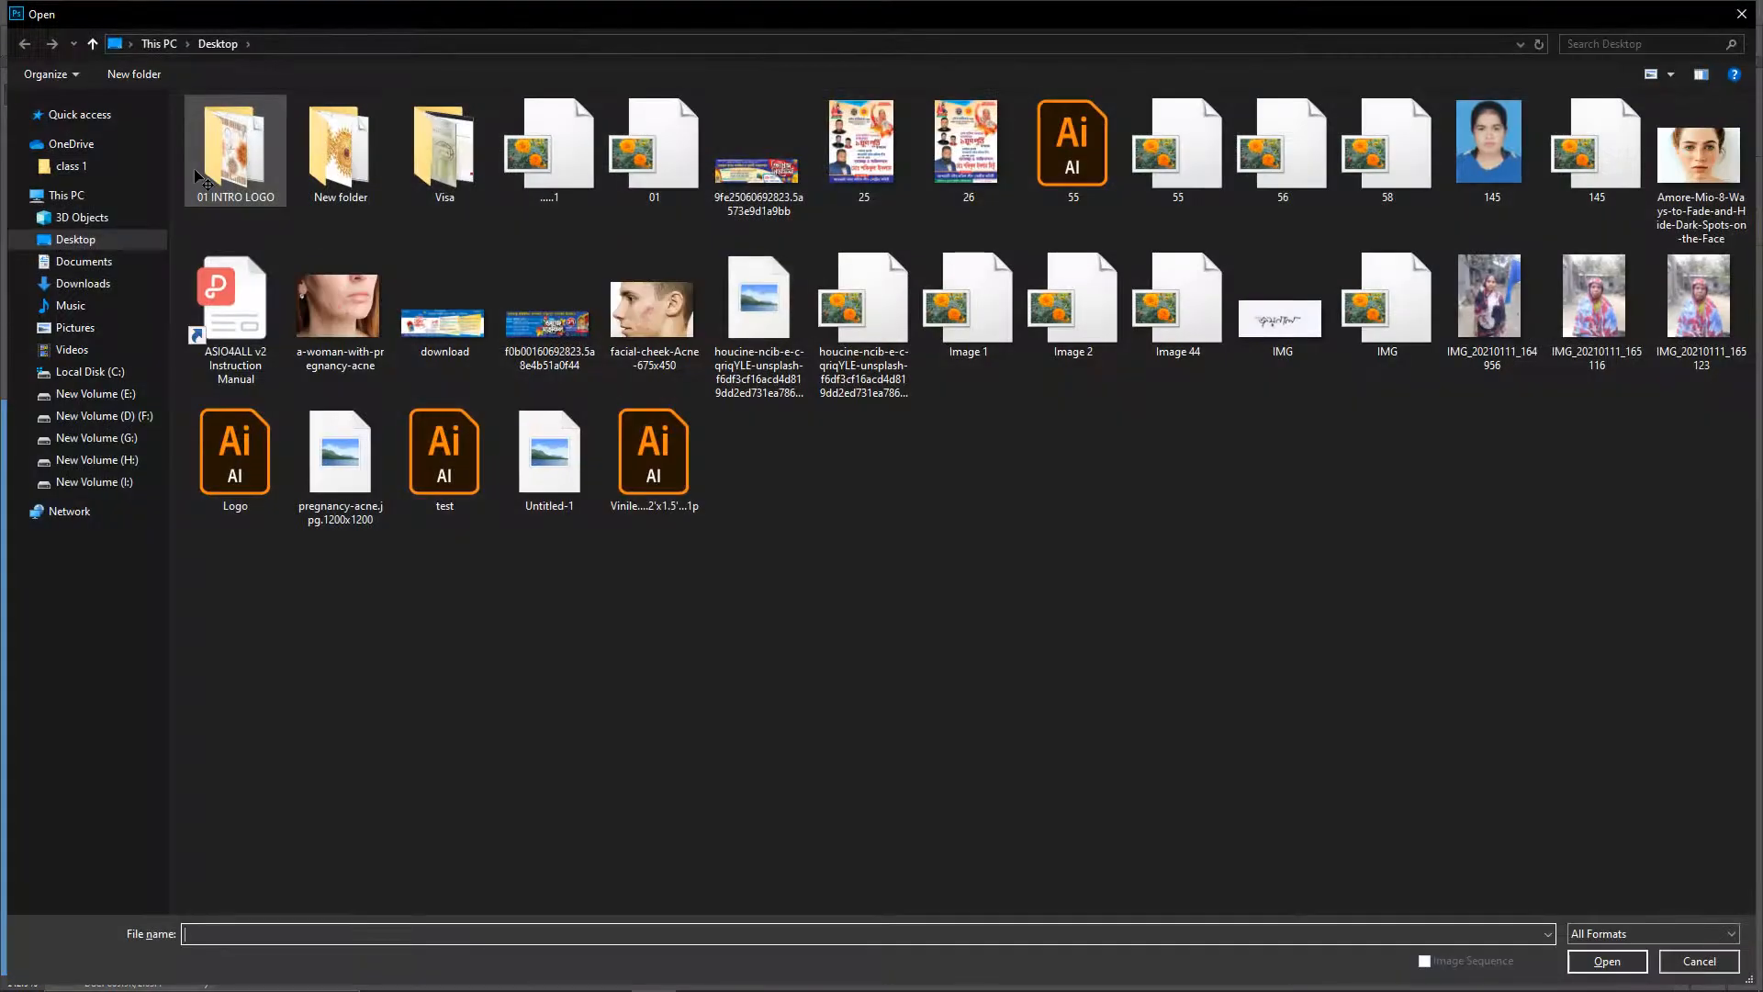
click(770, 323)
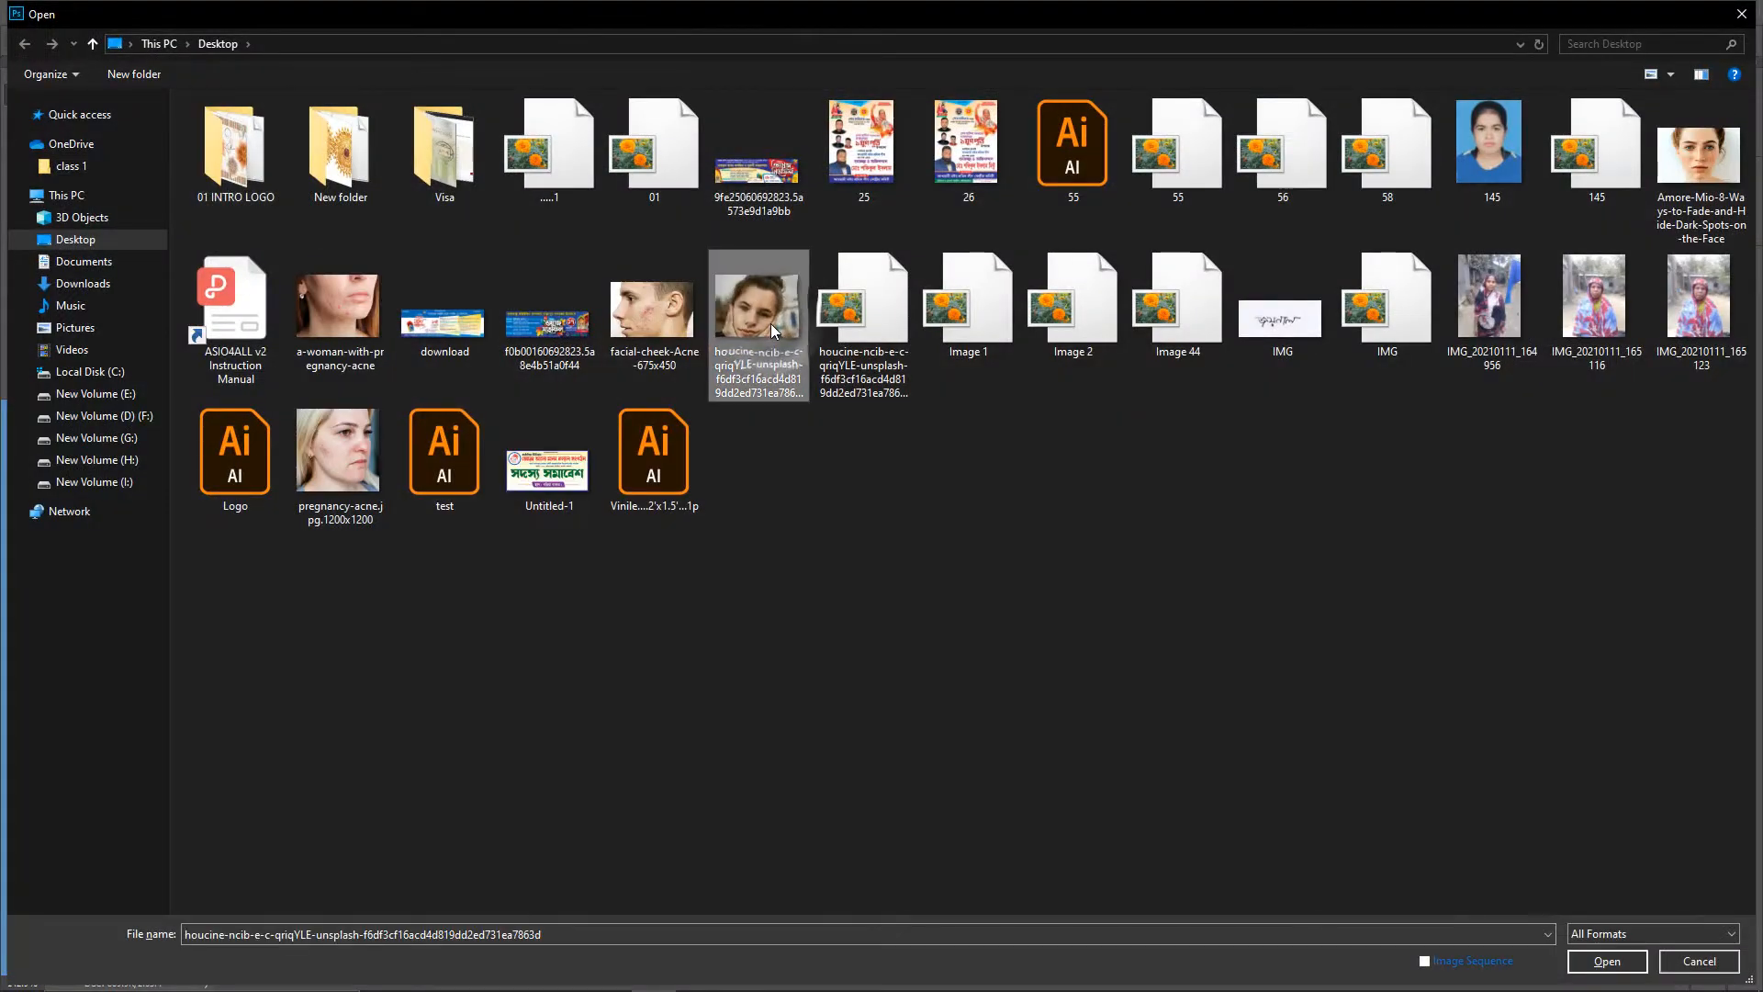
double_click(771, 325)
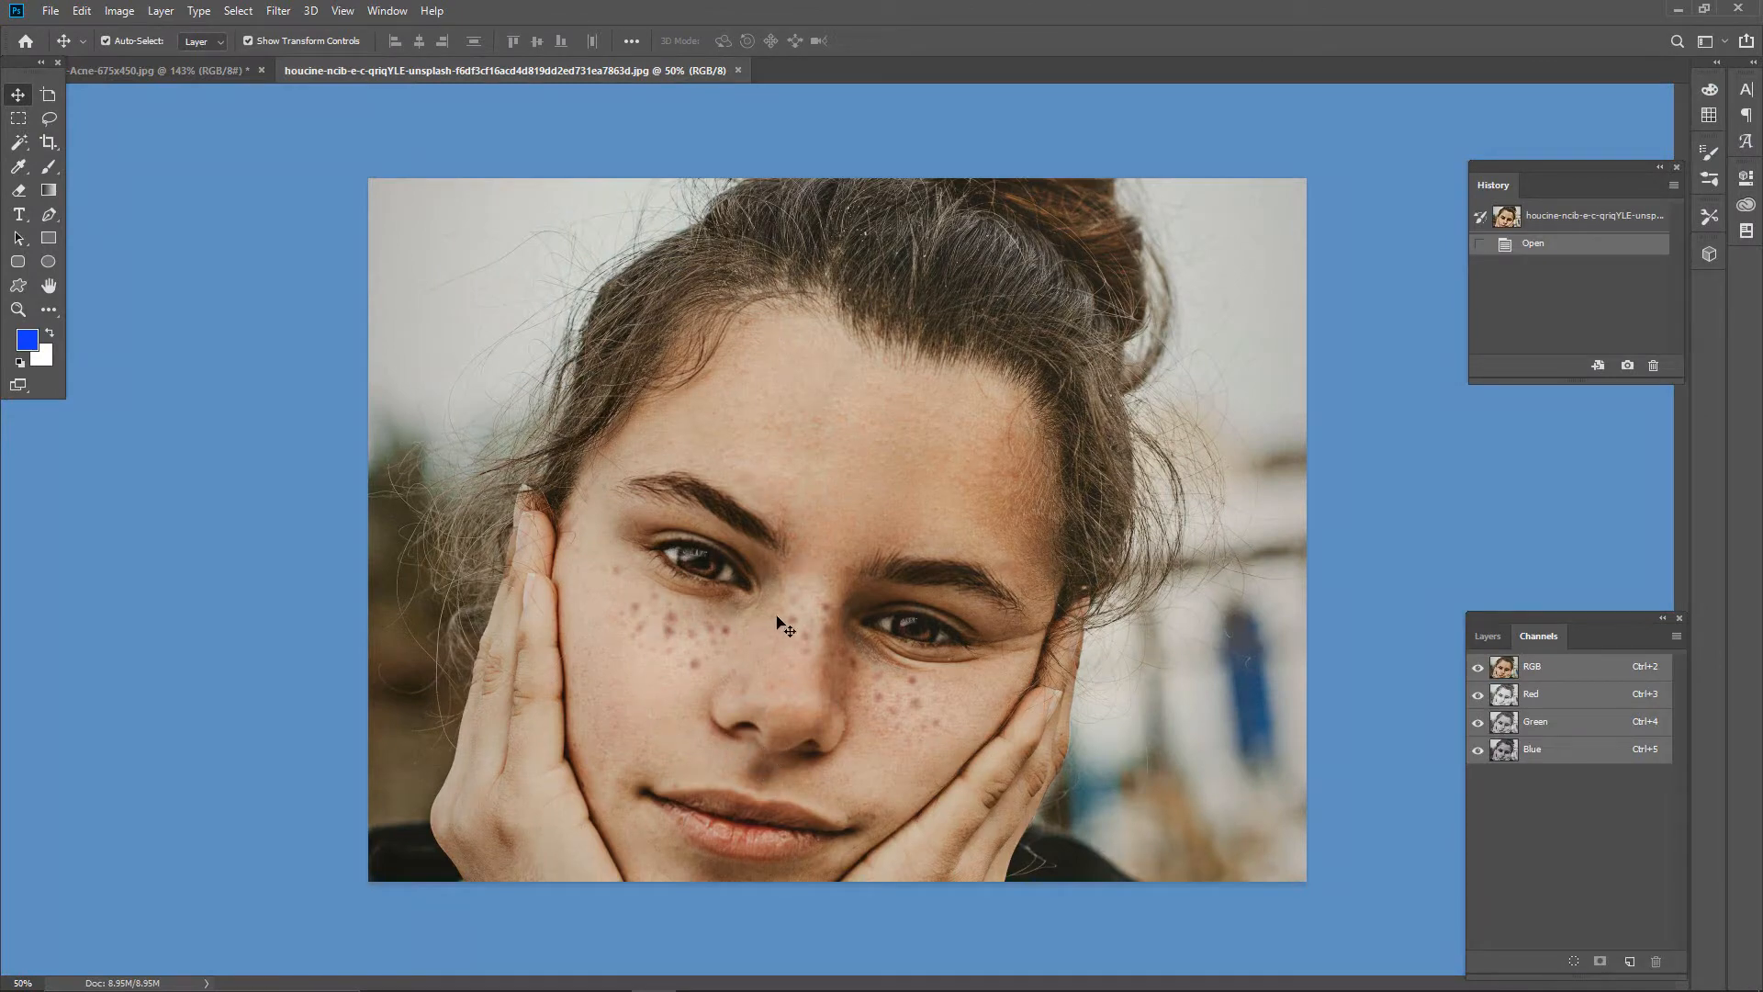
Step: Examine the spots on the cheeks, nose and forehead of the portrait up close
drag(808, 642, 803, 602)
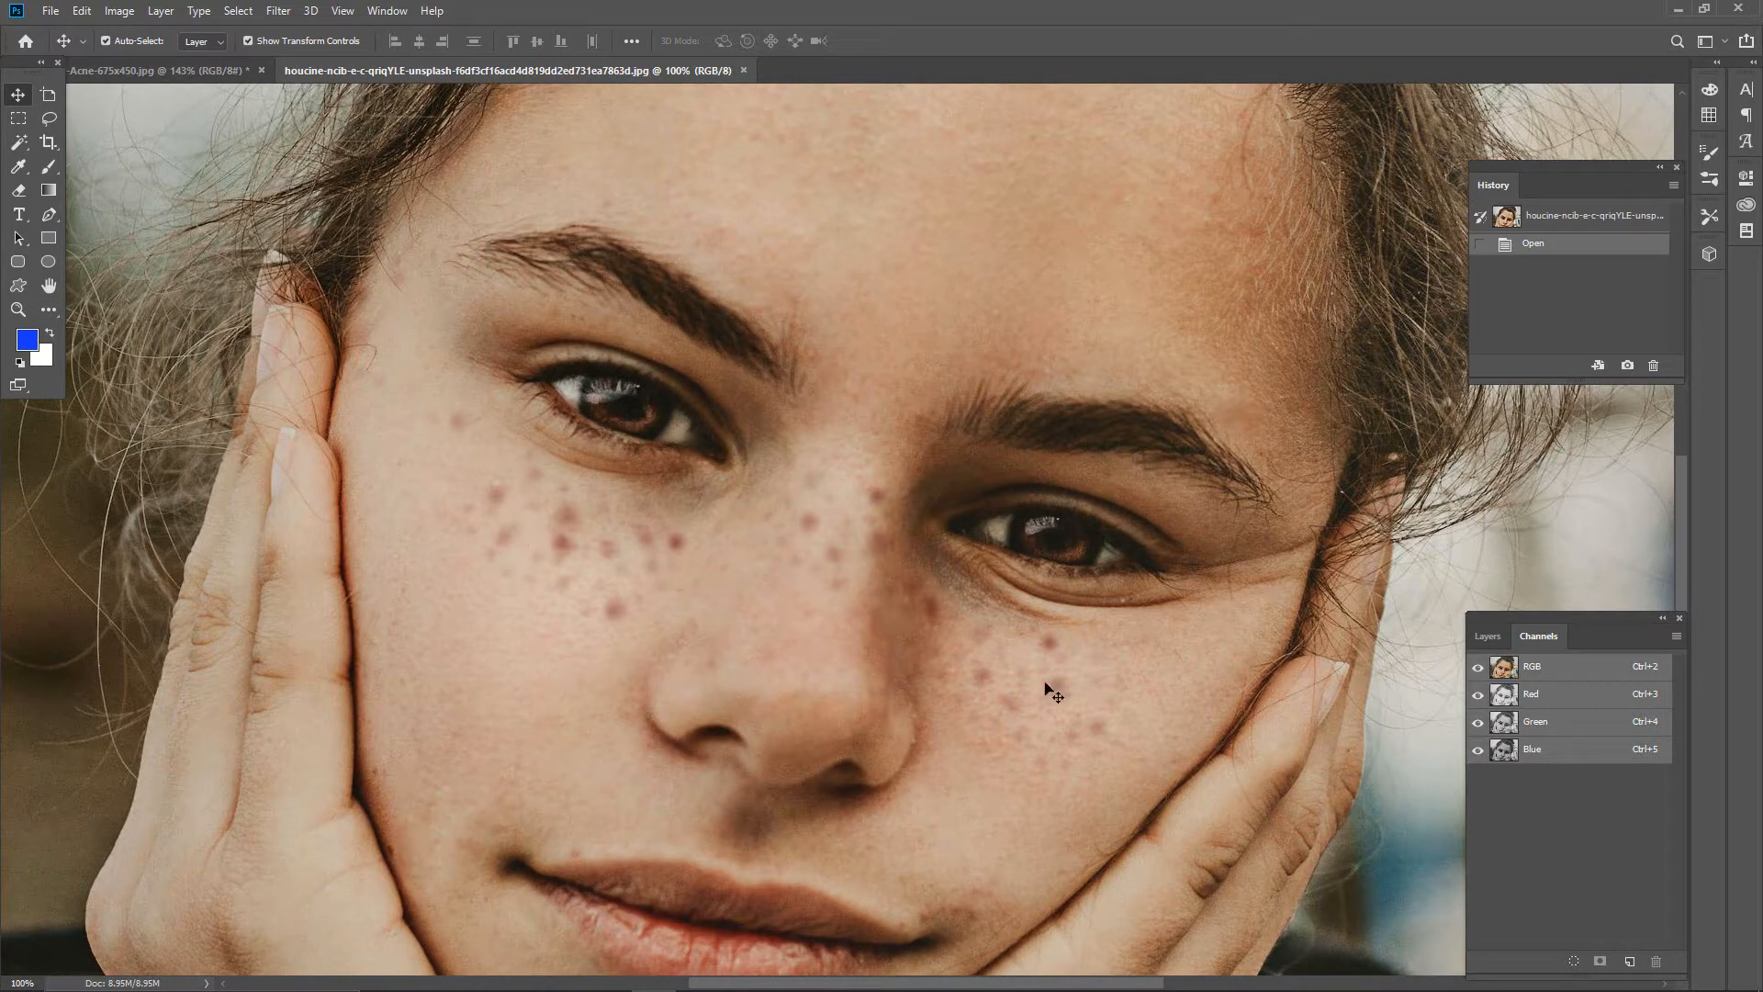
drag(606, 613, 673, 463)
drag(842, 416, 797, 555)
drag(883, 547, 917, 534)
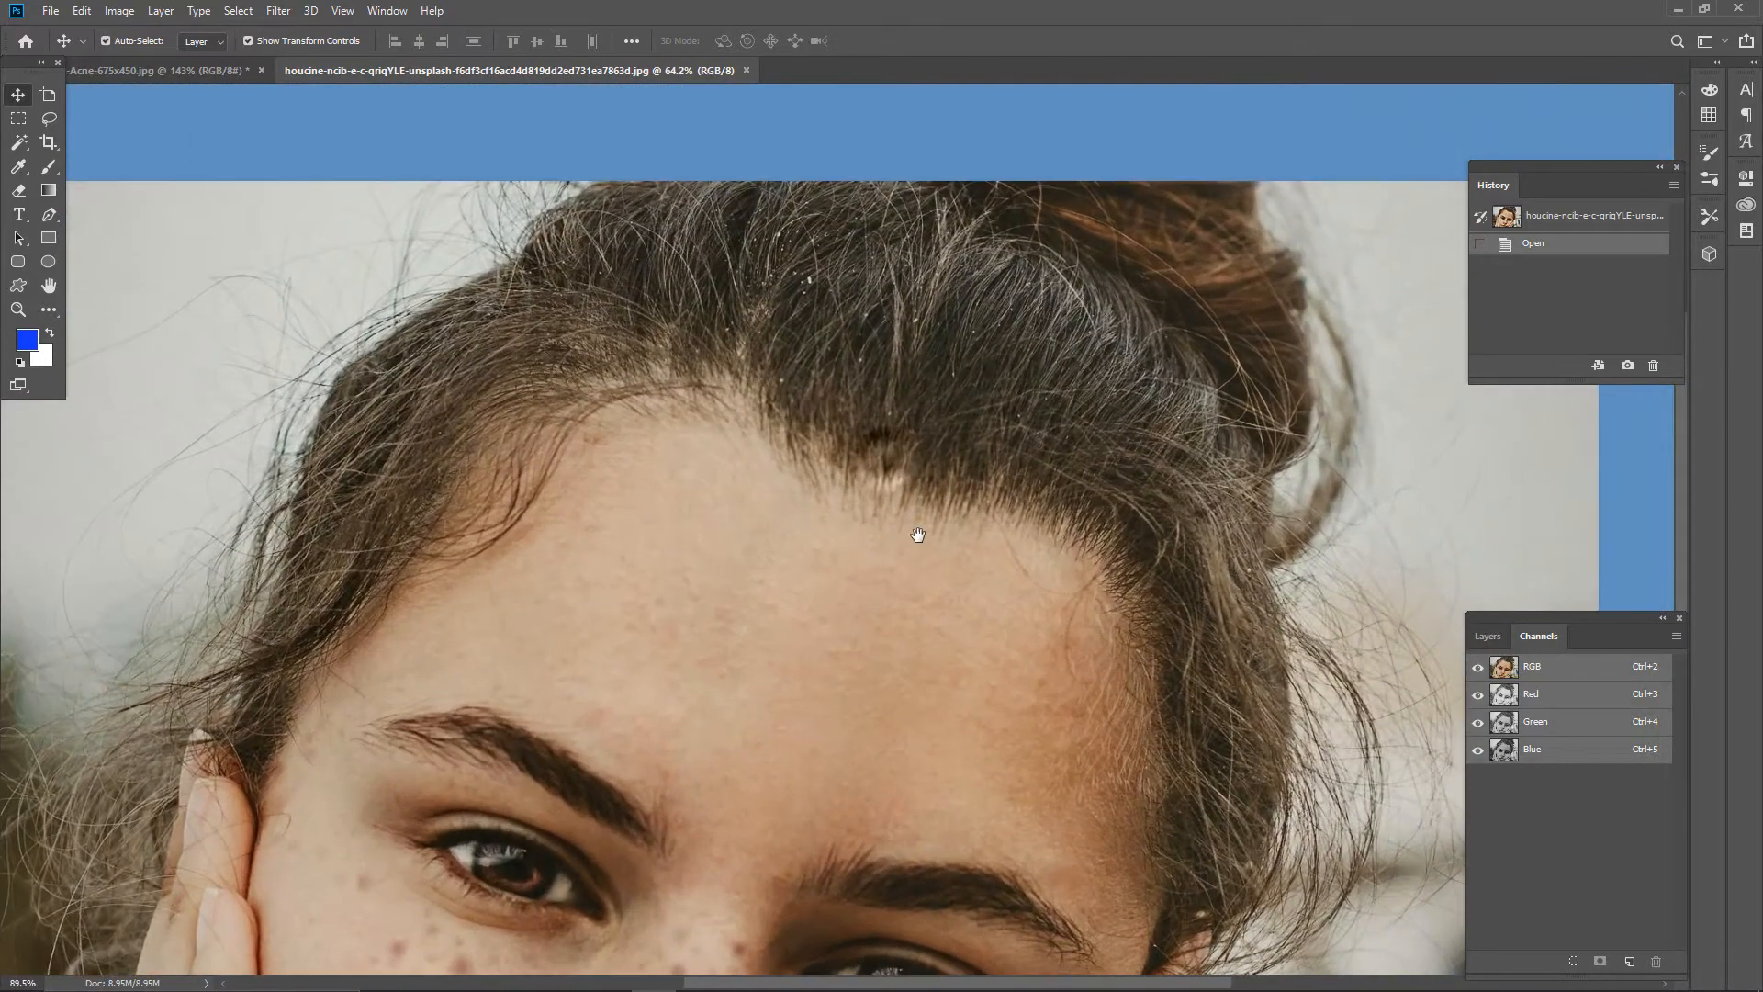
drag(866, 716, 866, 630)
ctrl+alt+click(881, 486)
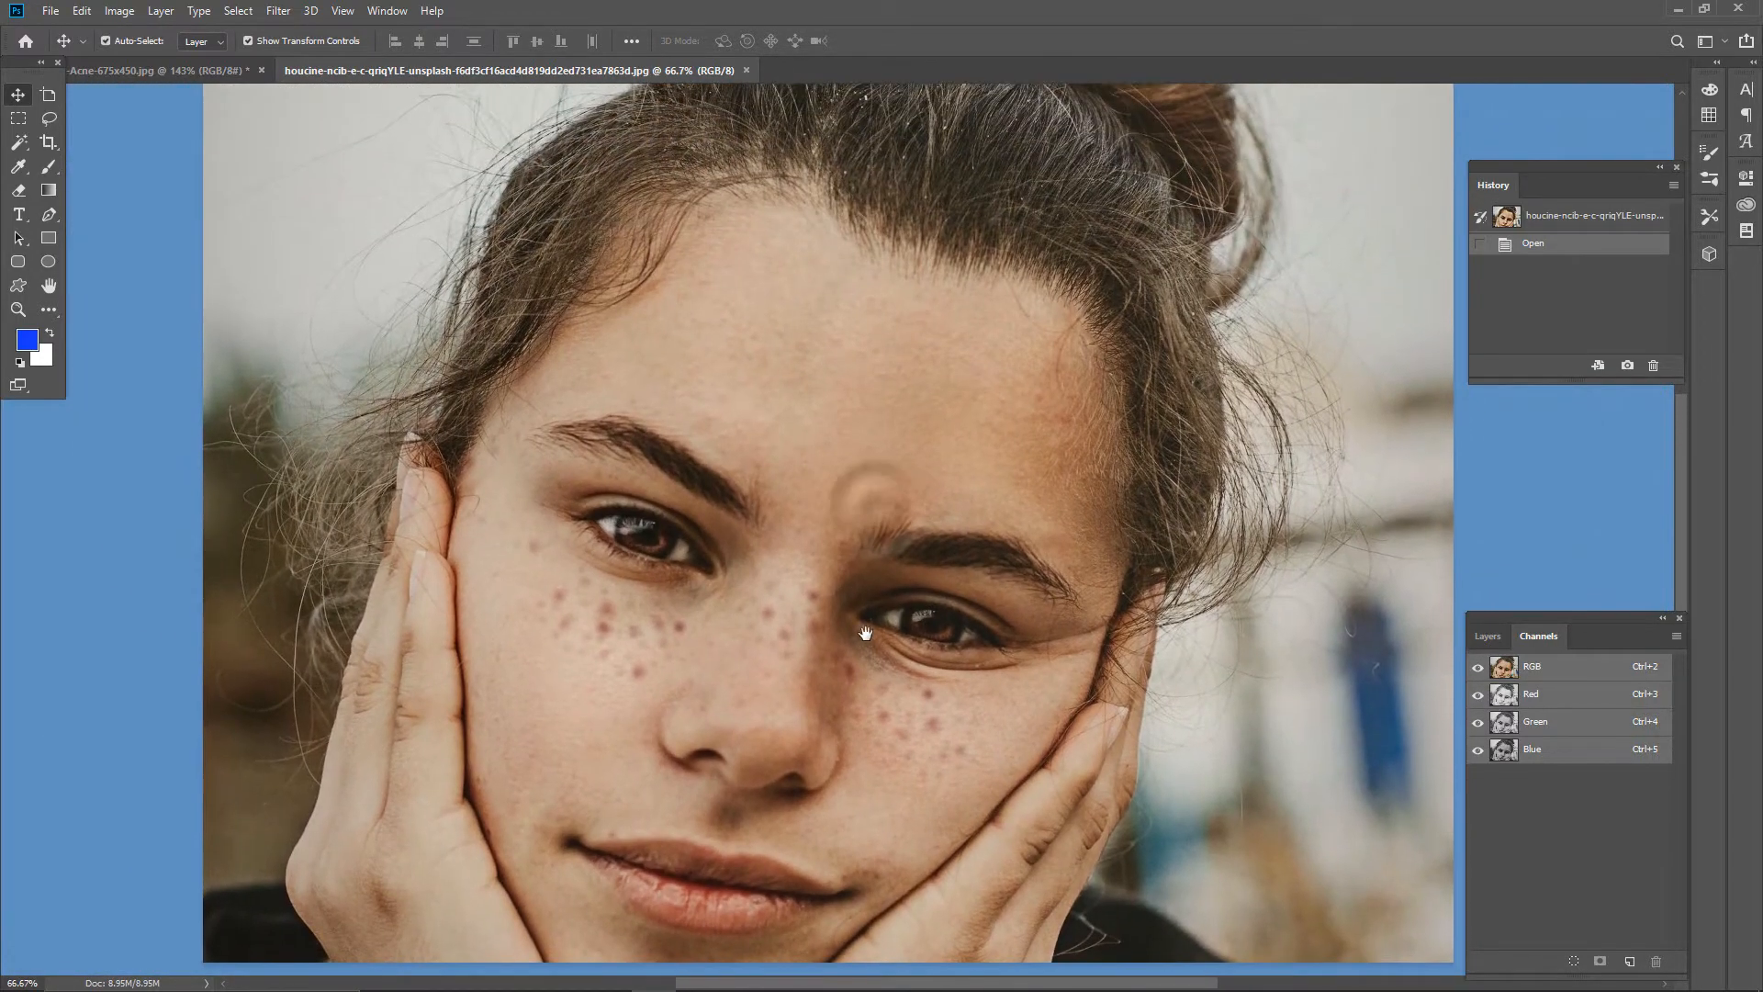
ctrl+alt+click(863, 597)
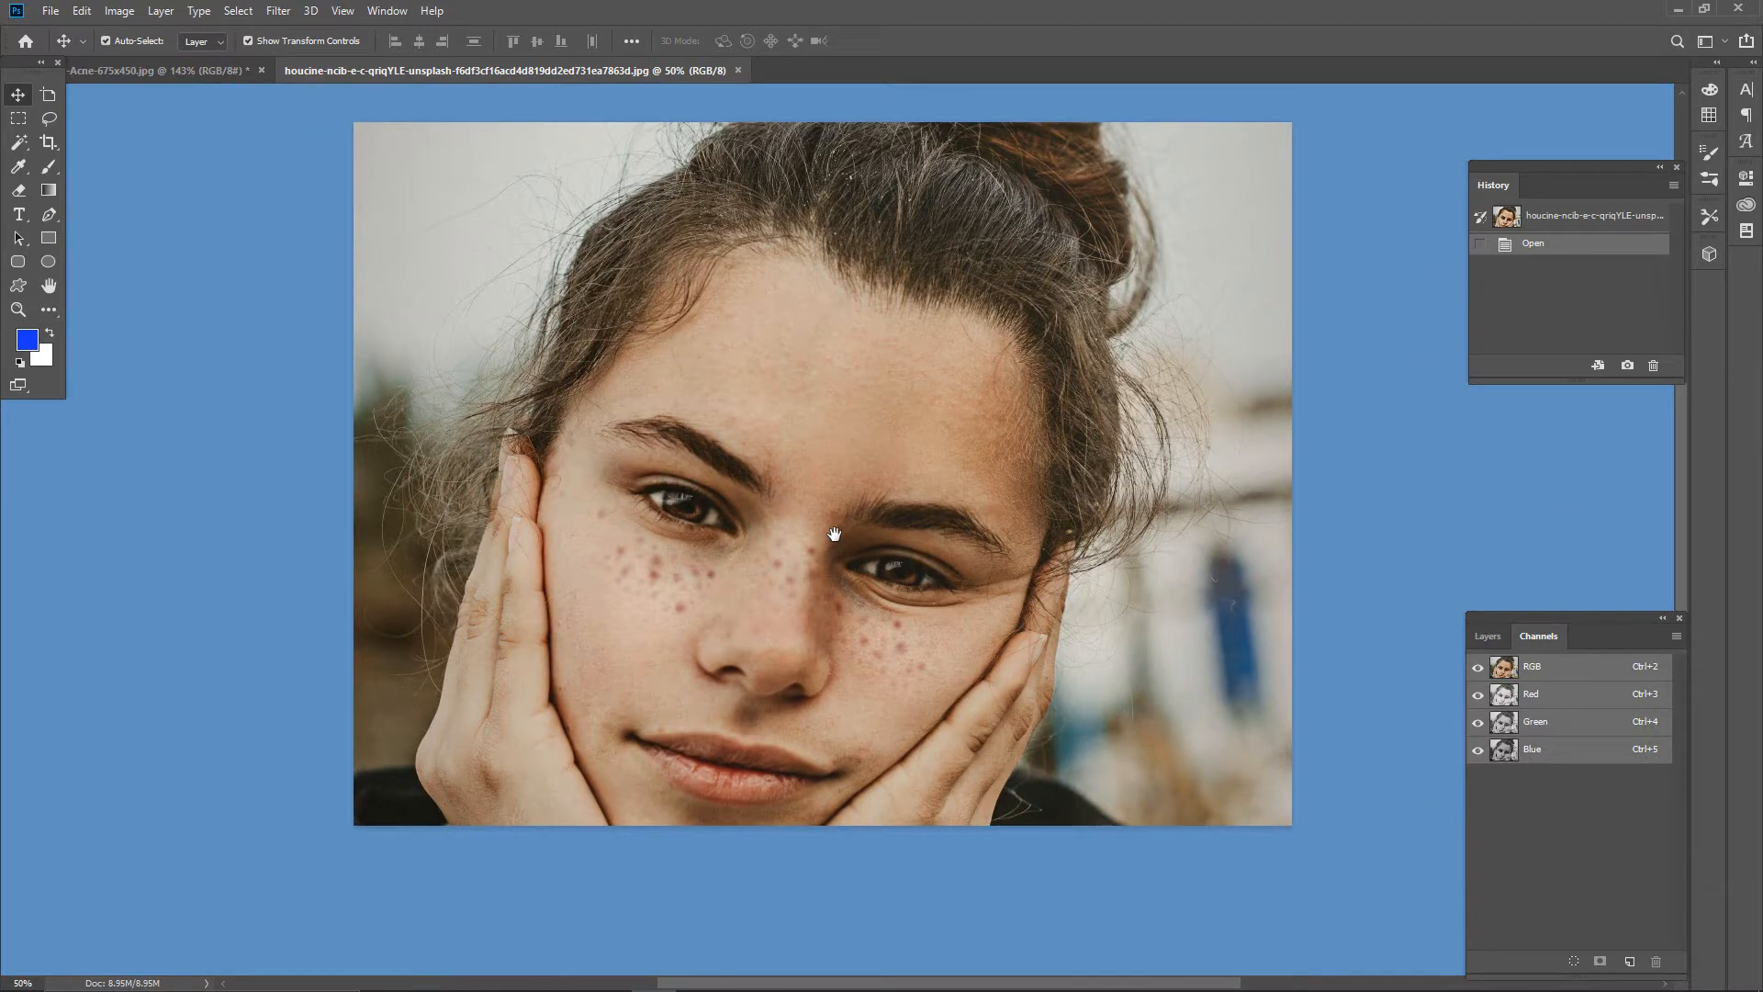
Step: Convert the locked Background into a regular layer named Layer 0
click(1495, 643)
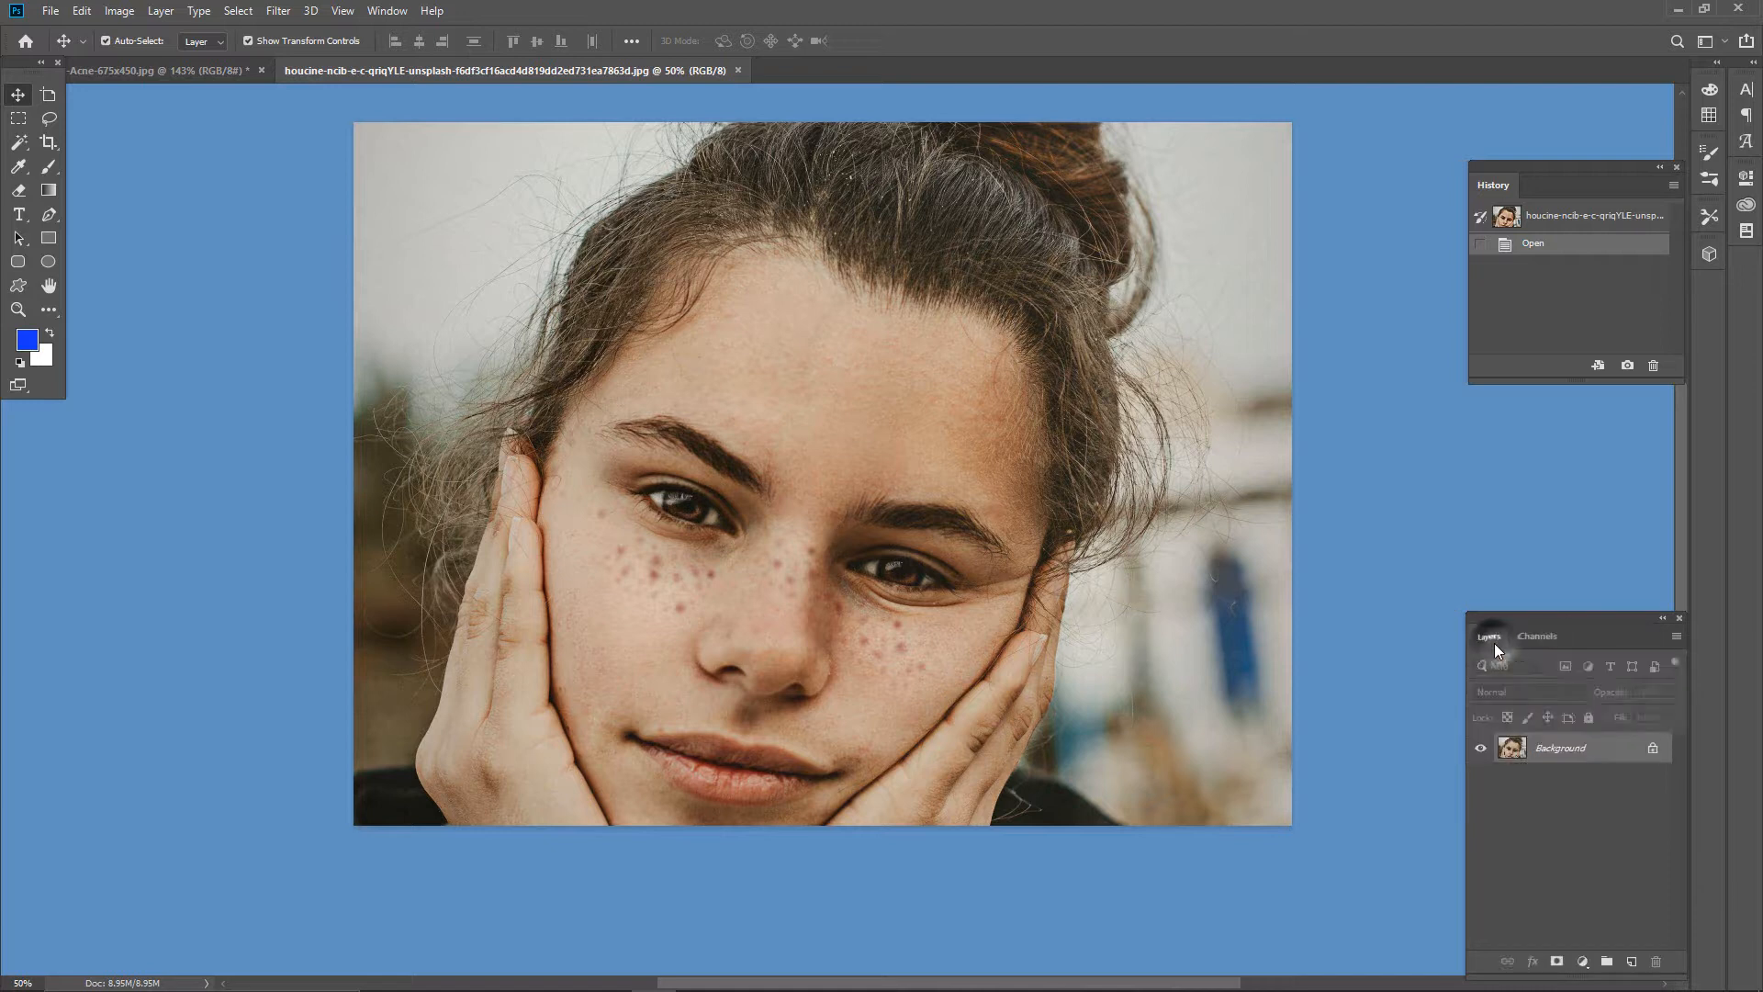
click(1554, 751)
double_click(1554, 751)
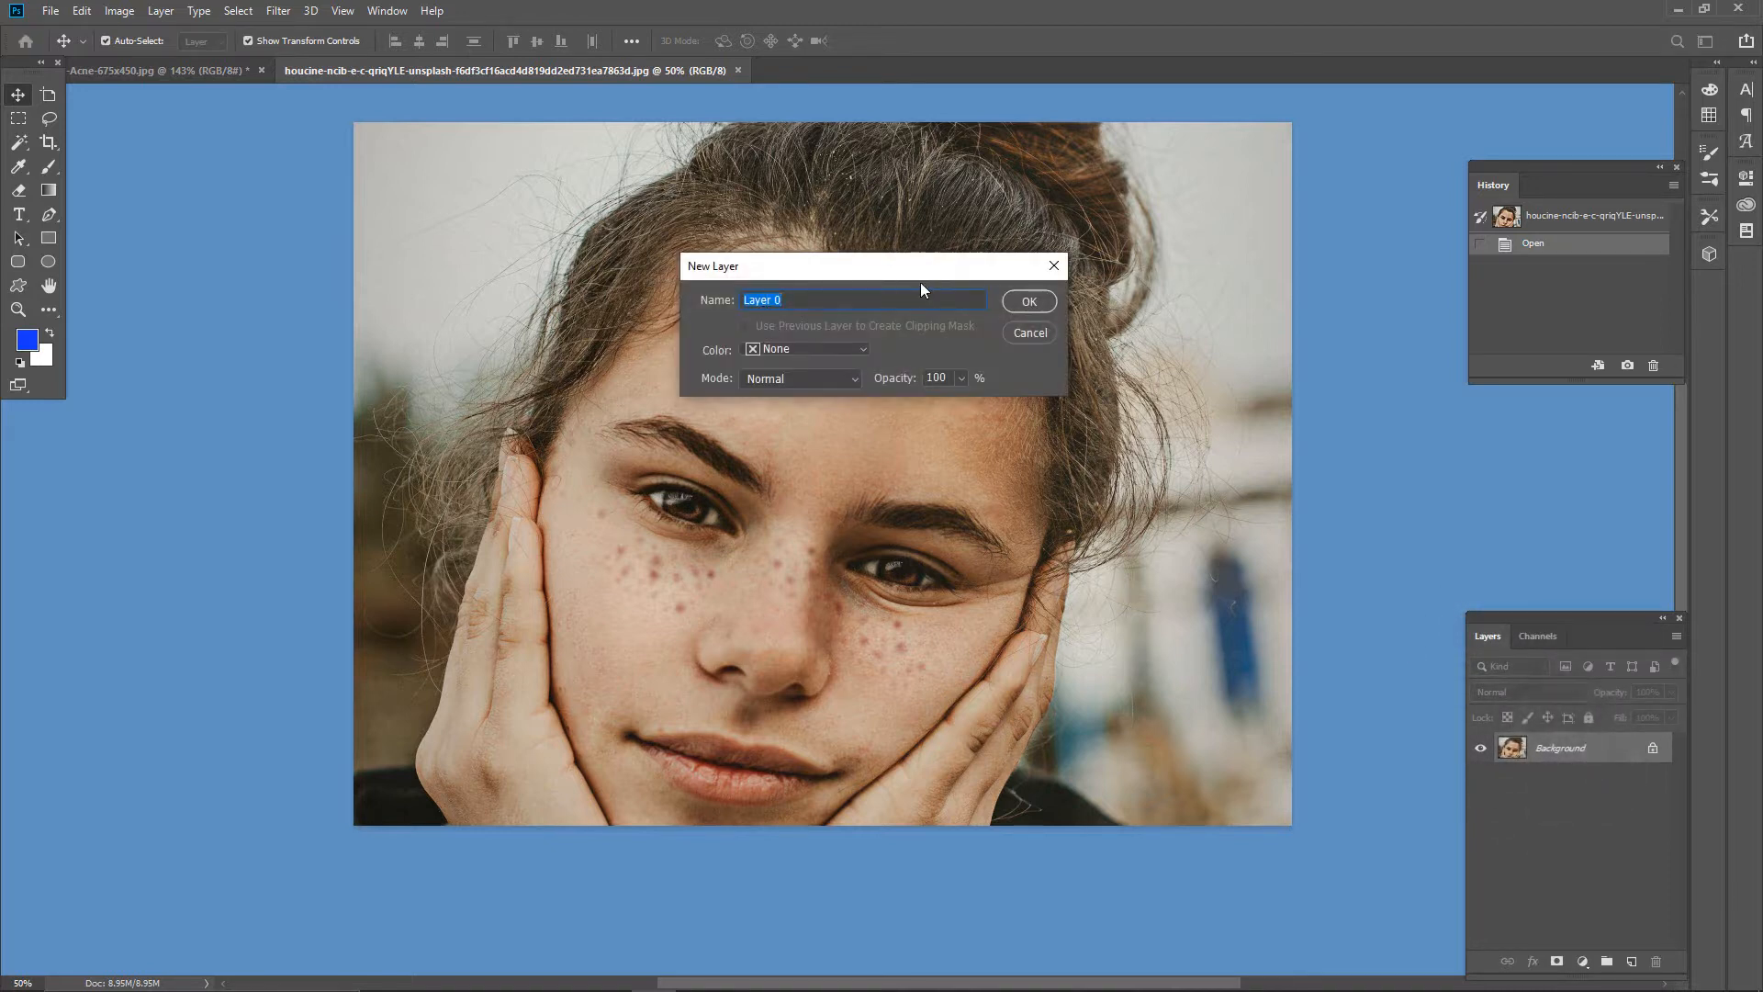
click(1026, 304)
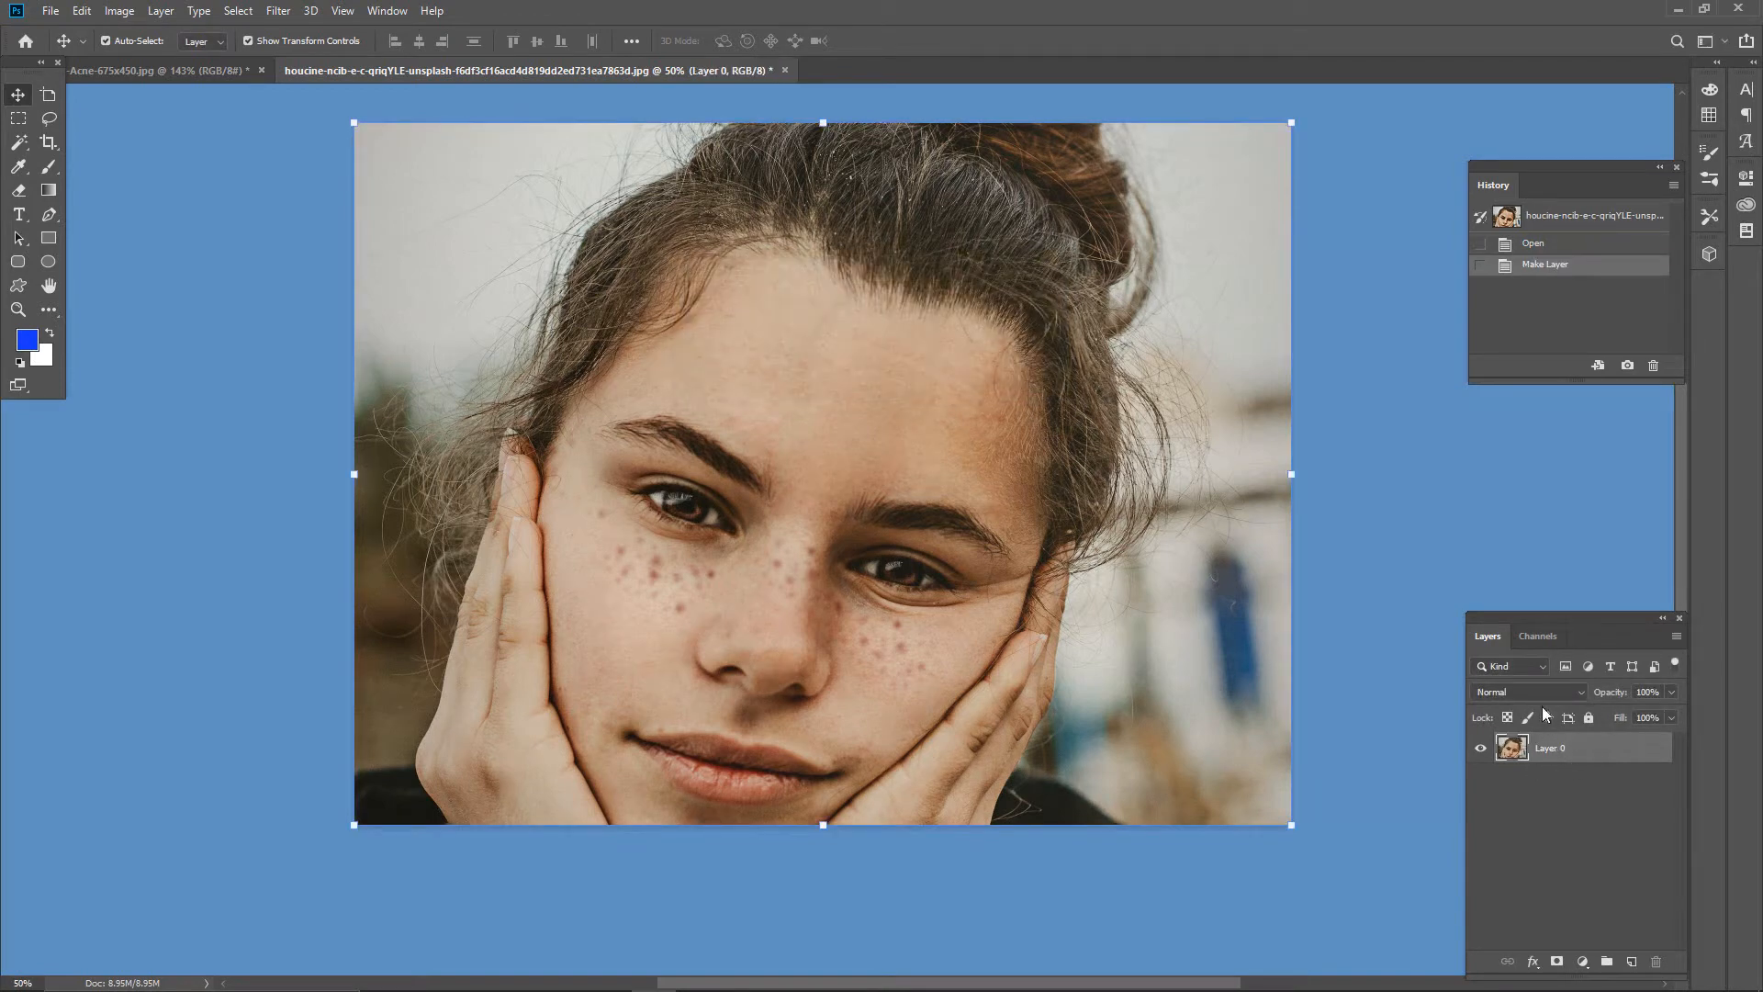
Step: Duplicate the Blue channel and make only the Blue copy channel visible
click(1530, 637)
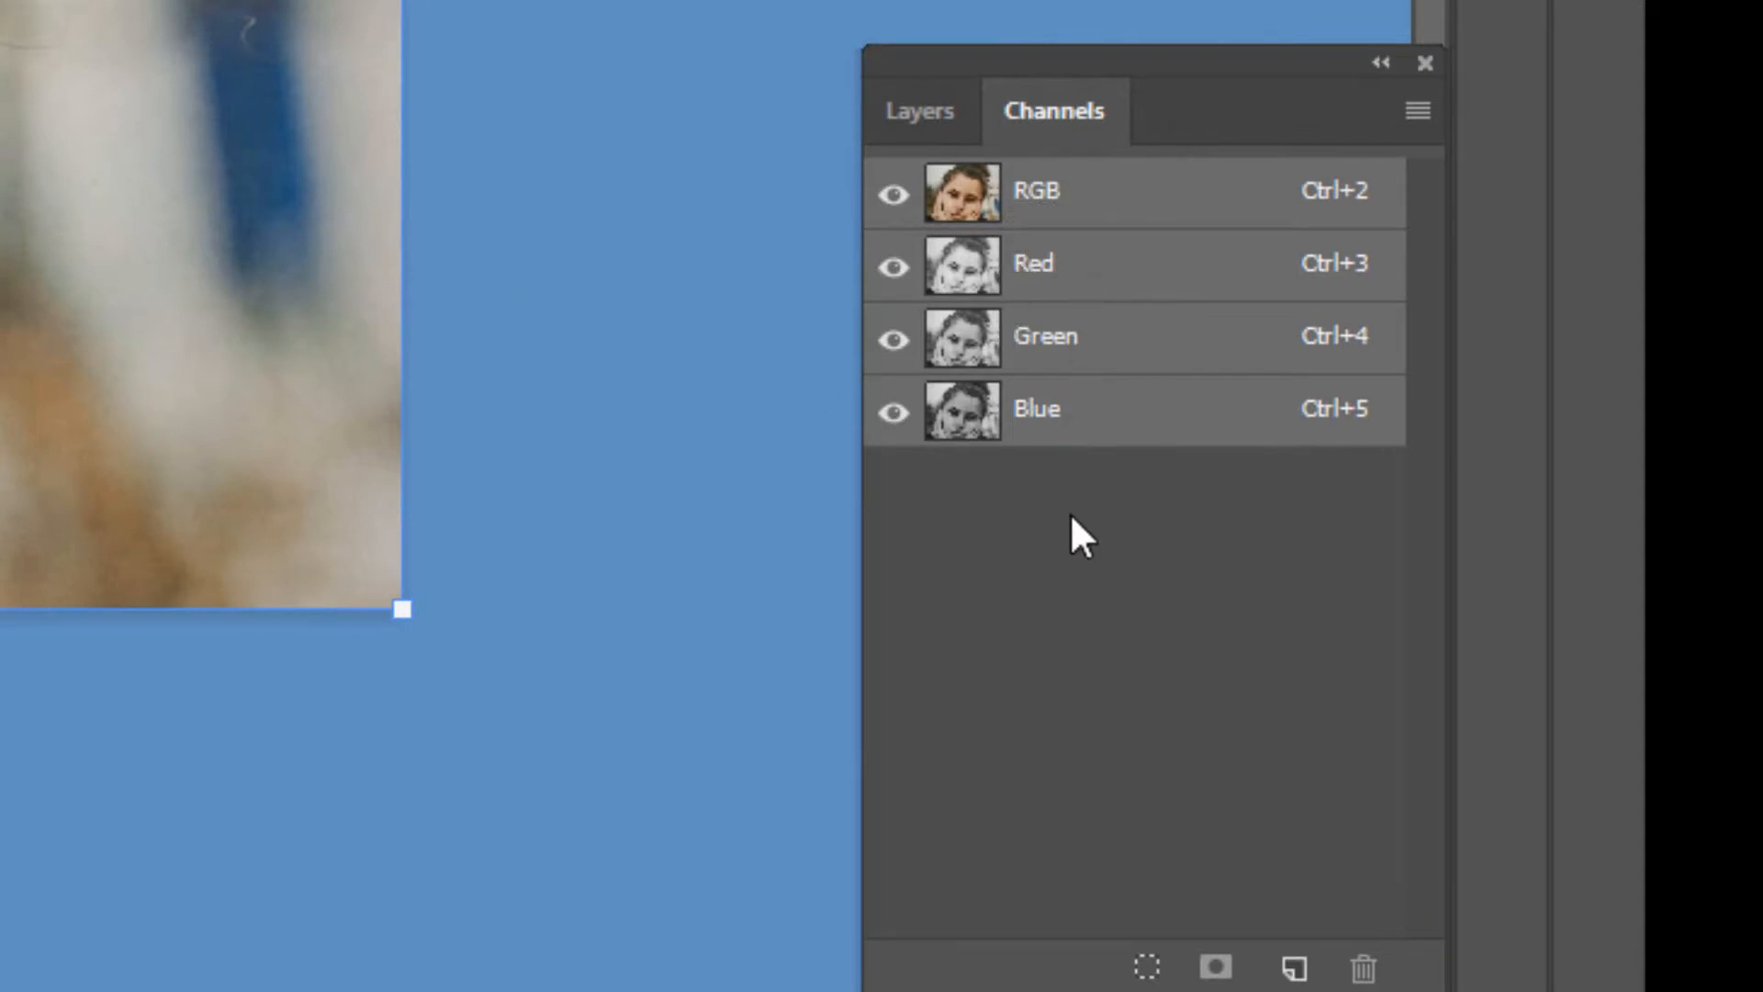
click(1075, 439)
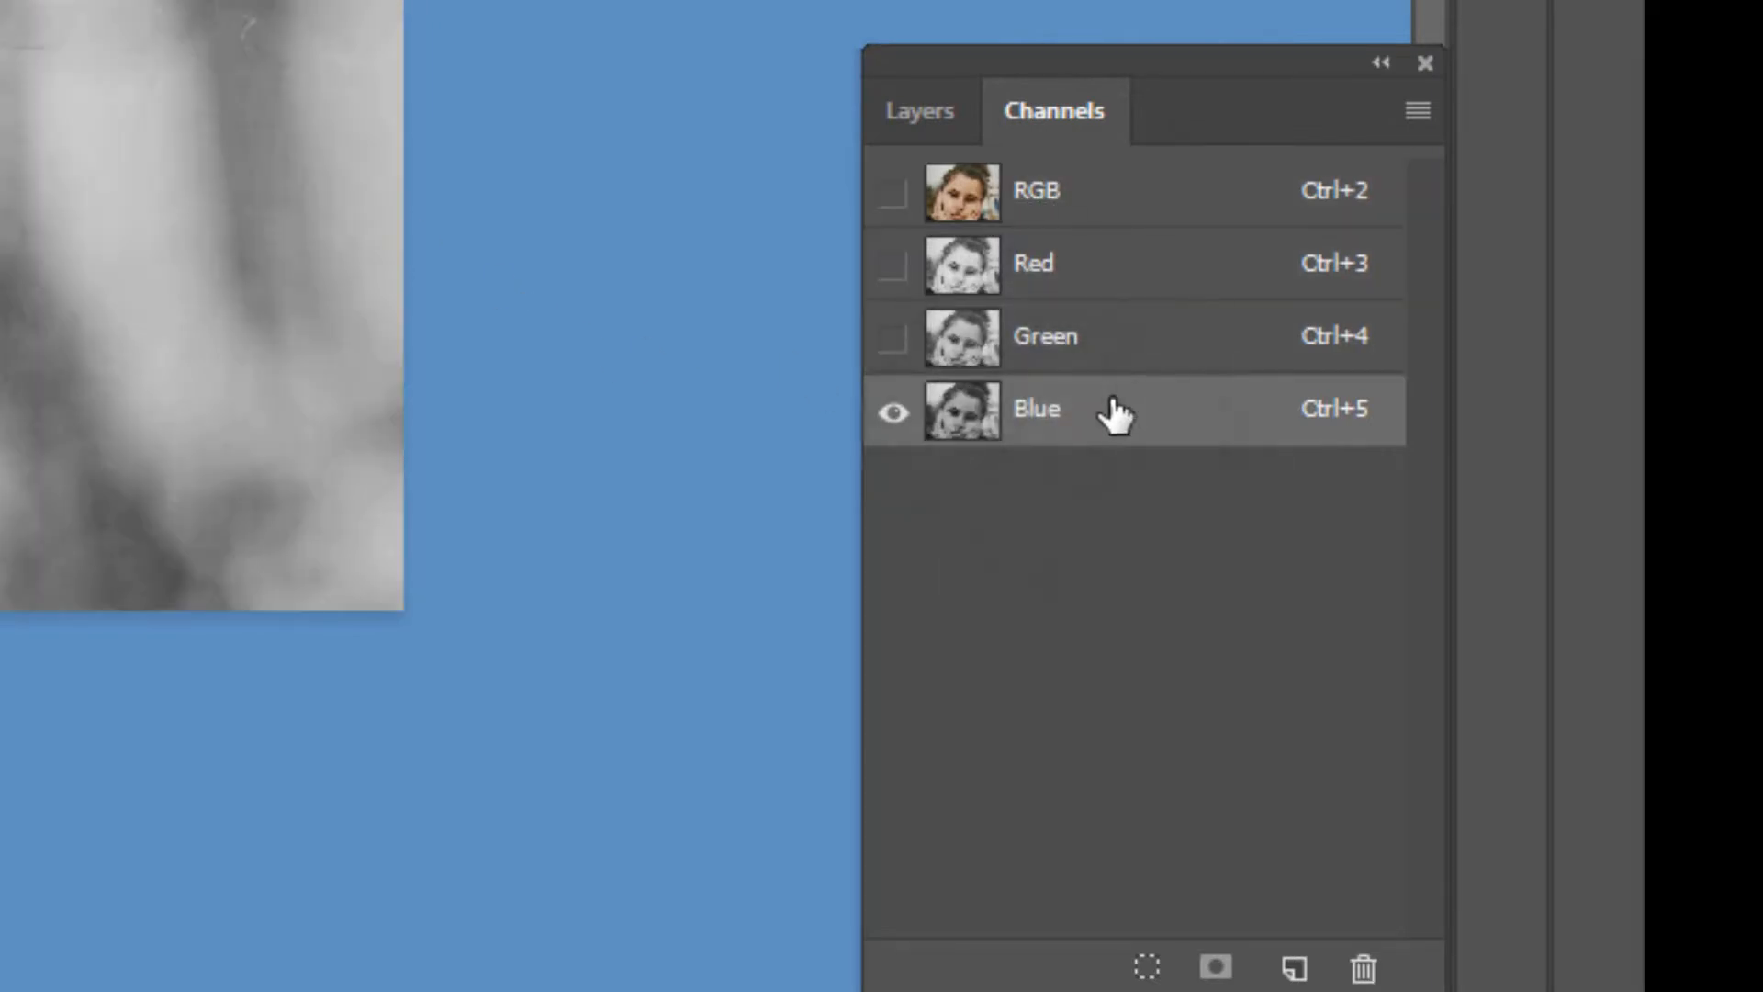
right_click(1113, 415)
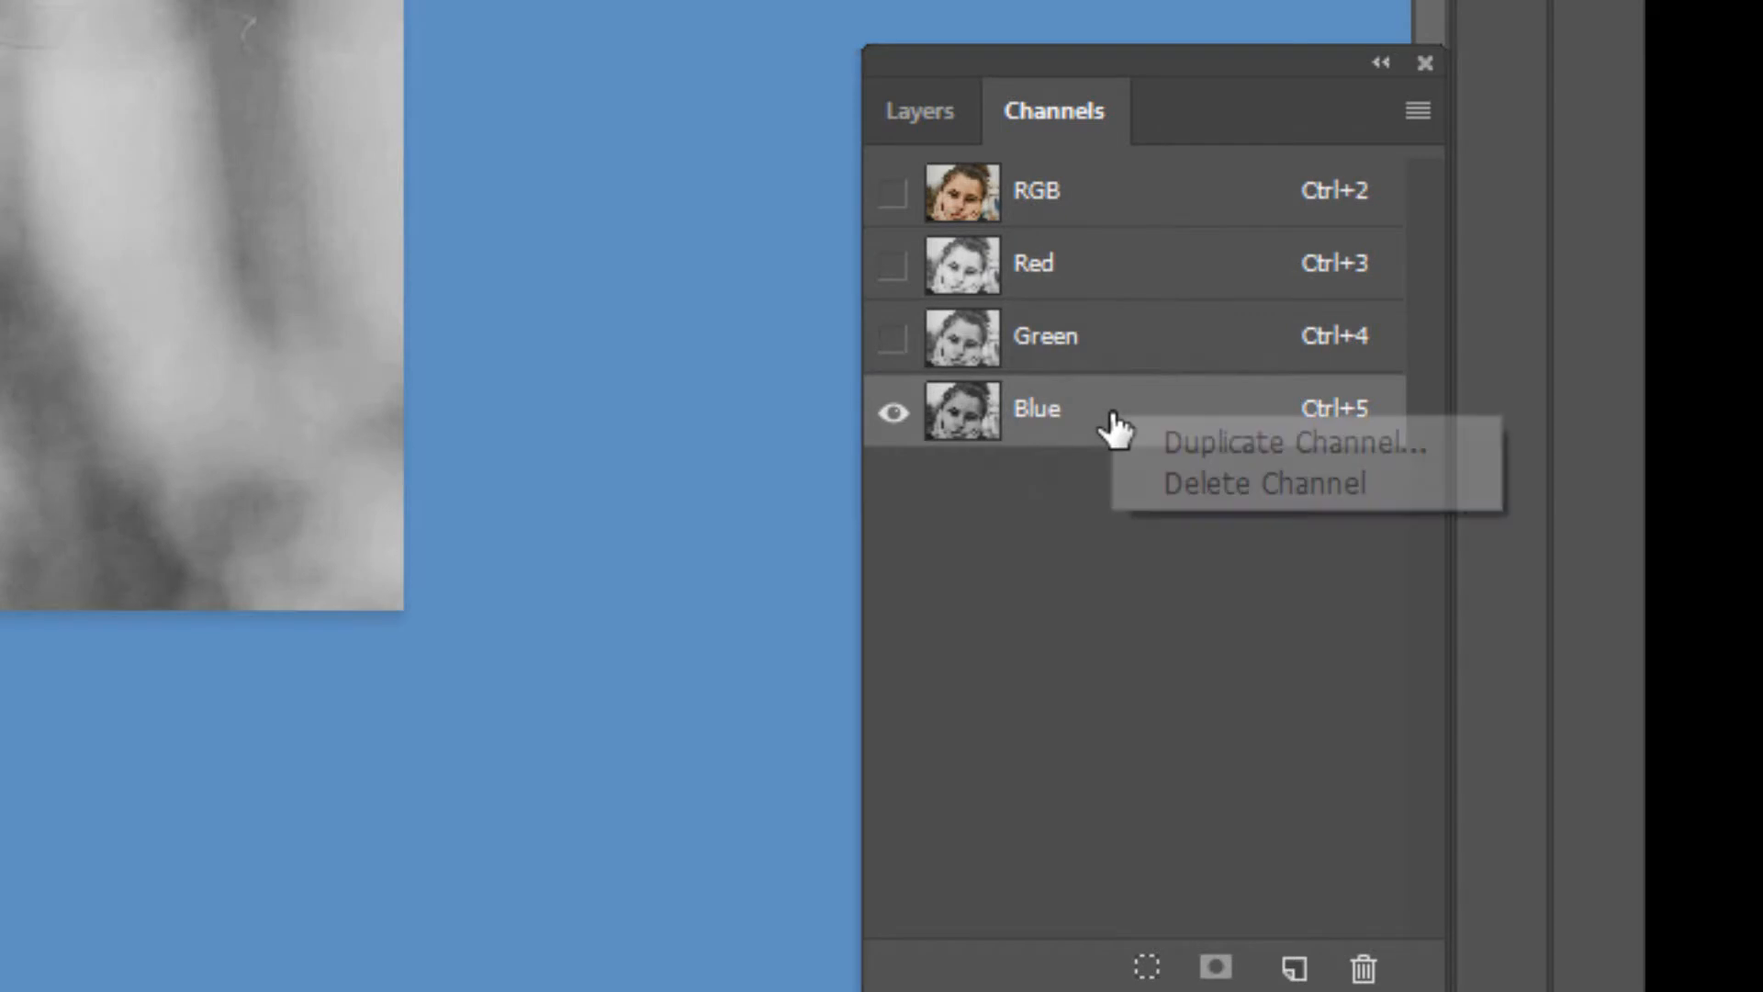
click(1207, 439)
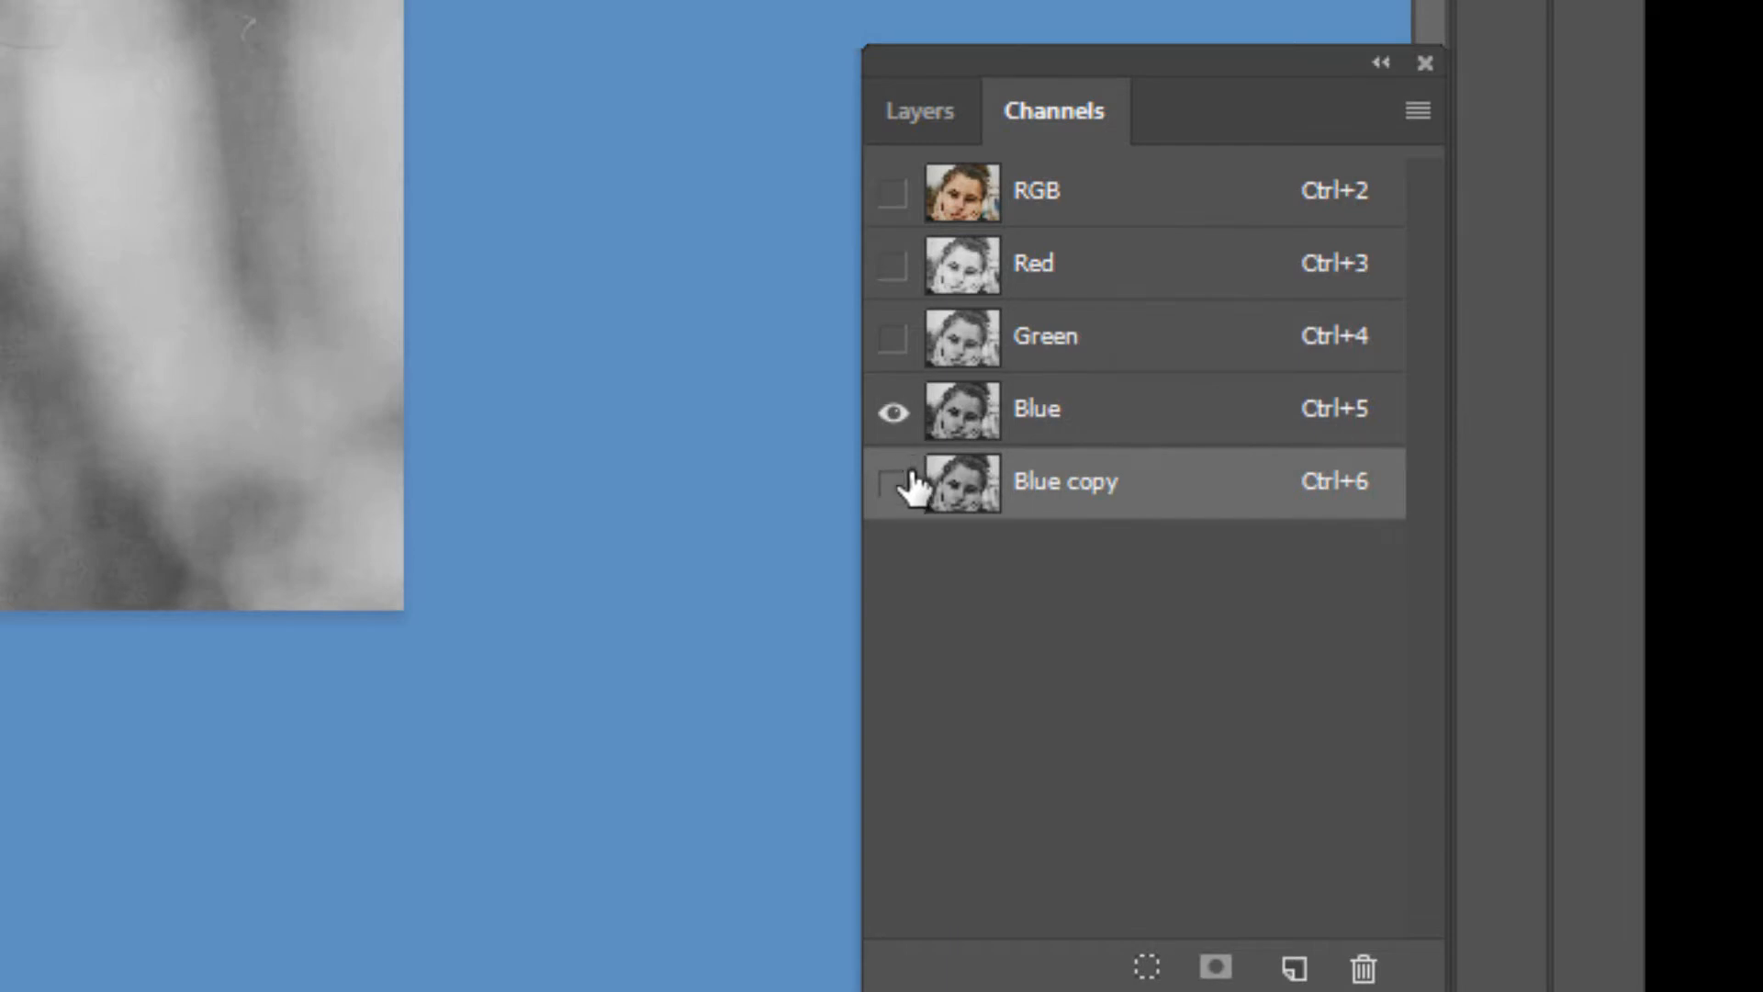
click(895, 484)
click(892, 411)
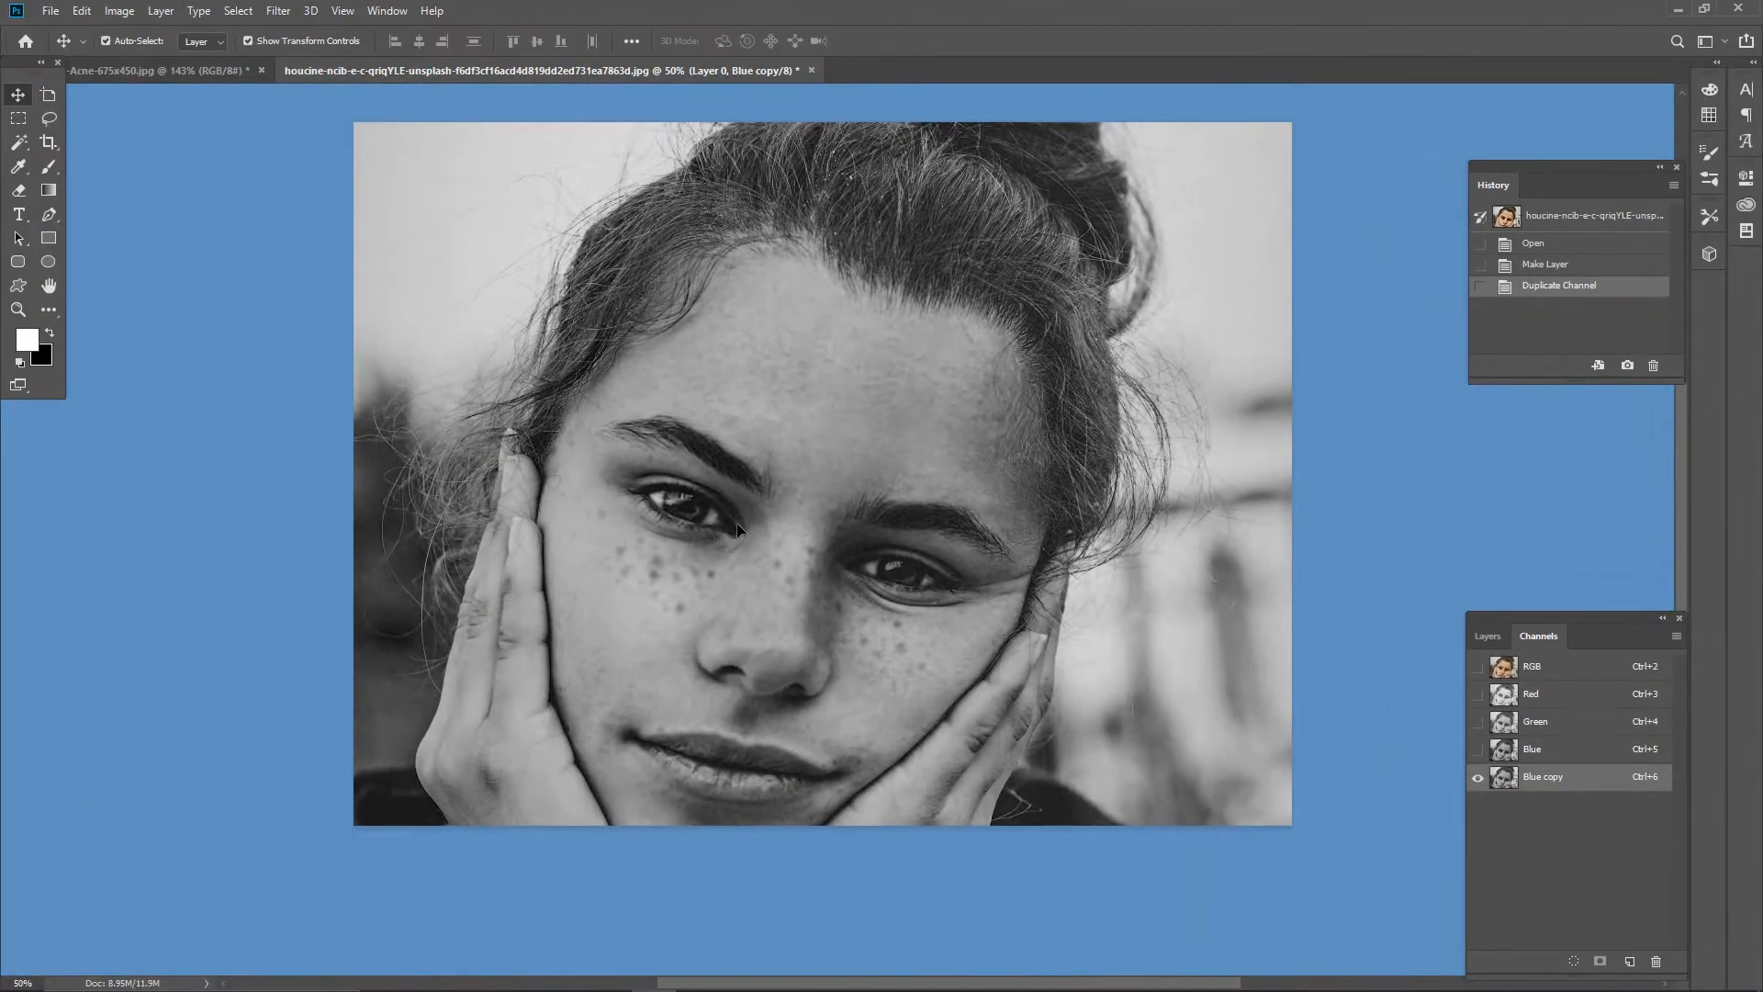
Step: Apply a High Pass filter with a radius of 50 pixels to the Blue copy channel
click(822, 526)
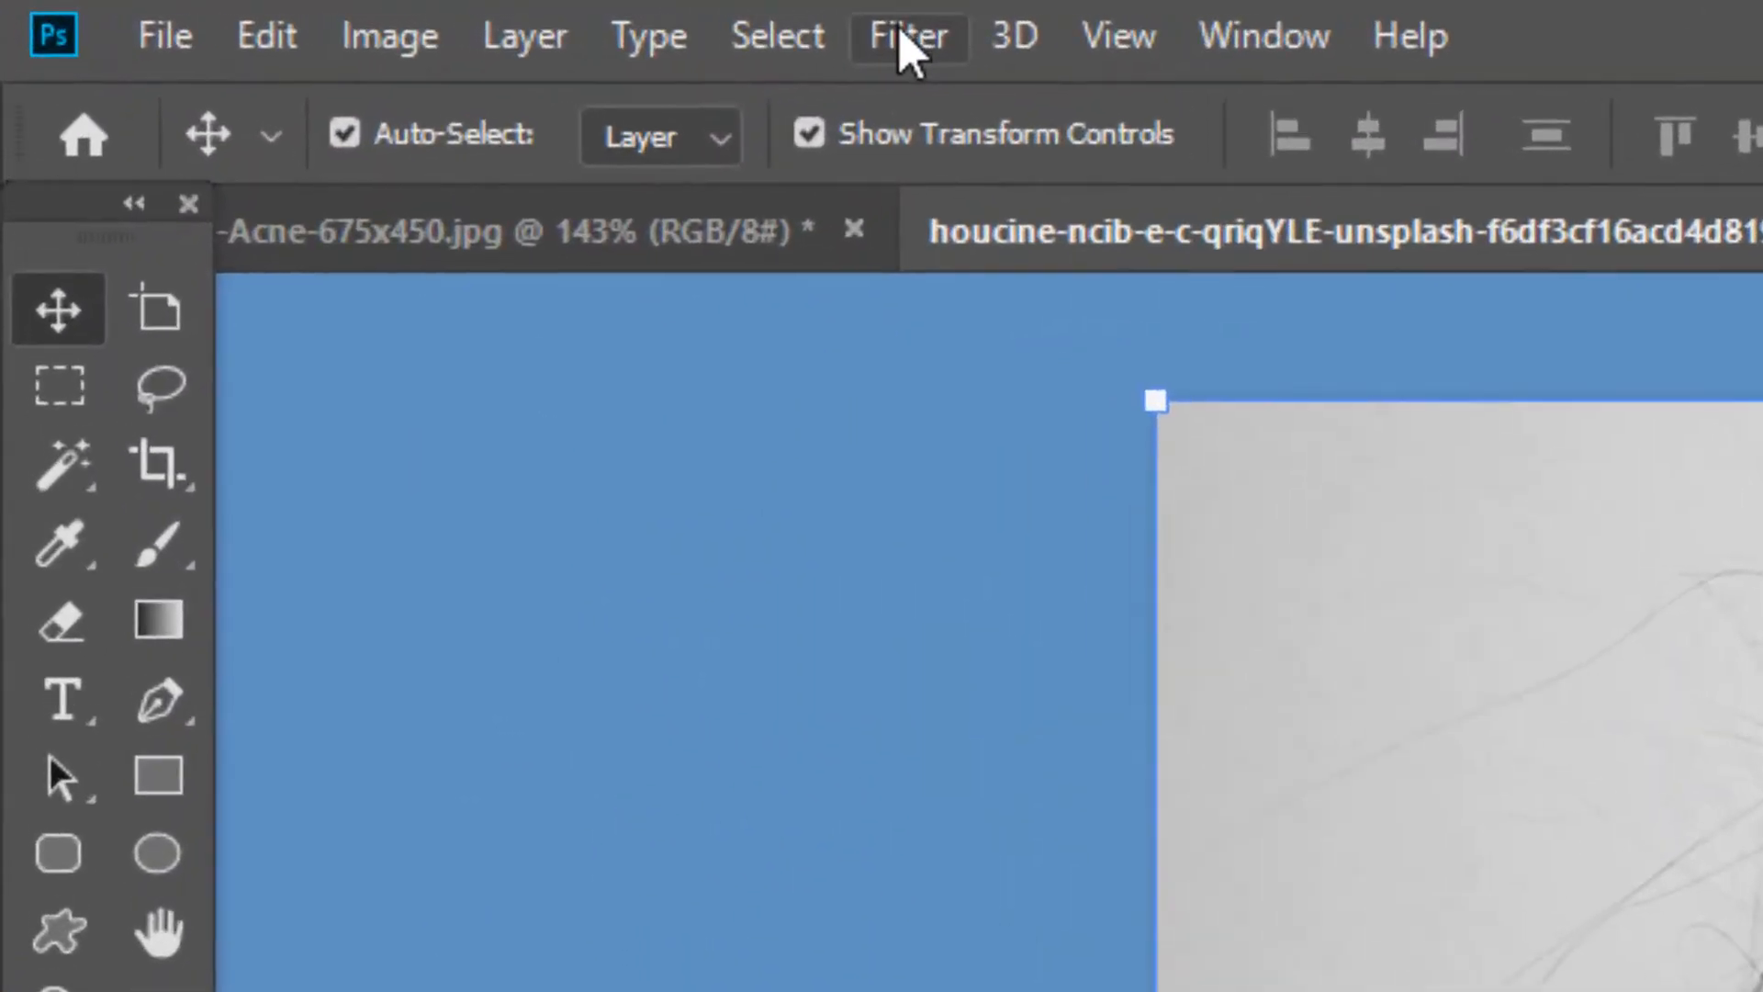
click(905, 46)
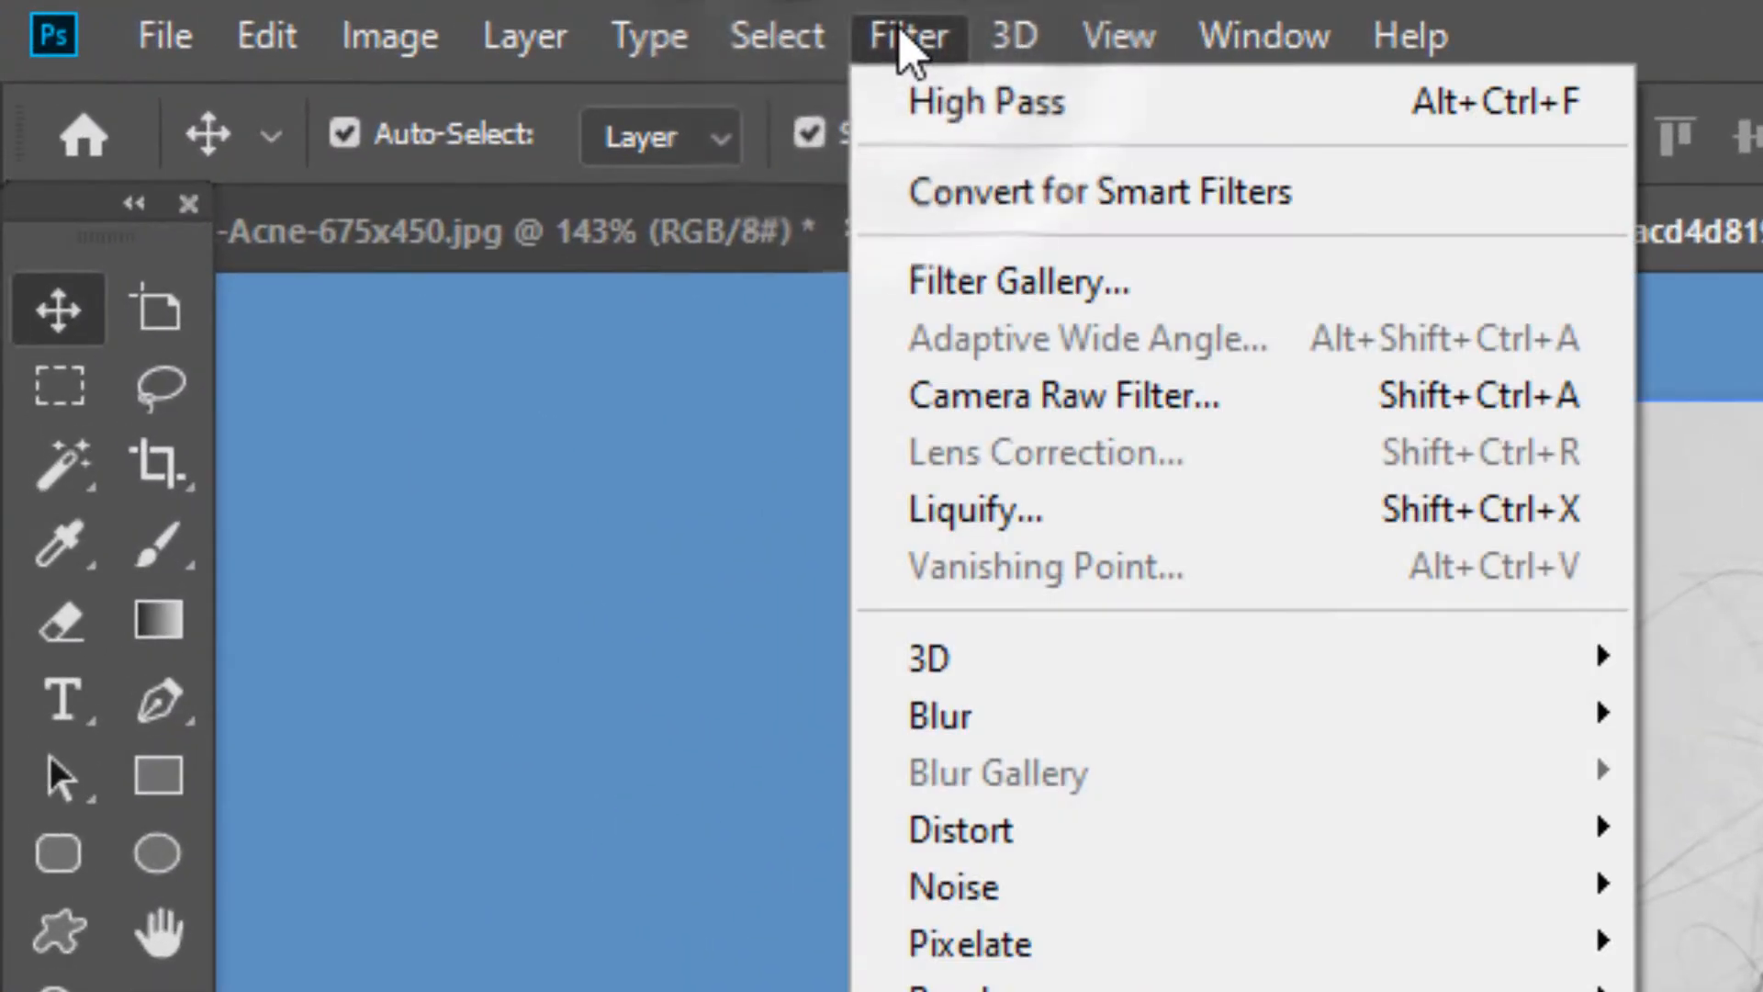
mouse_move(1036, 971)
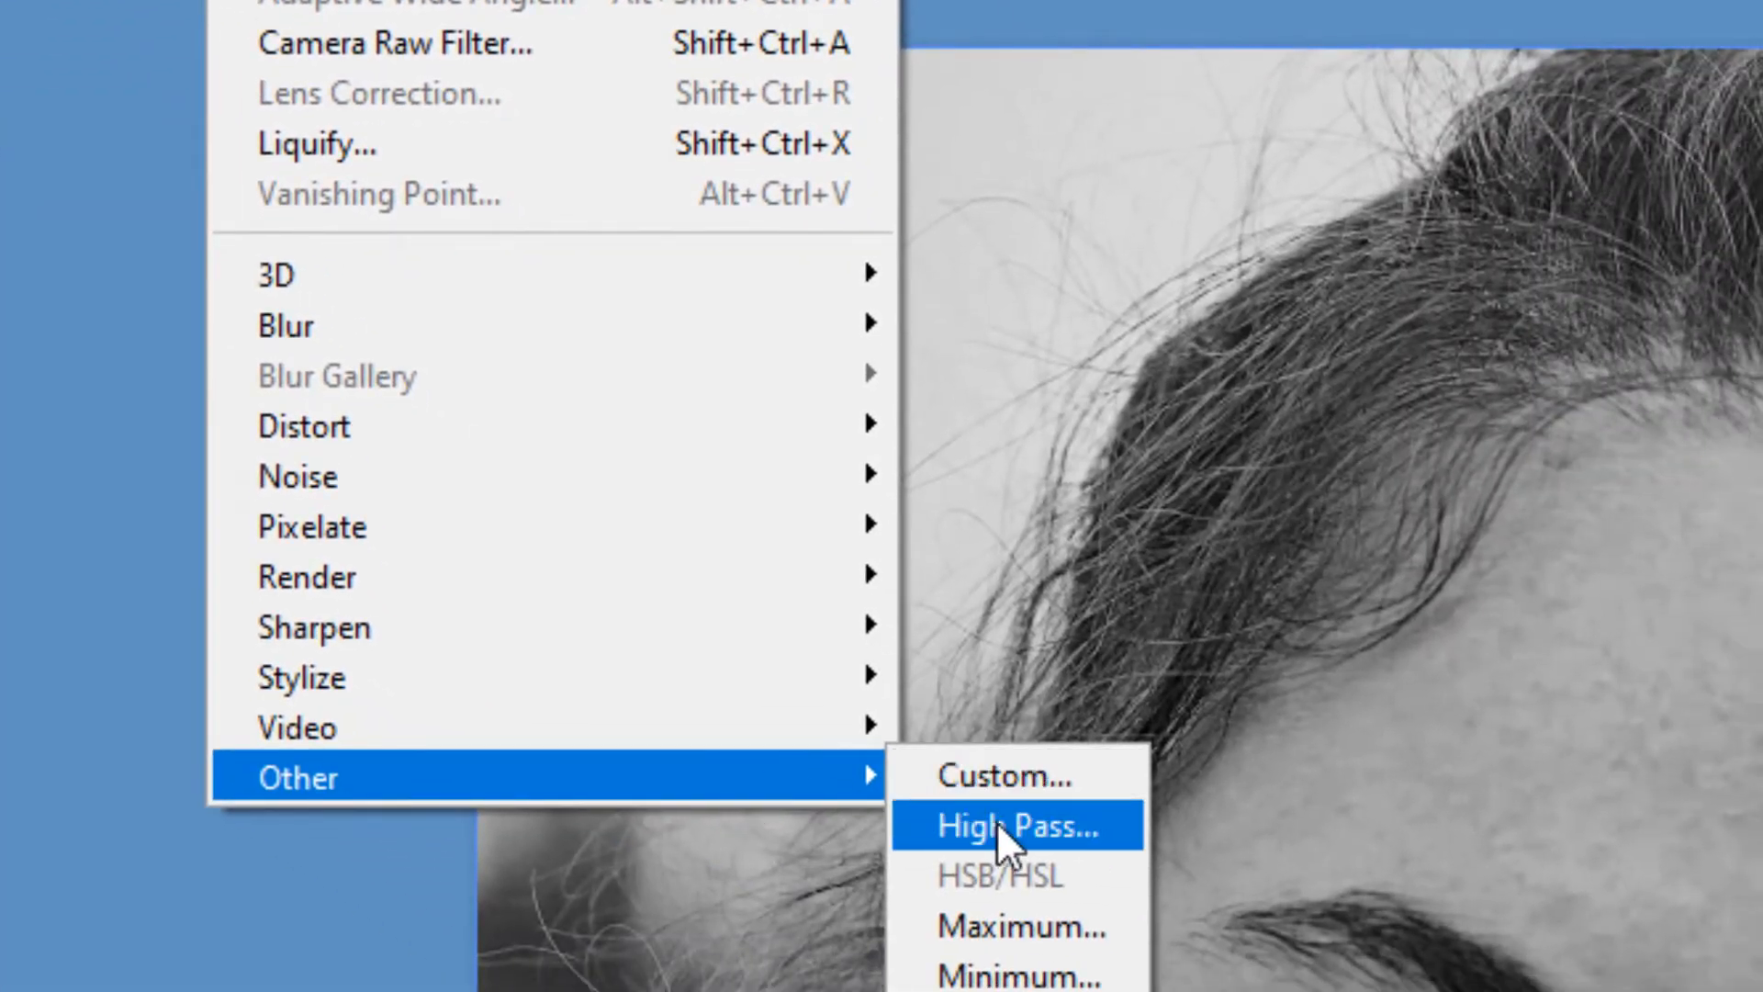
click(1012, 829)
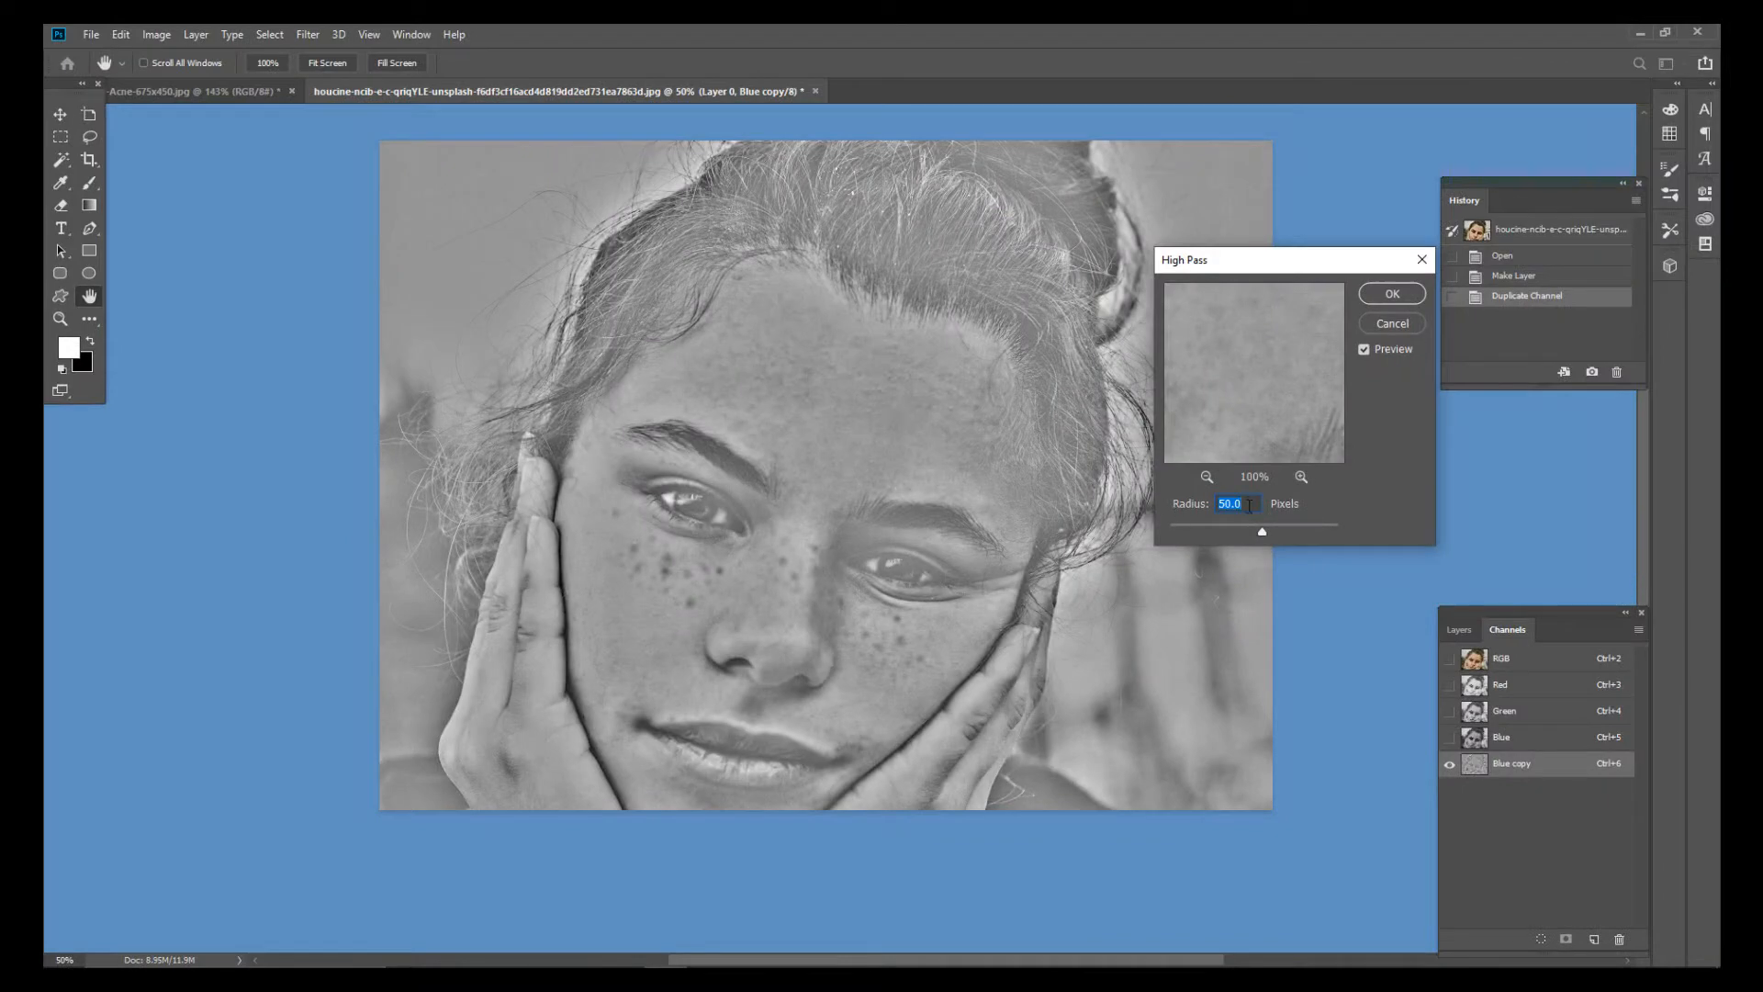
drag(1262, 530, 1172, 534)
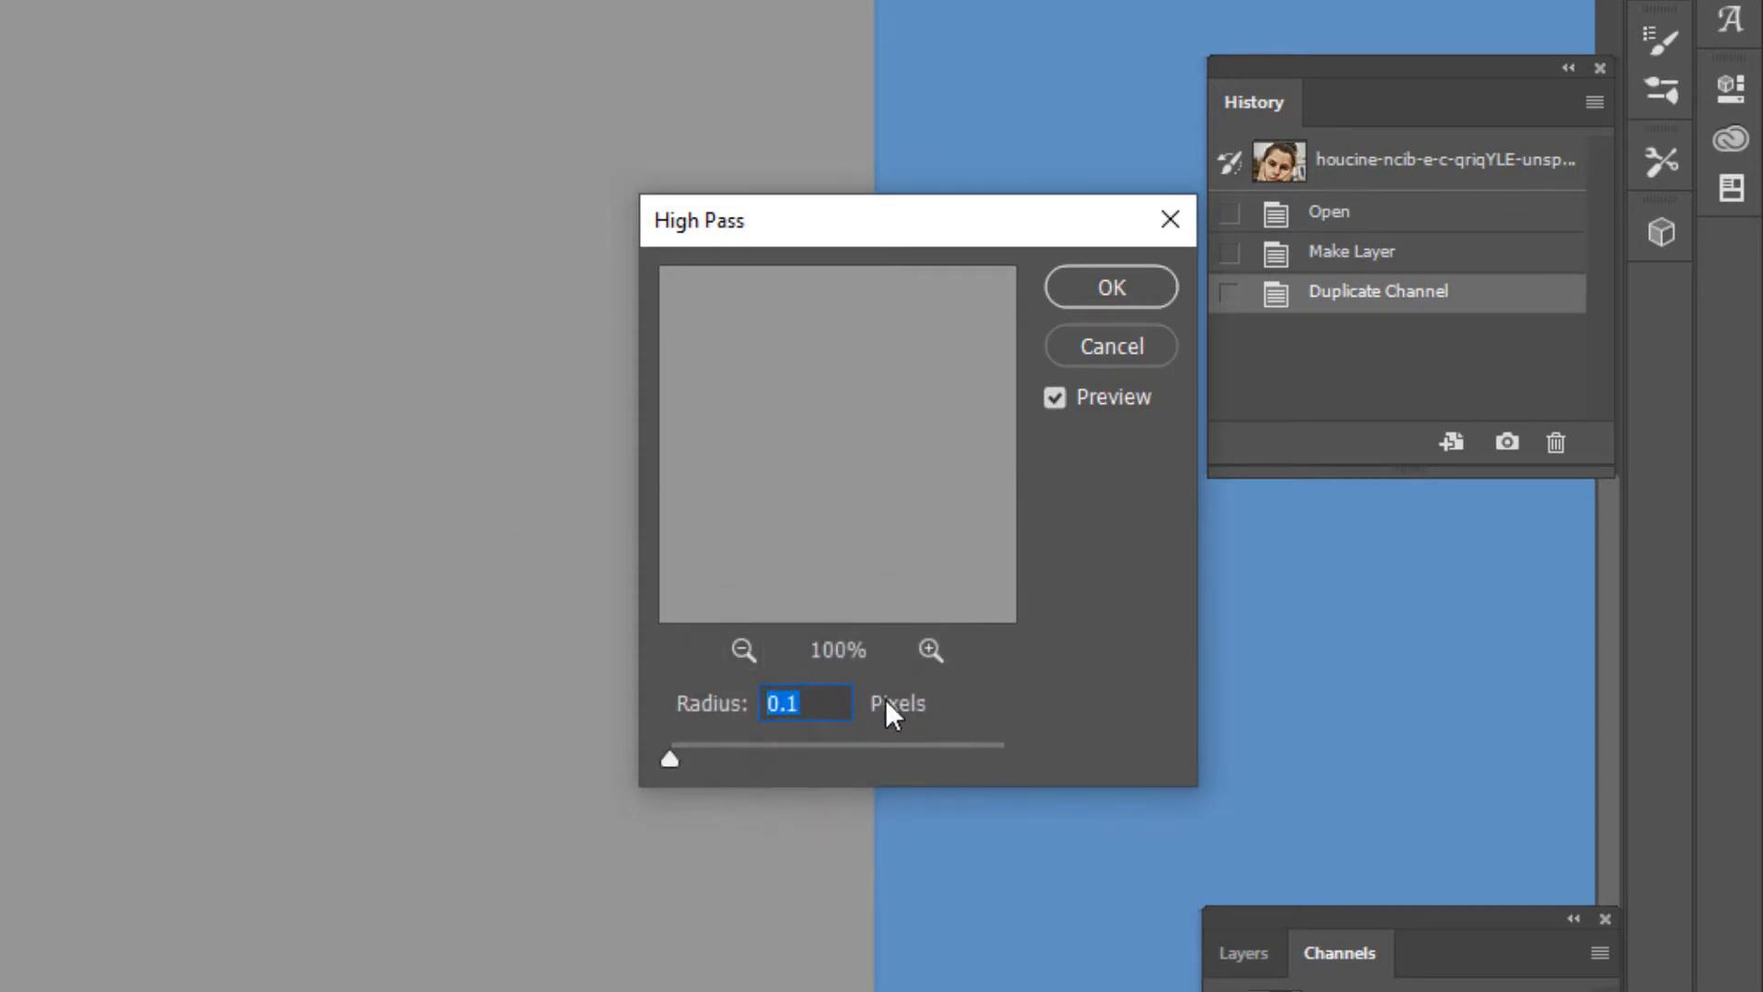
text(50)
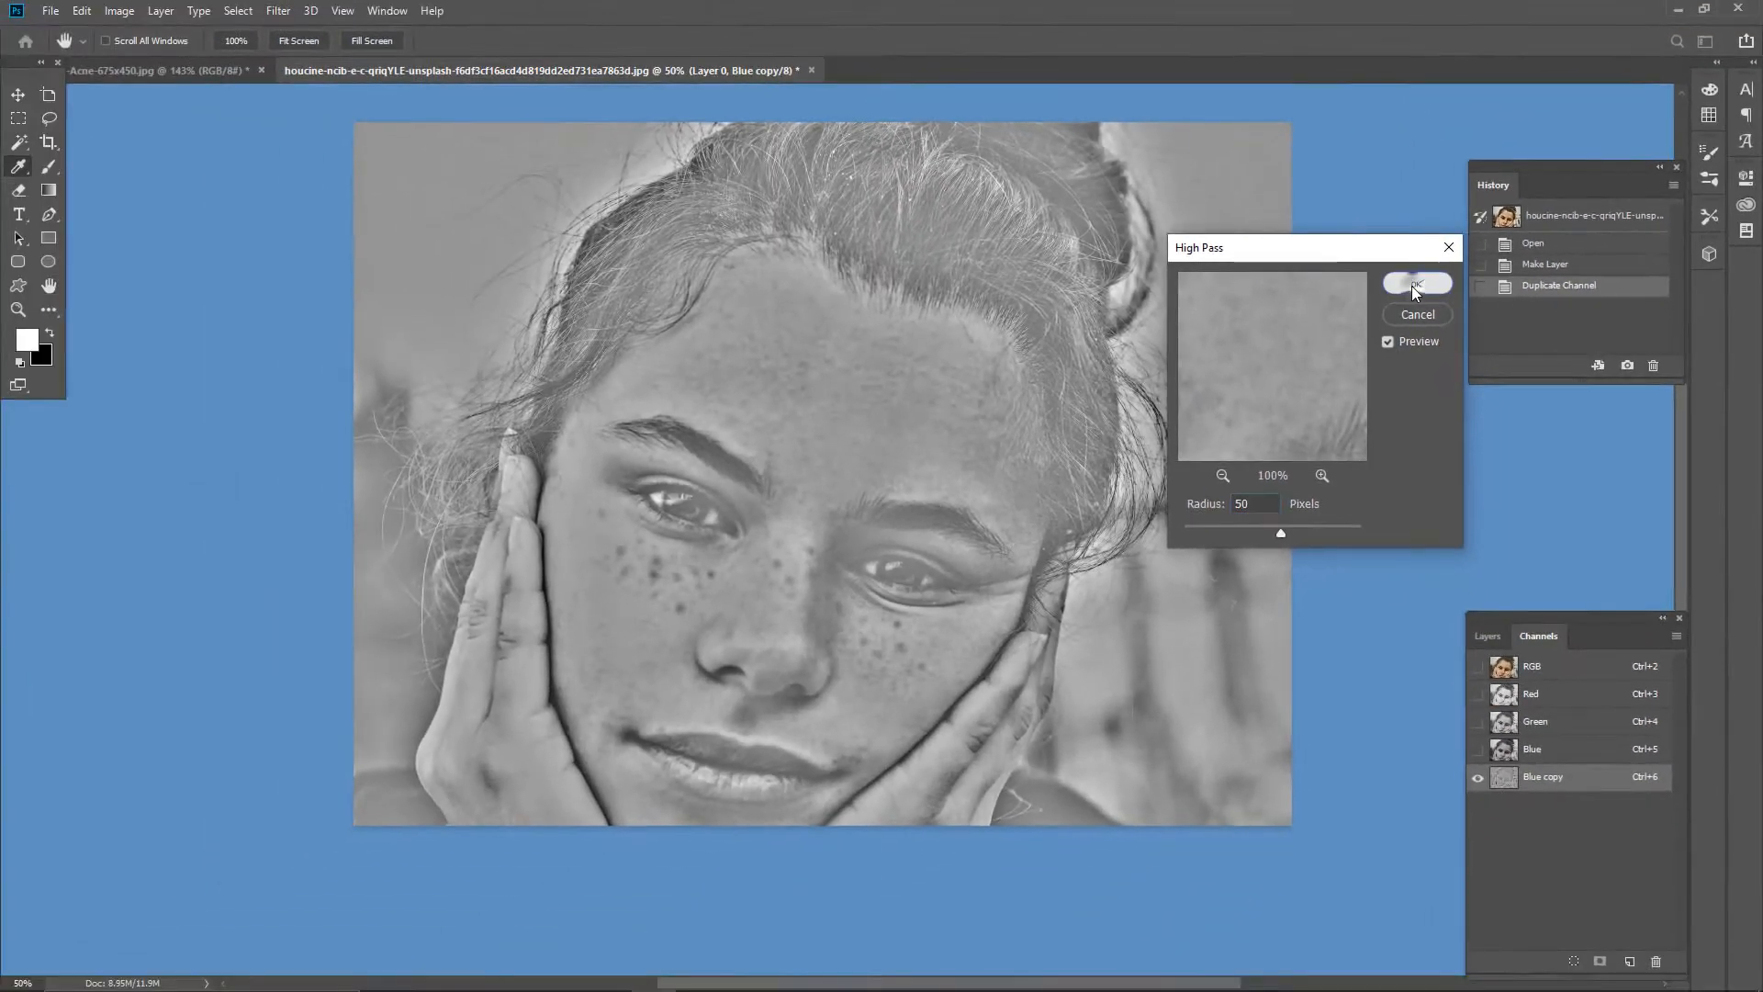
click(1315, 287)
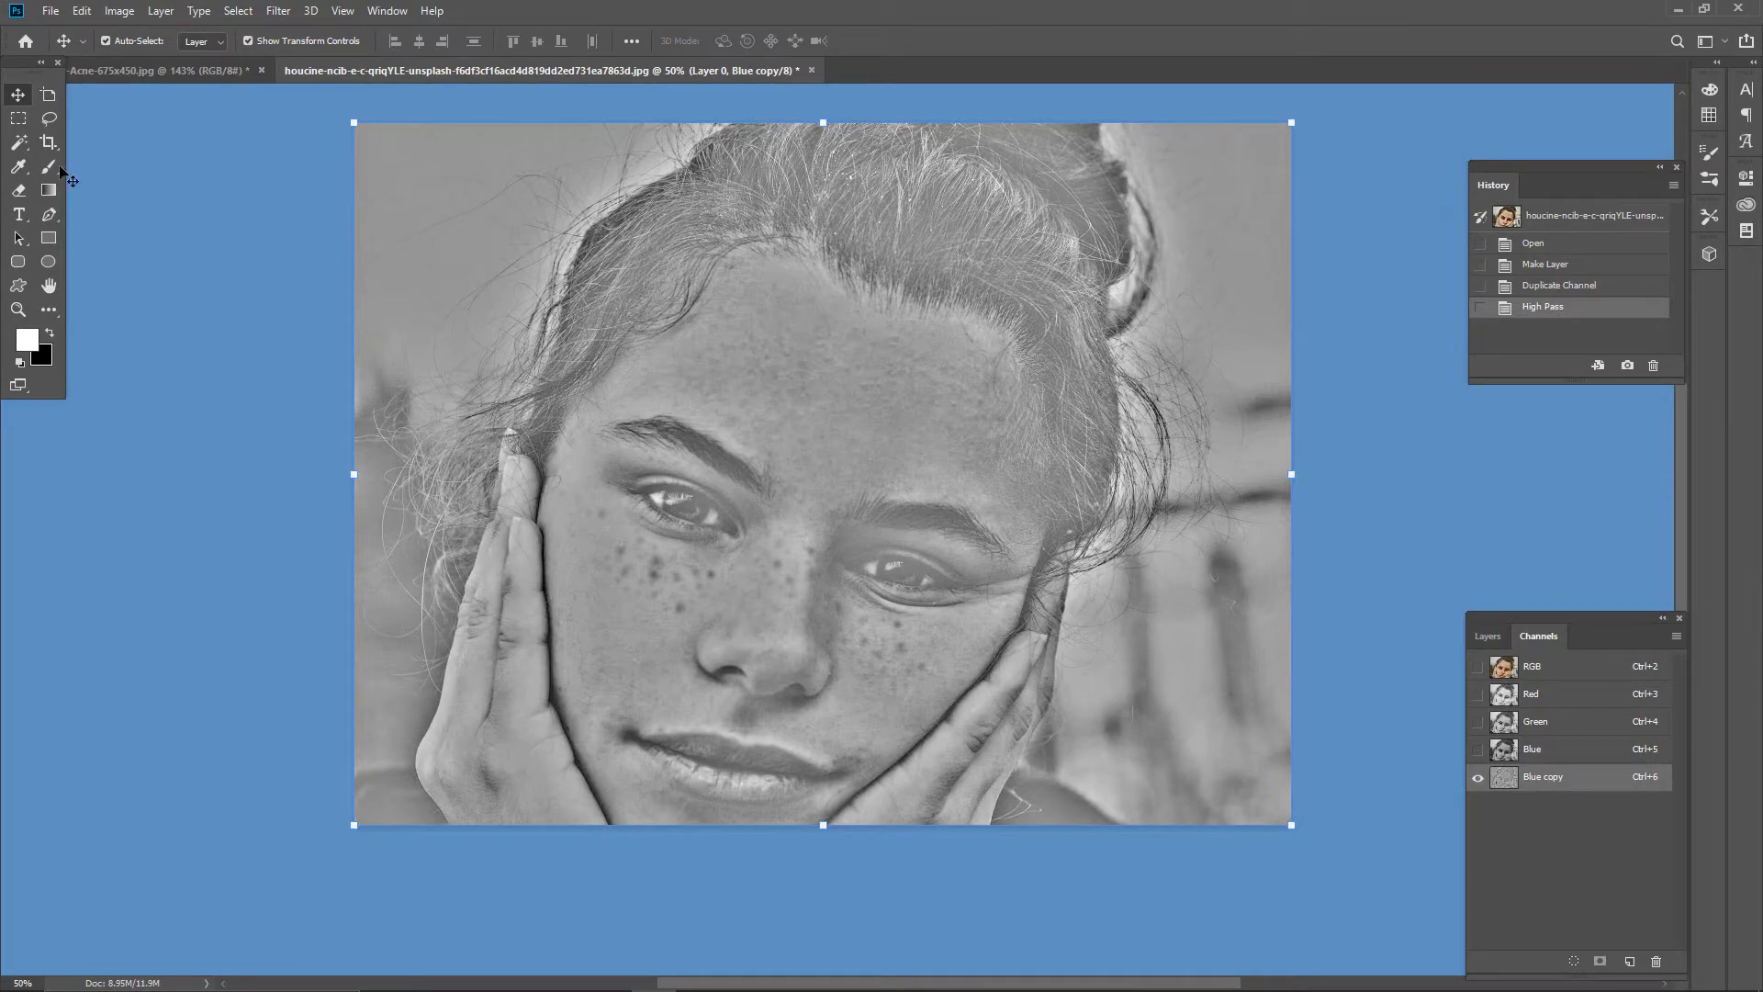
Step: Run Calculations on the Blue copy channel with Hard Light blending at 100% opacity, outputting to a new channel
click(125, 15)
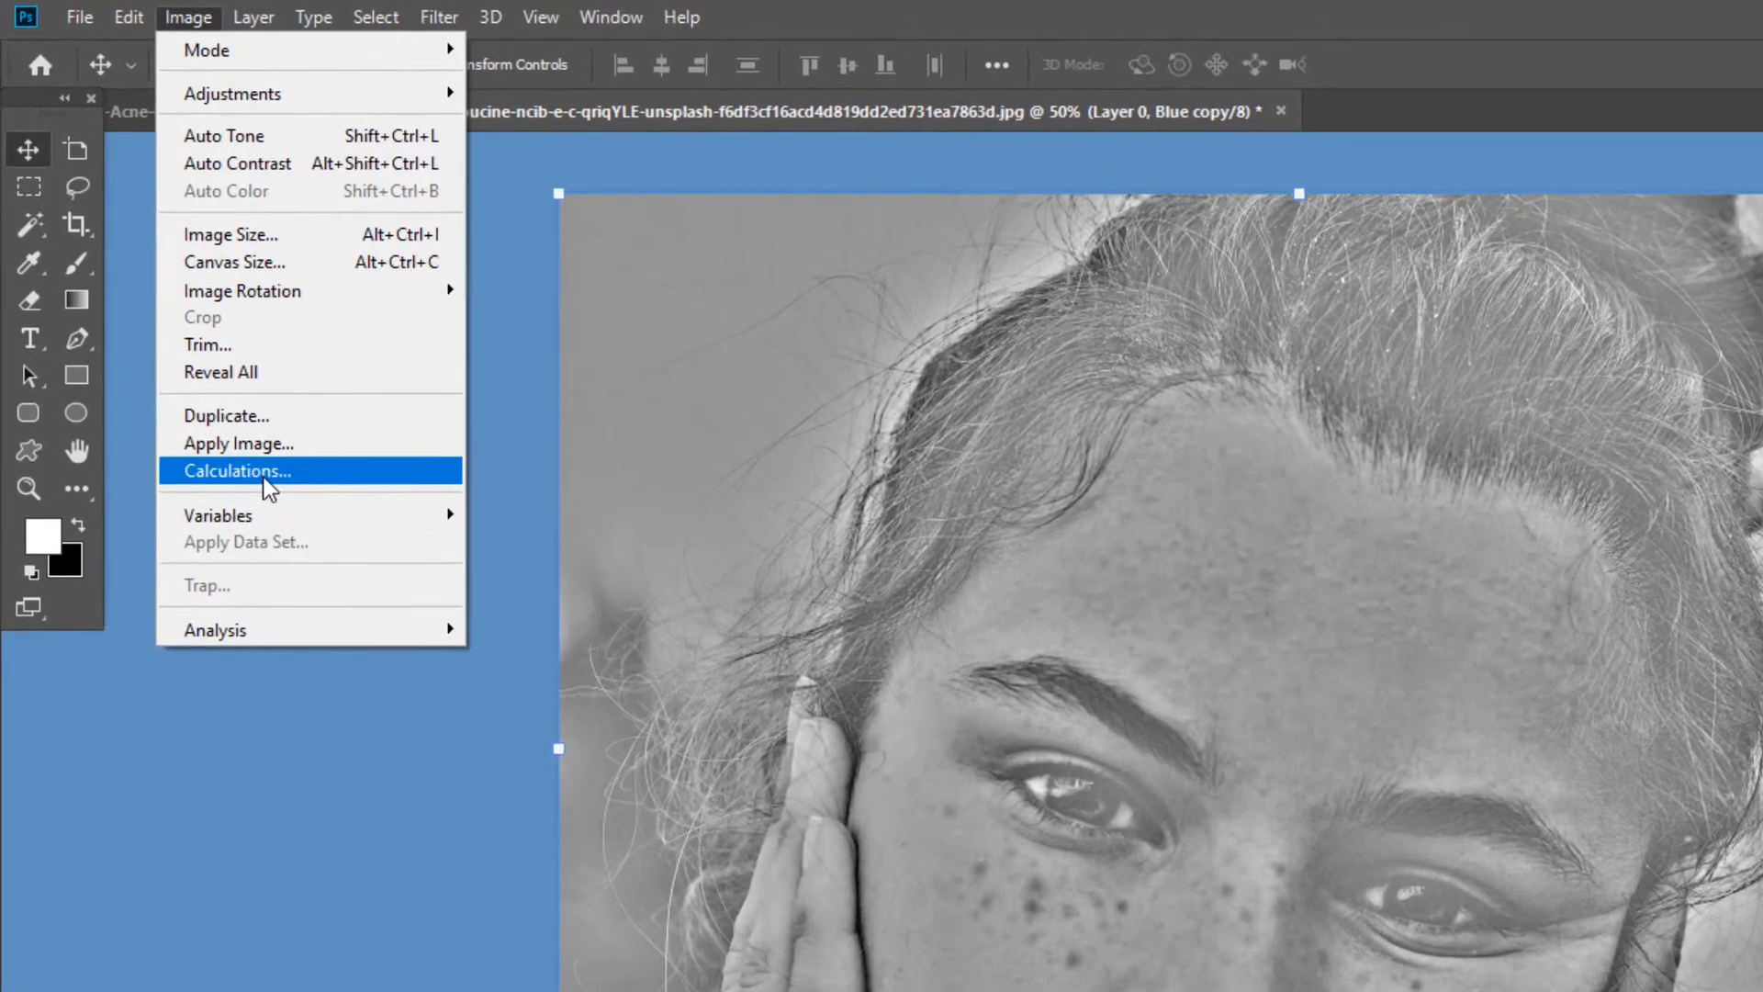
click(262, 473)
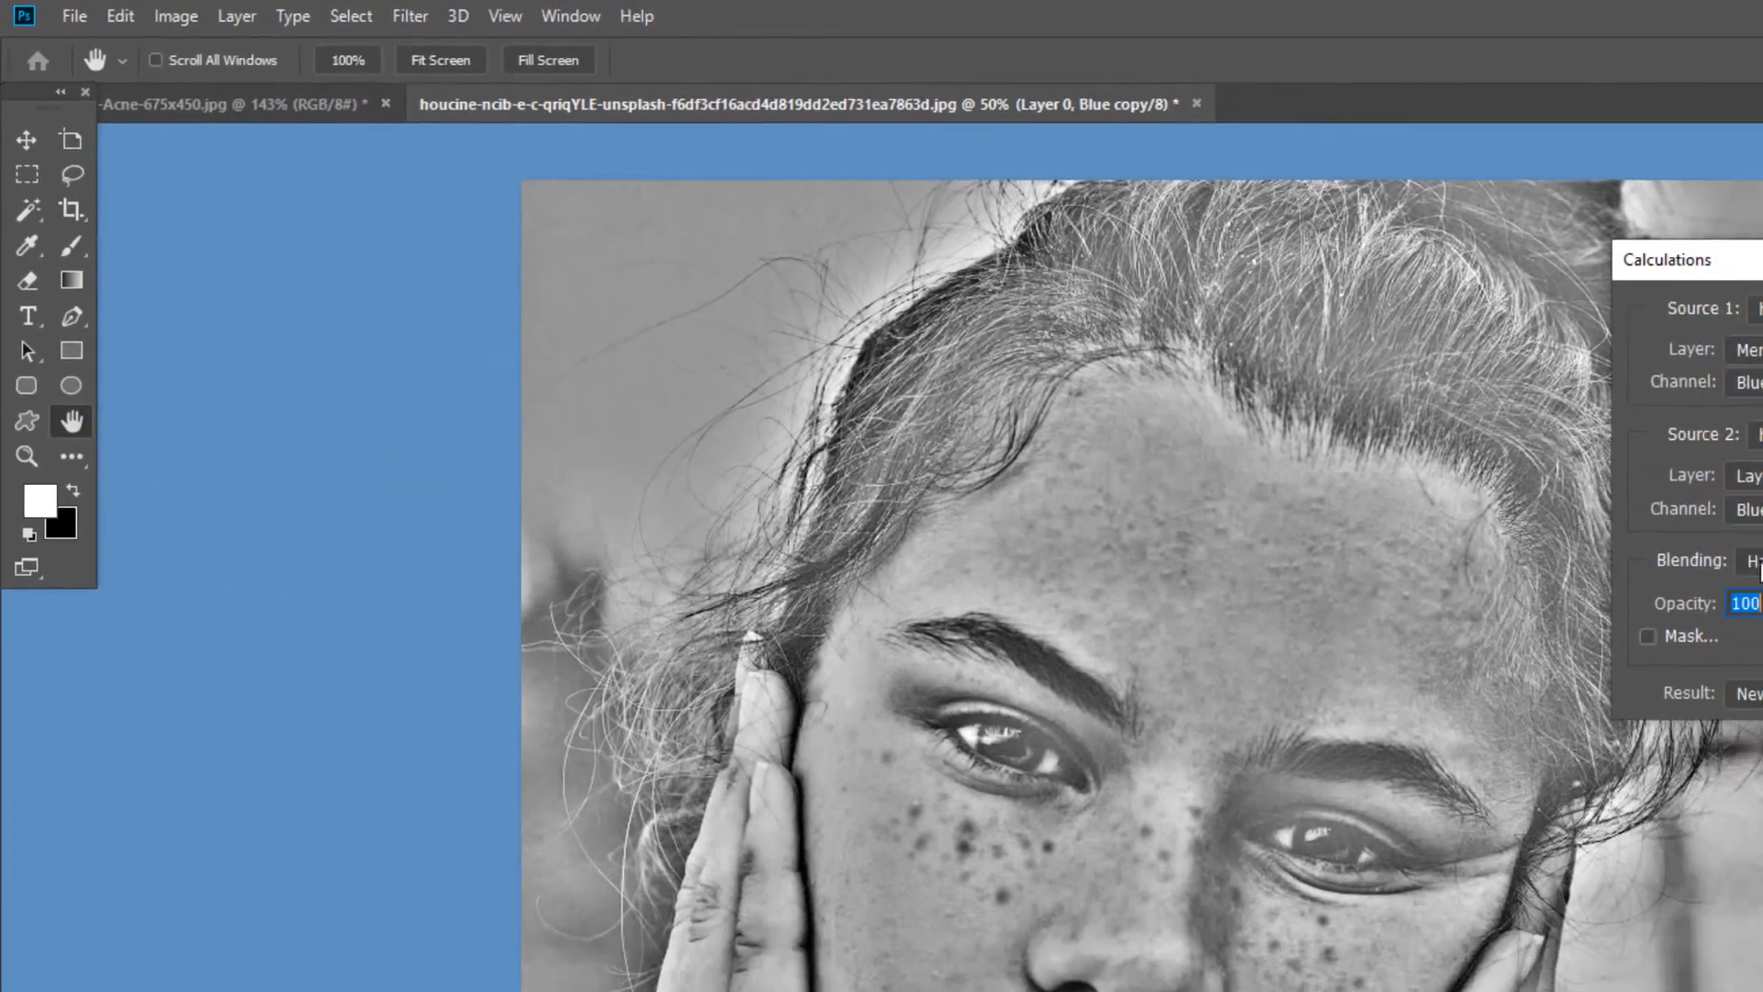
click(1756, 562)
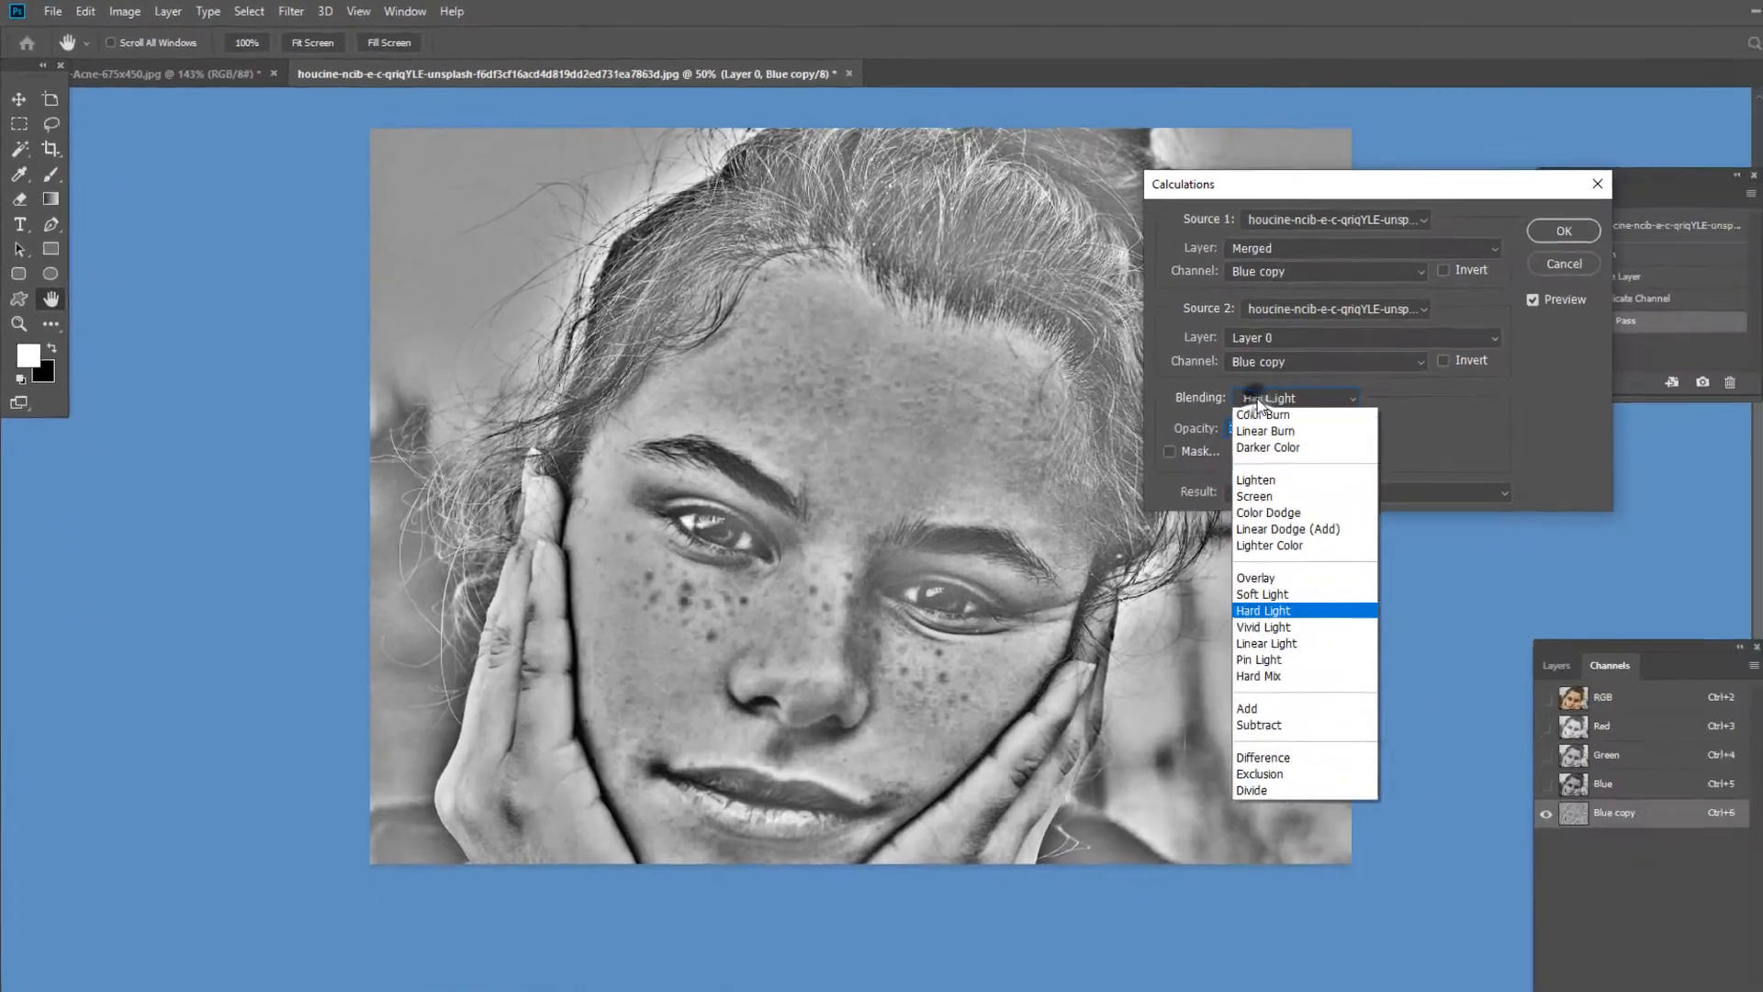
click(1759, 560)
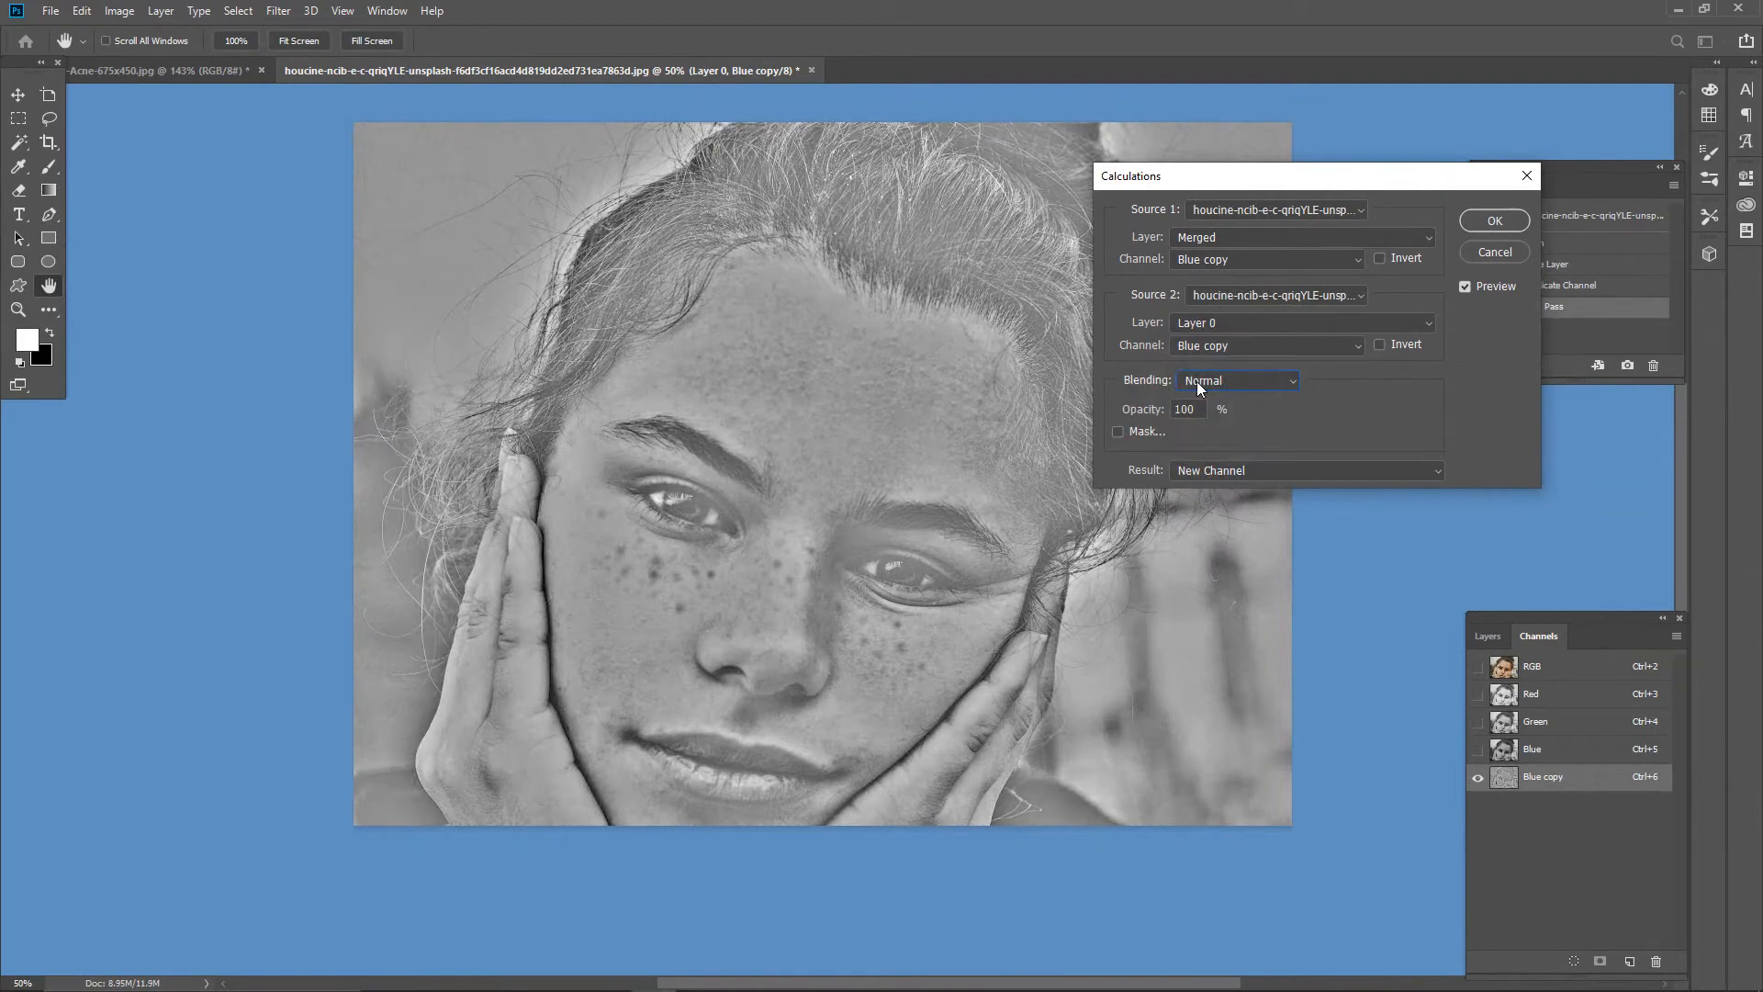
click(1225, 378)
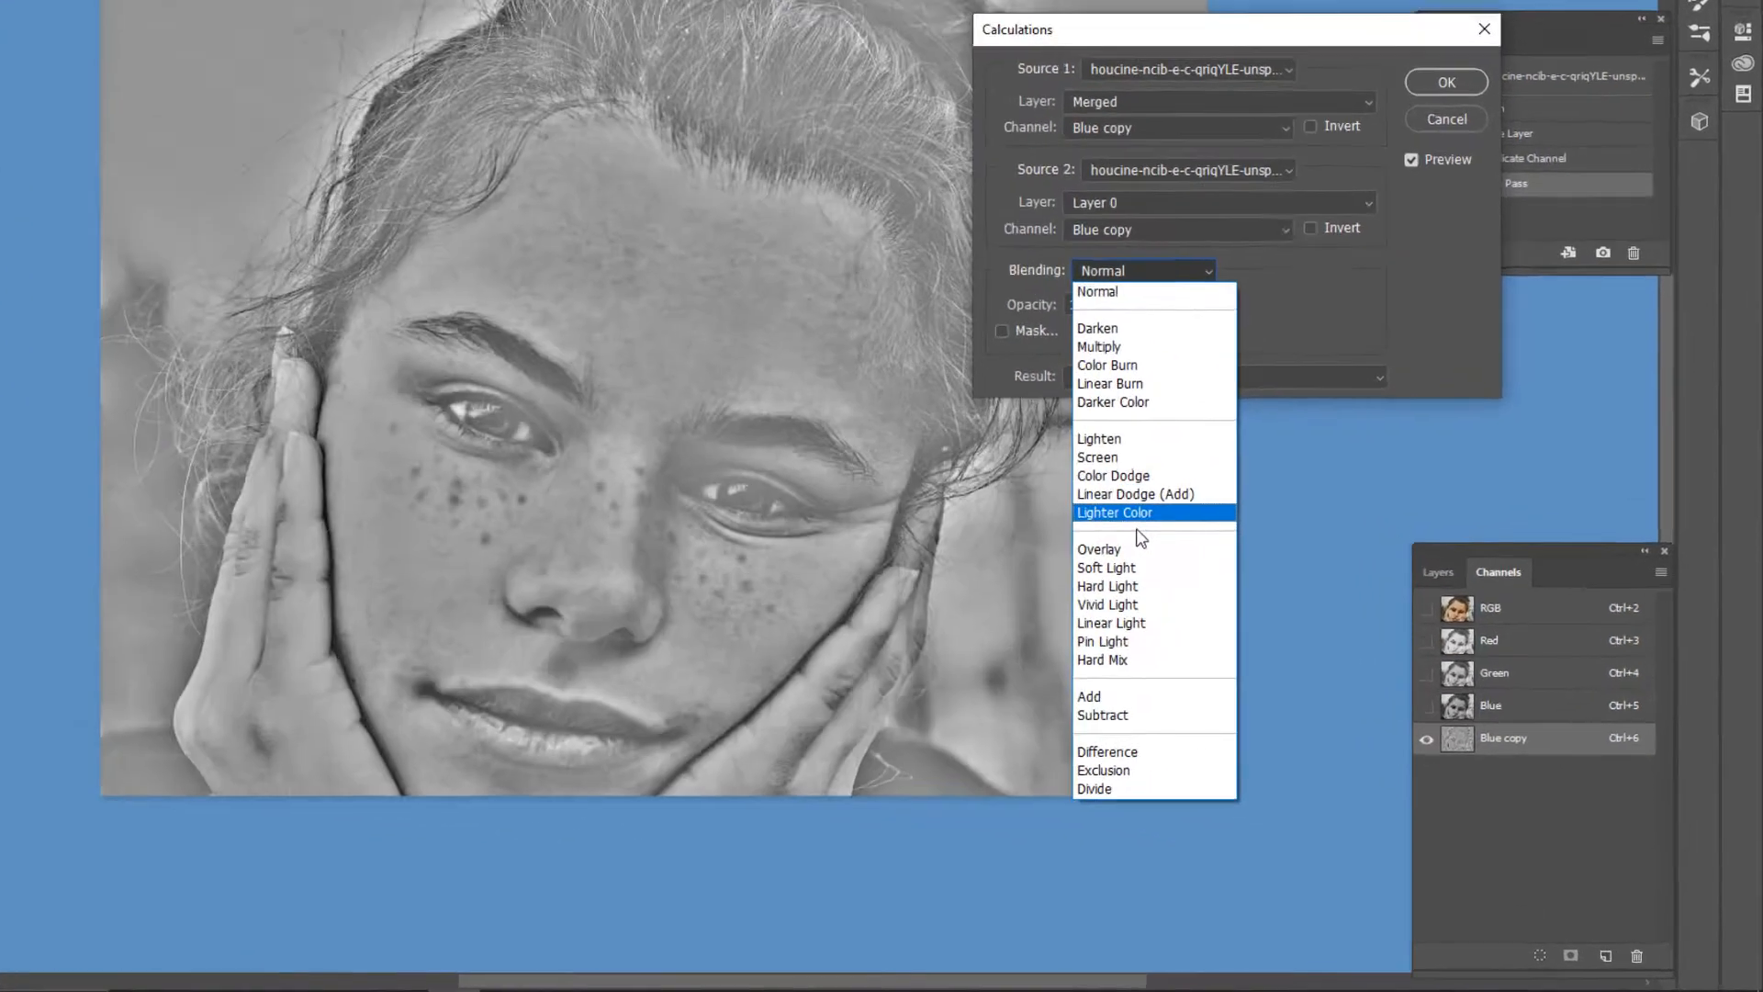
click(1116, 586)
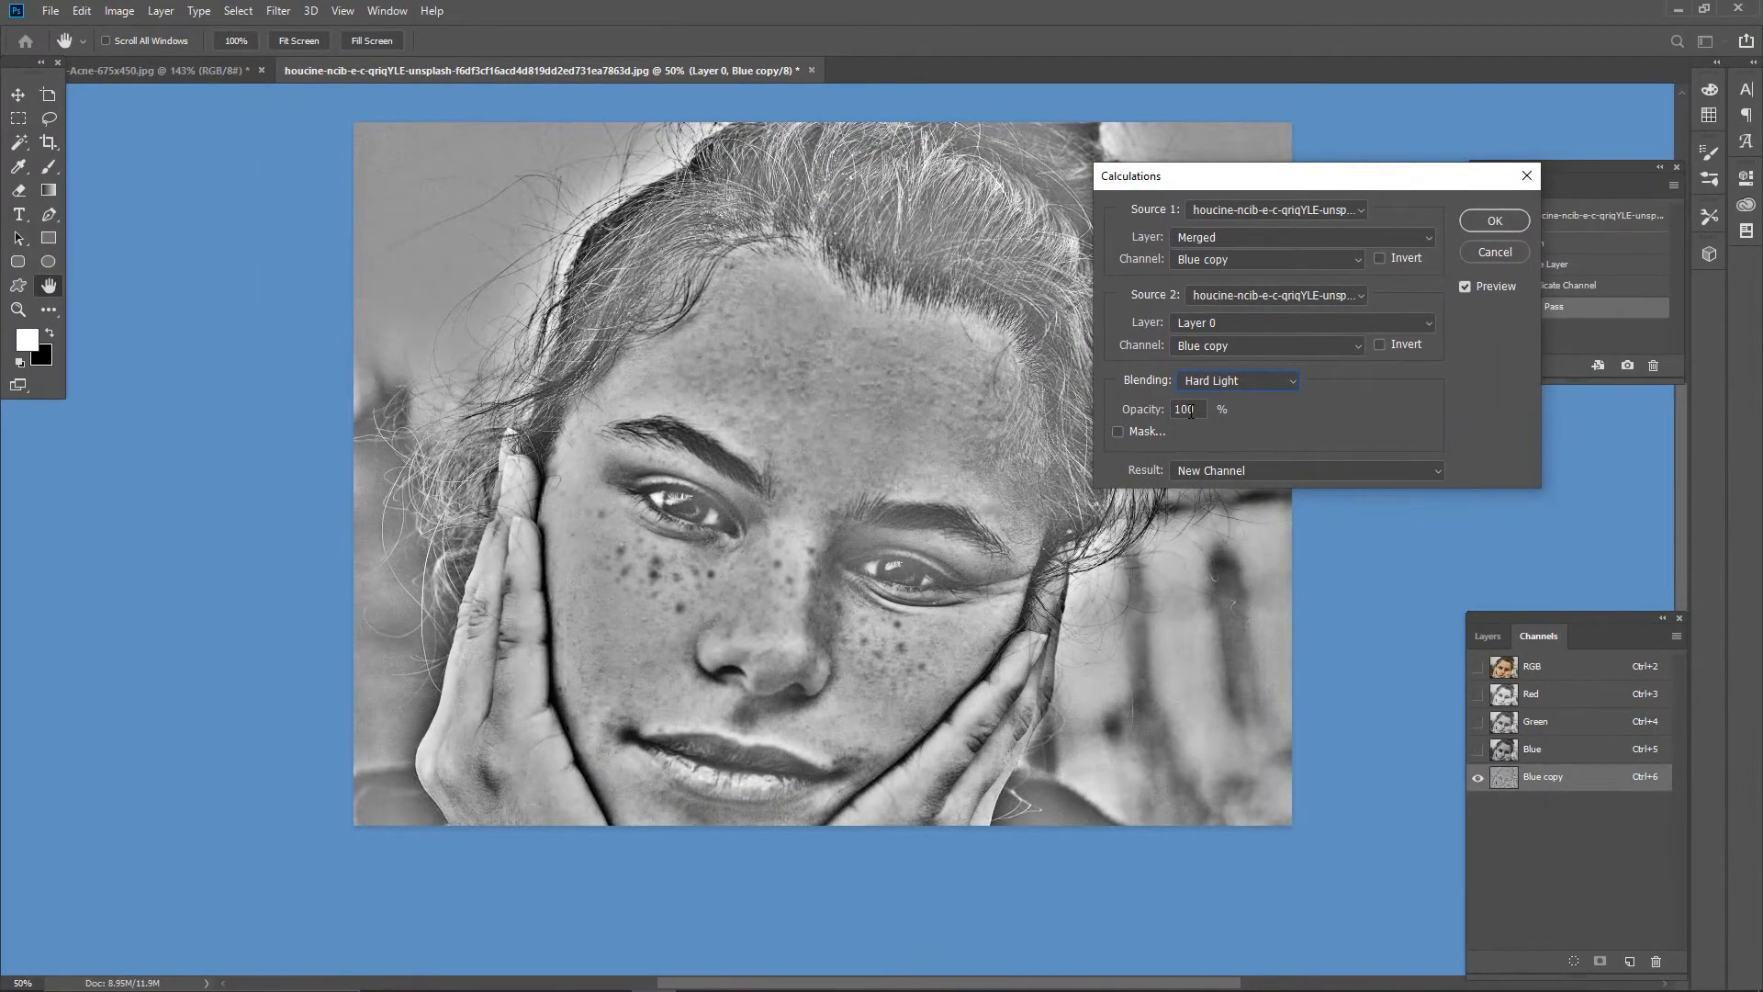
double_click(1185, 409)
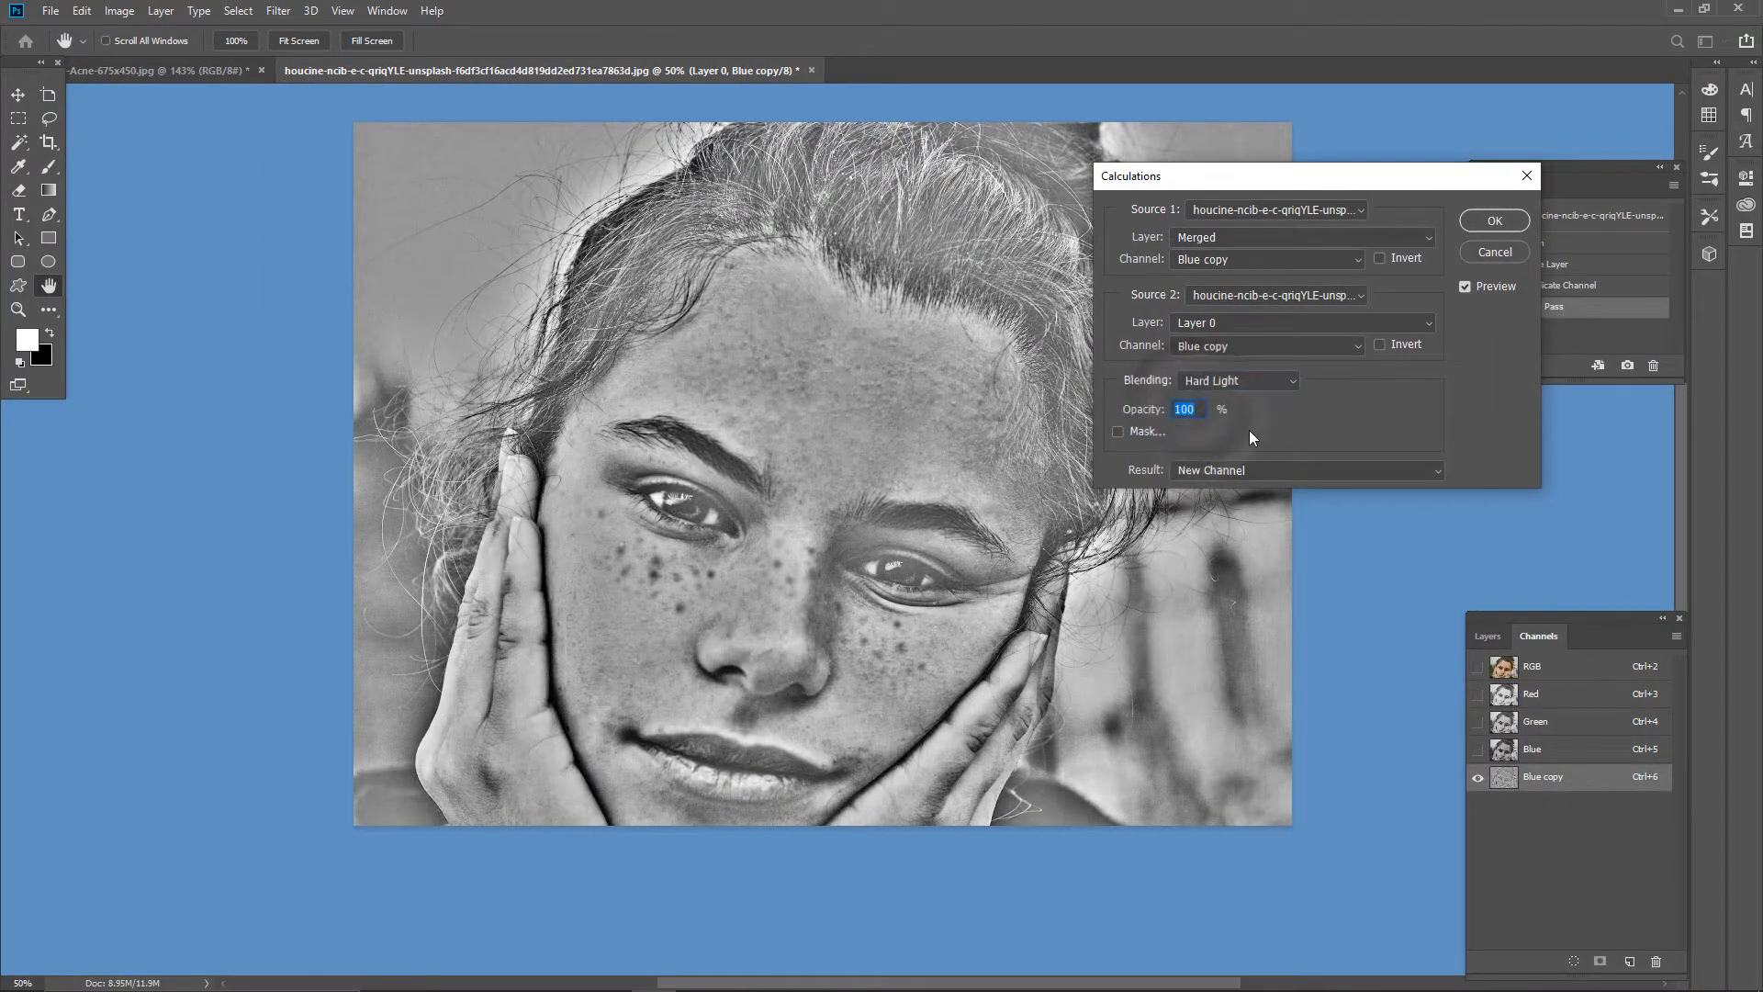
click(1493, 221)
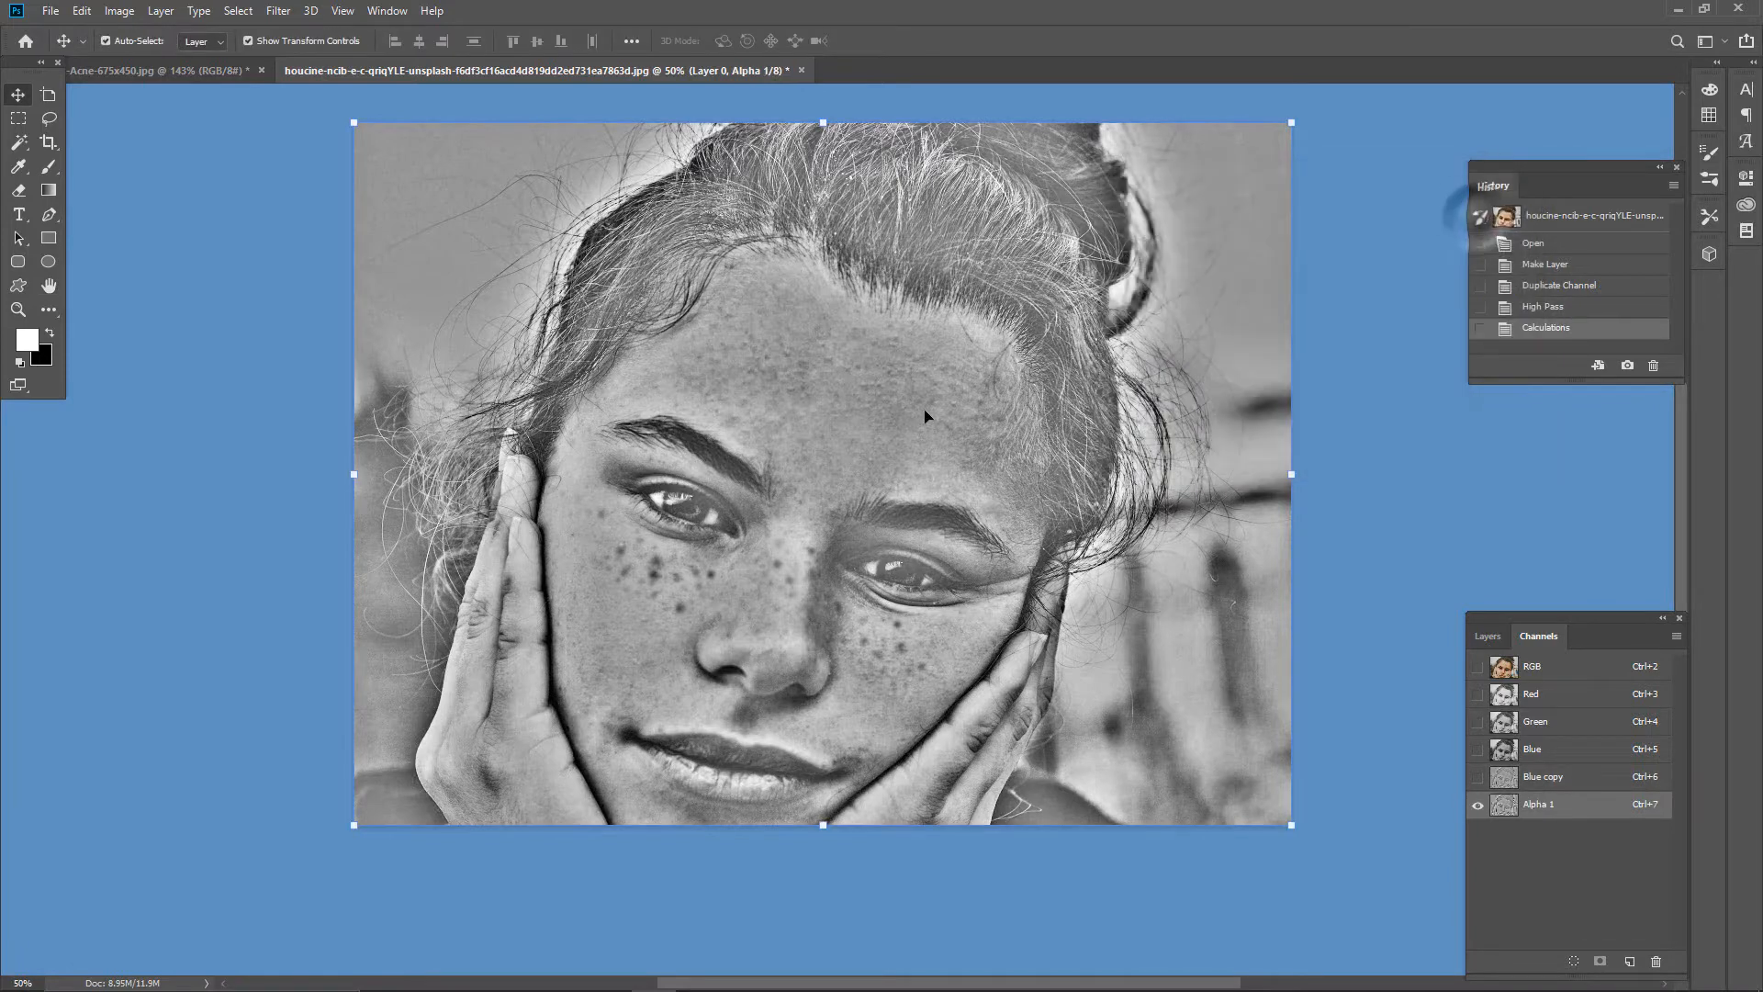
click(119, 11)
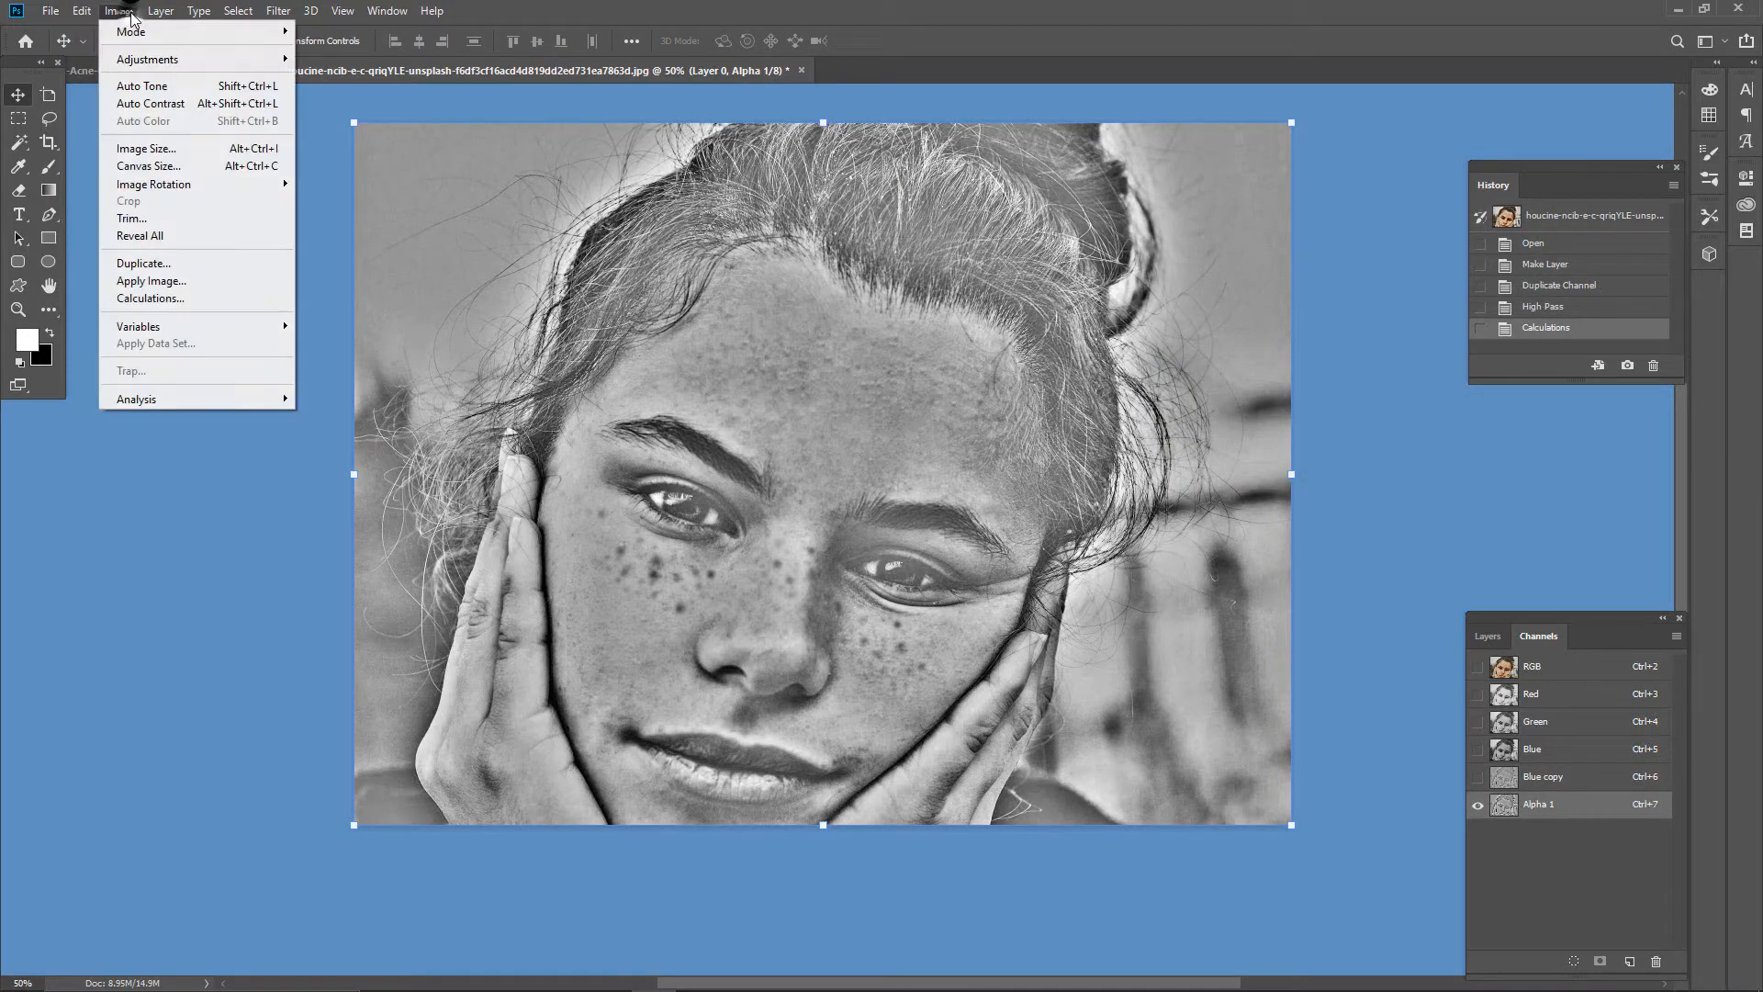
click(125, 299)
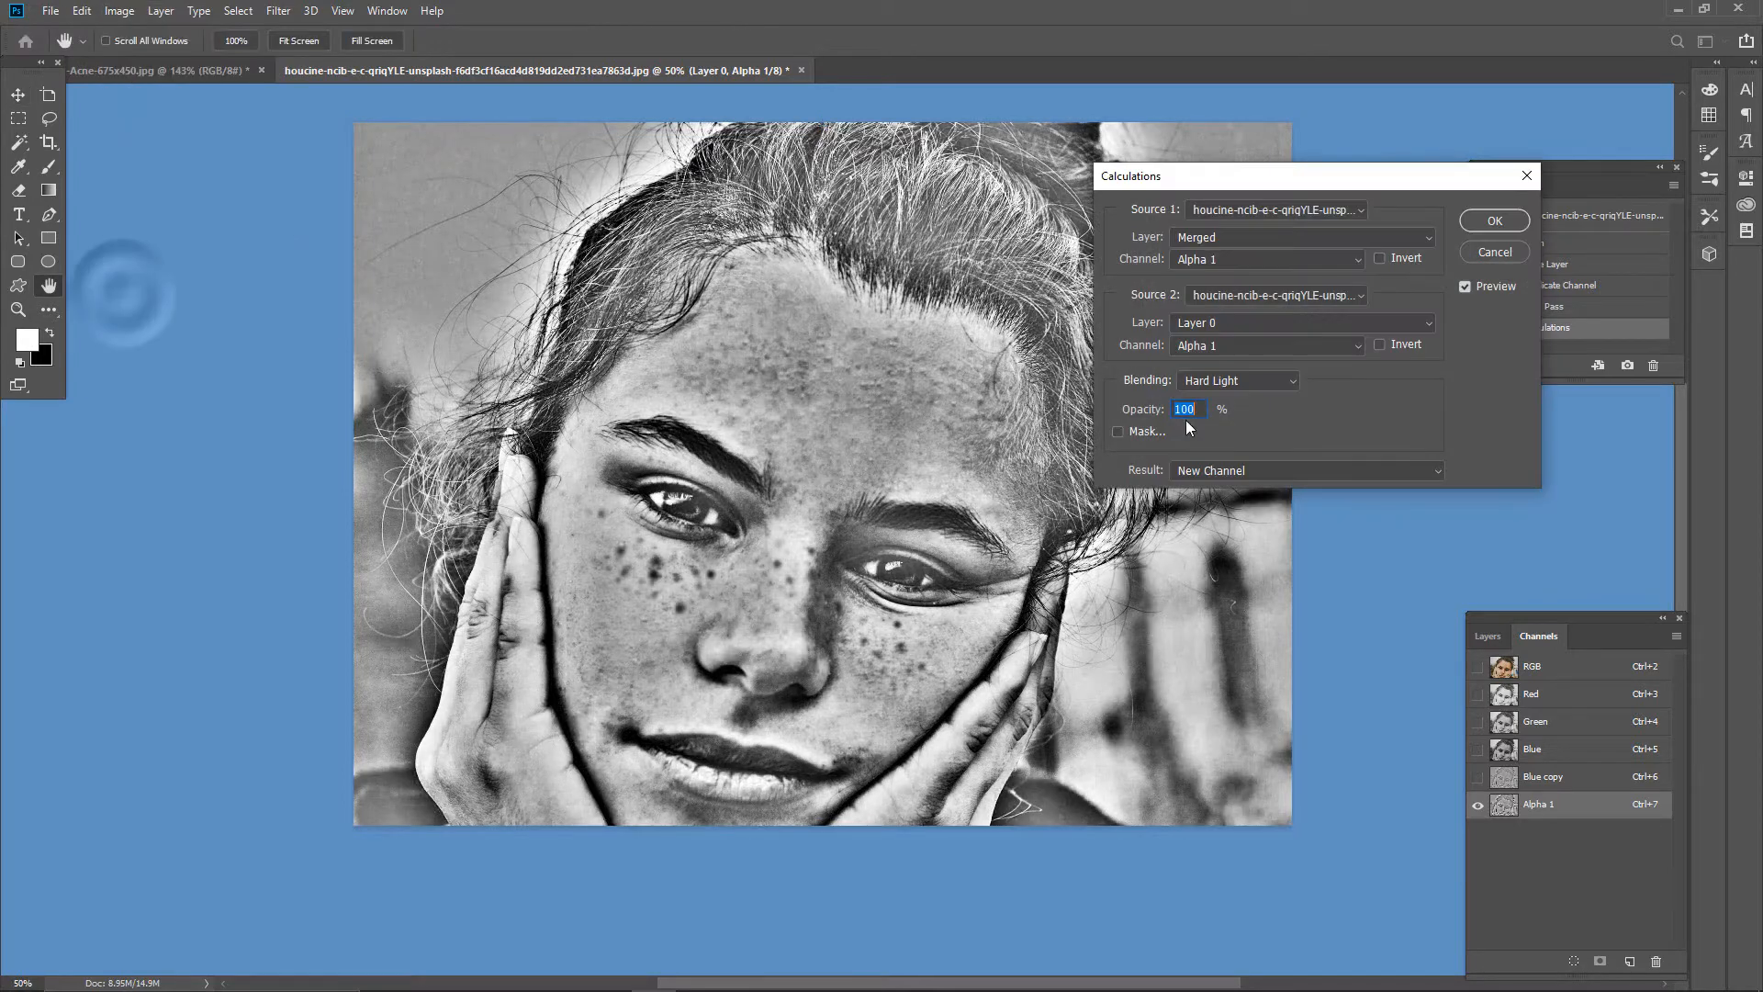
click(1506, 251)
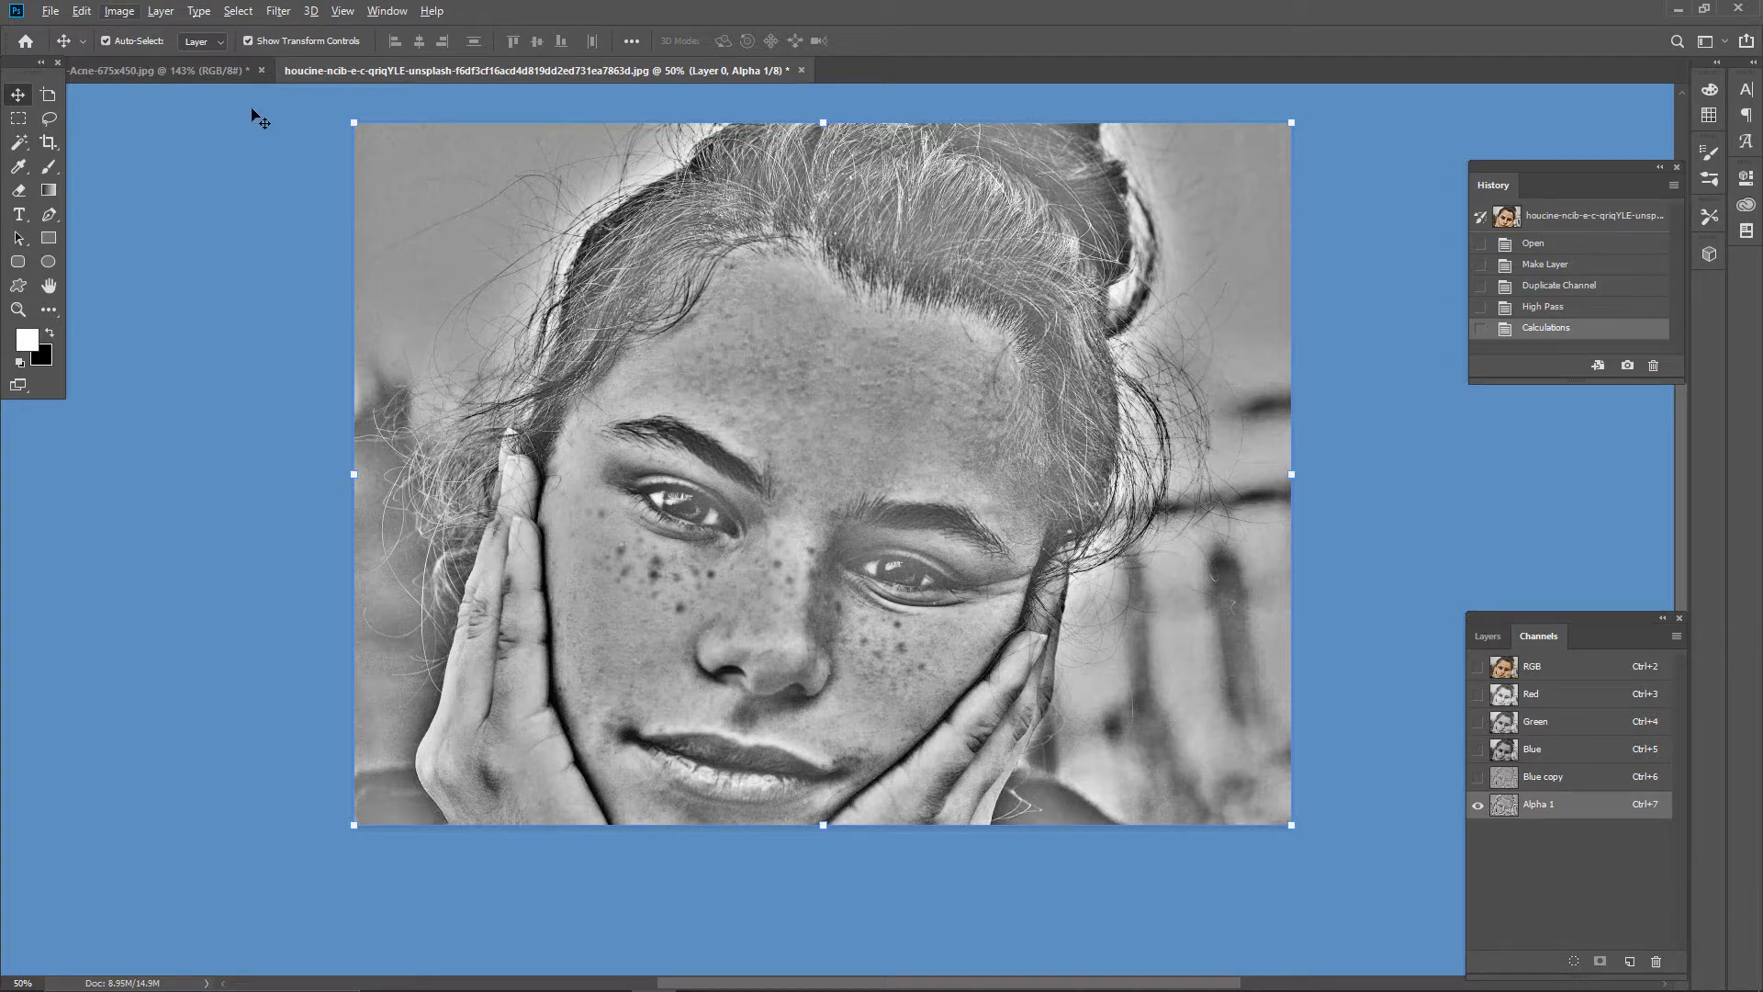
Step: Run Calculations on the Alpha 1 channel with Hard Light blending at 100% opacity, outputting to a new channel
key(alt+i)
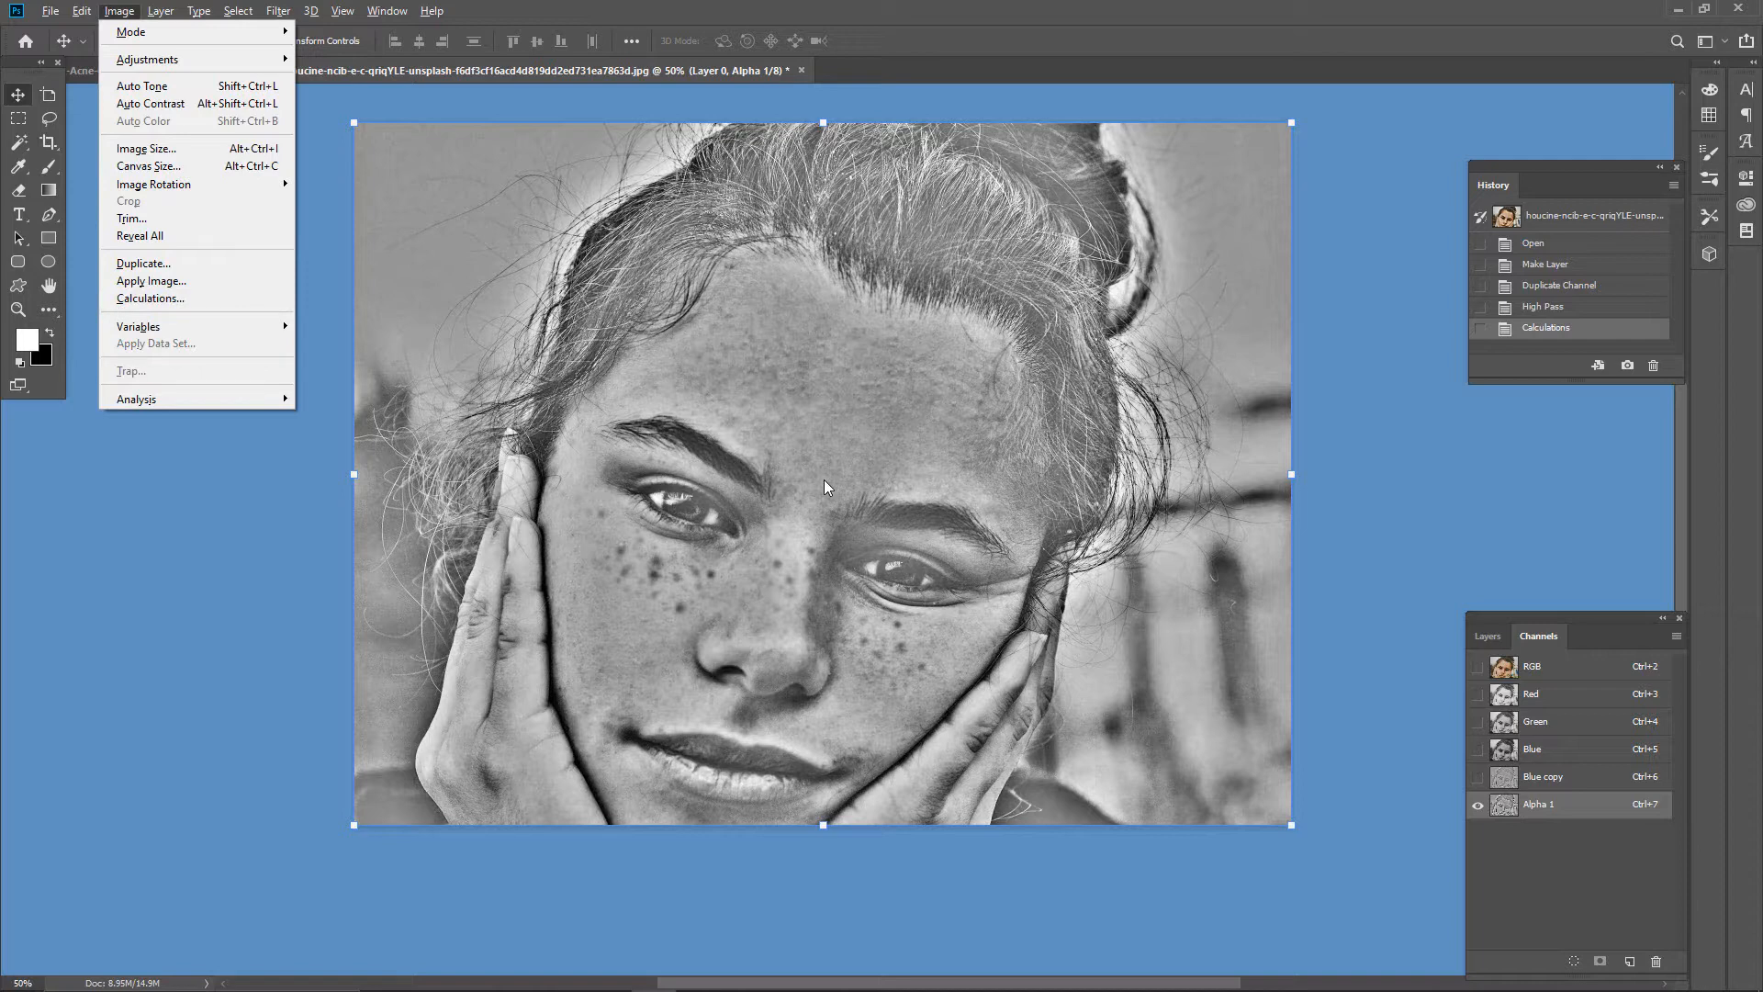
key(c)
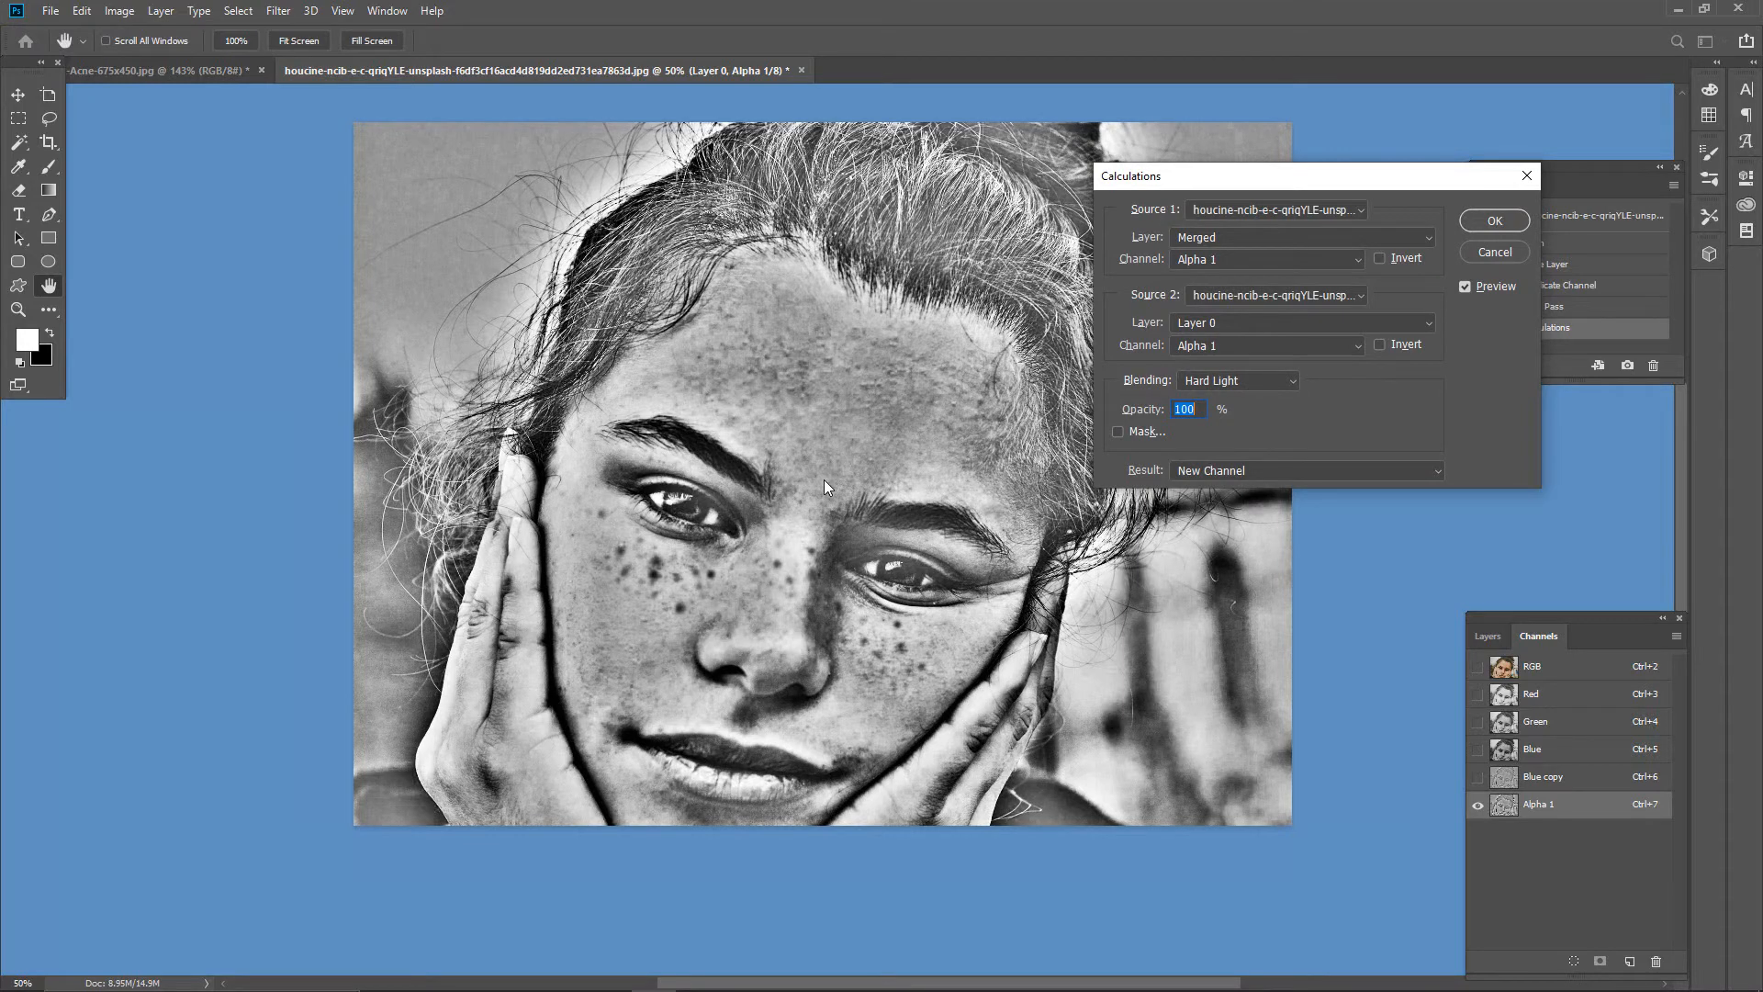
click(1493, 225)
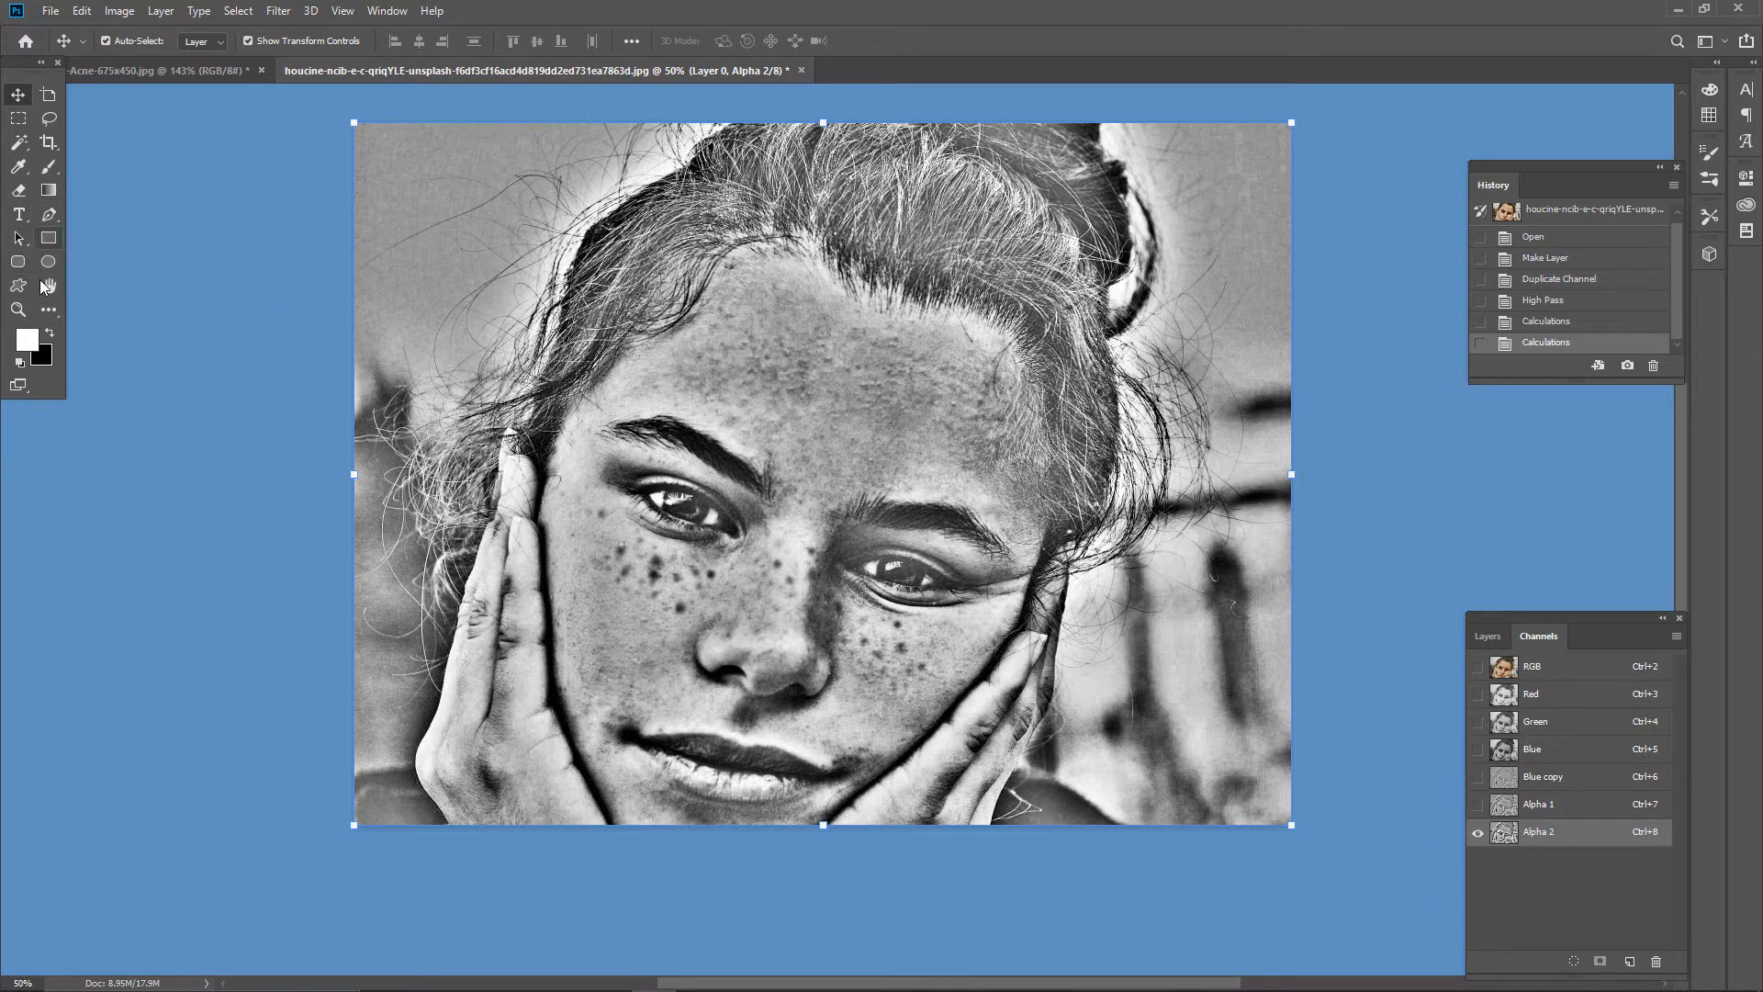
Step: Paint the background, hair and hands white on the Alpha 2 channel with a 300 px soft brush
click(48, 169)
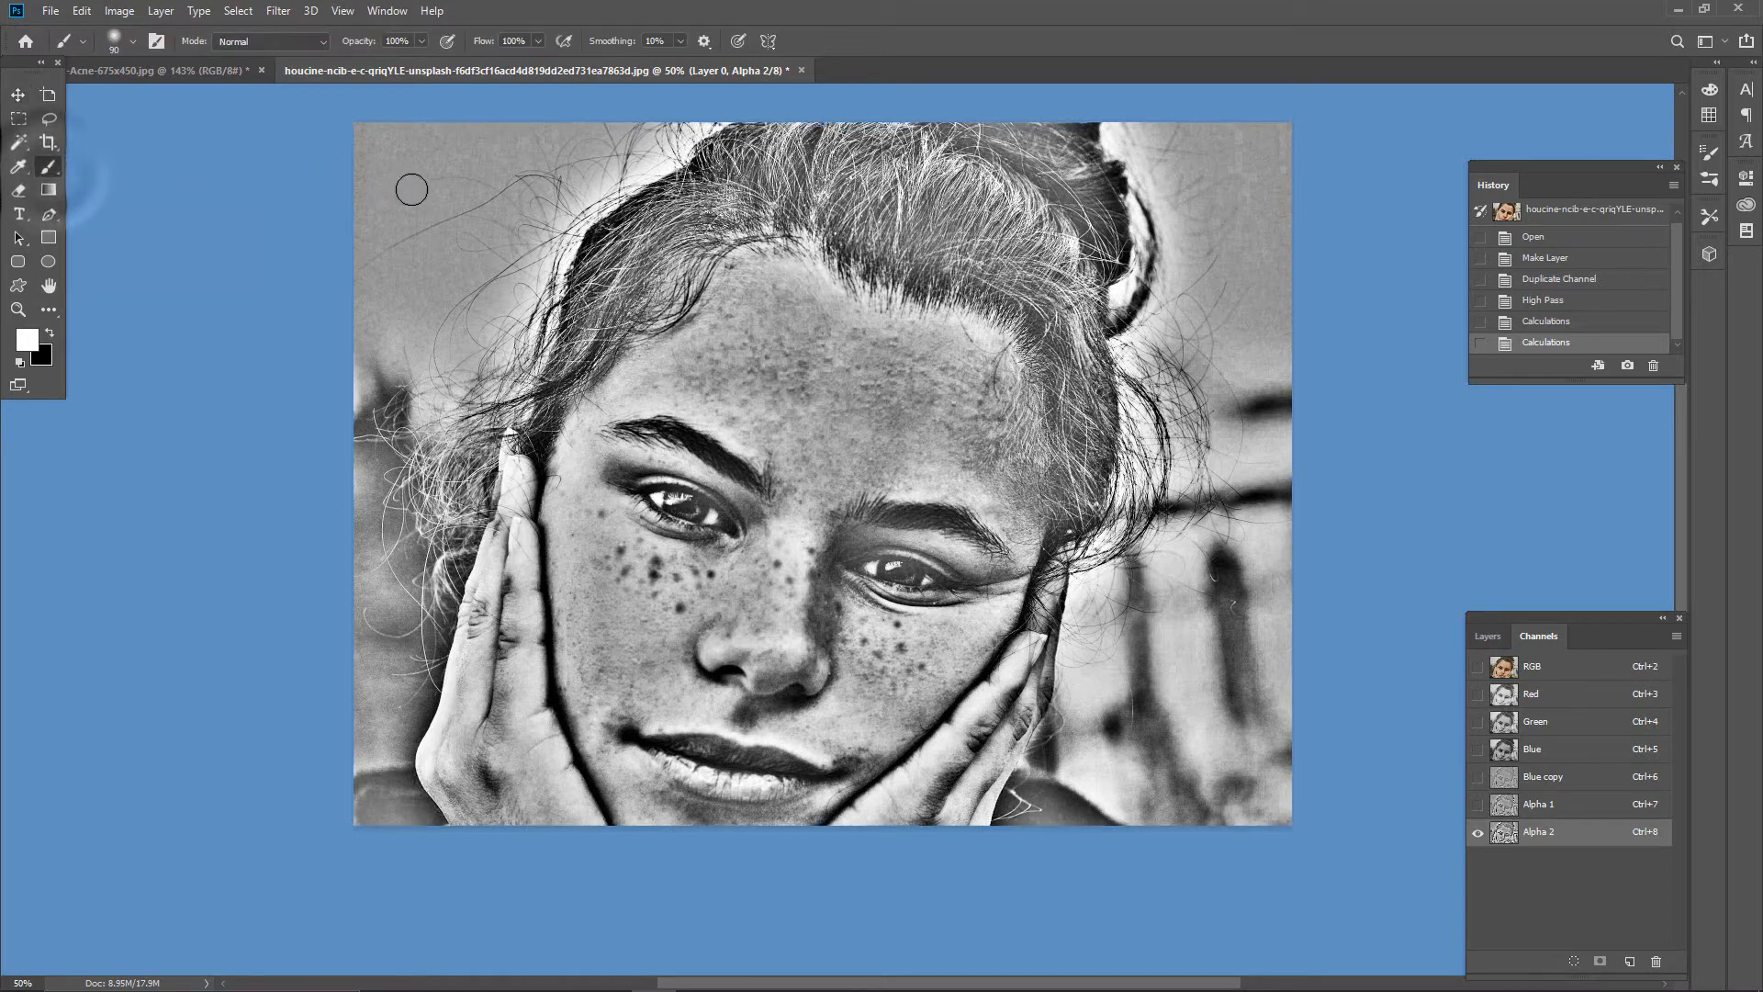
key(bracketright)
key(bracketright)
key(bracketright)
key(bracketright)
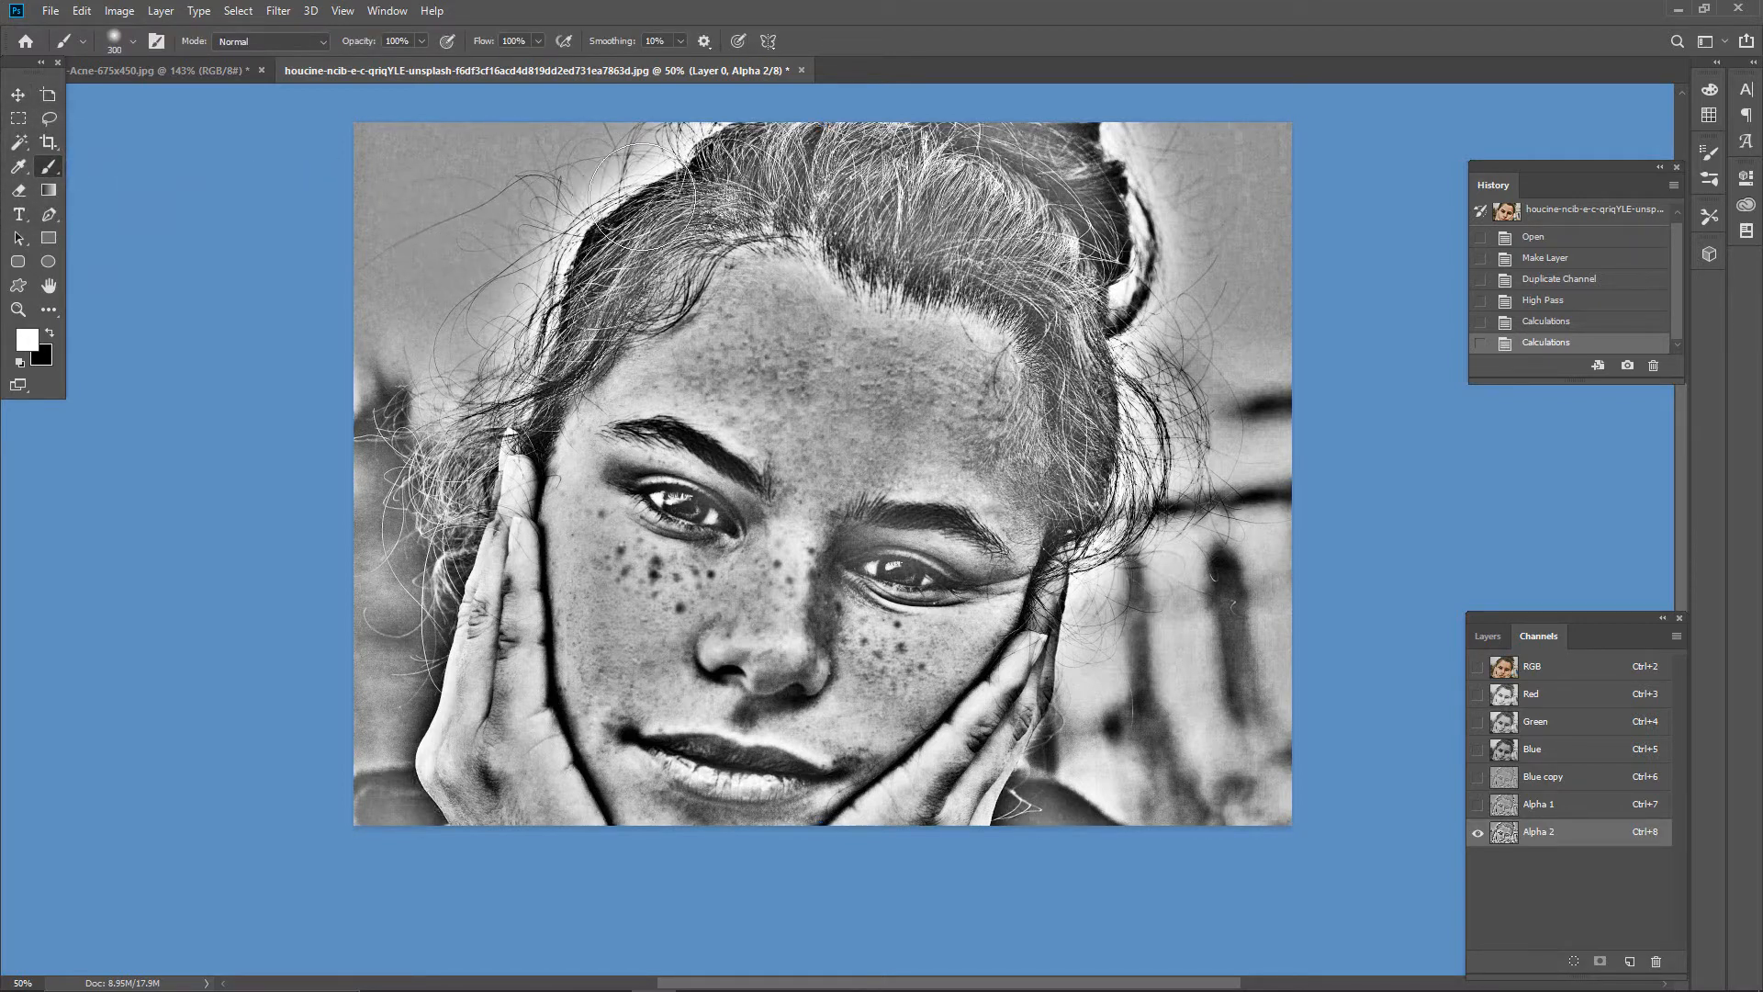
mouse_move(633, 188)
mouse_down()
mouse_move(442, 328)
mouse_move(385, 175)
mouse_move(688, 142)
mouse_move(364, 155)
mouse_move(471, 155)
mouse_move(382, 316)
mouse_move(377, 471)
mouse_move(504, 308)
mouse_up()
mouse_move(931, 143)
mouse_down()
mouse_move(453, 125)
mouse_move(971, 143)
mouse_up()
mouse_move(837, 129)
mouse_down()
mouse_move(1313, 251)
mouse_move(1047, 138)
mouse_move(1190, 134)
mouse_move(816, 162)
mouse_move(864, 196)
mouse_move(701, 202)
mouse_move(515, 303)
mouse_up()
mouse_move(660, 228)
mouse_down()
mouse_move(634, 279)
mouse_move(513, 348)
mouse_move(426, 581)
mouse_move(422, 455)
mouse_move(393, 769)
mouse_move(359, 752)
mouse_move(359, 628)
mouse_move(450, 405)
mouse_move(507, 848)
mouse_move(454, 564)
mouse_move(503, 691)
mouse_move(490, 585)
mouse_move(587, 233)
mouse_move(473, 603)
mouse_move(479, 509)
mouse_move(514, 835)
mouse_move(455, 349)
mouse_up()
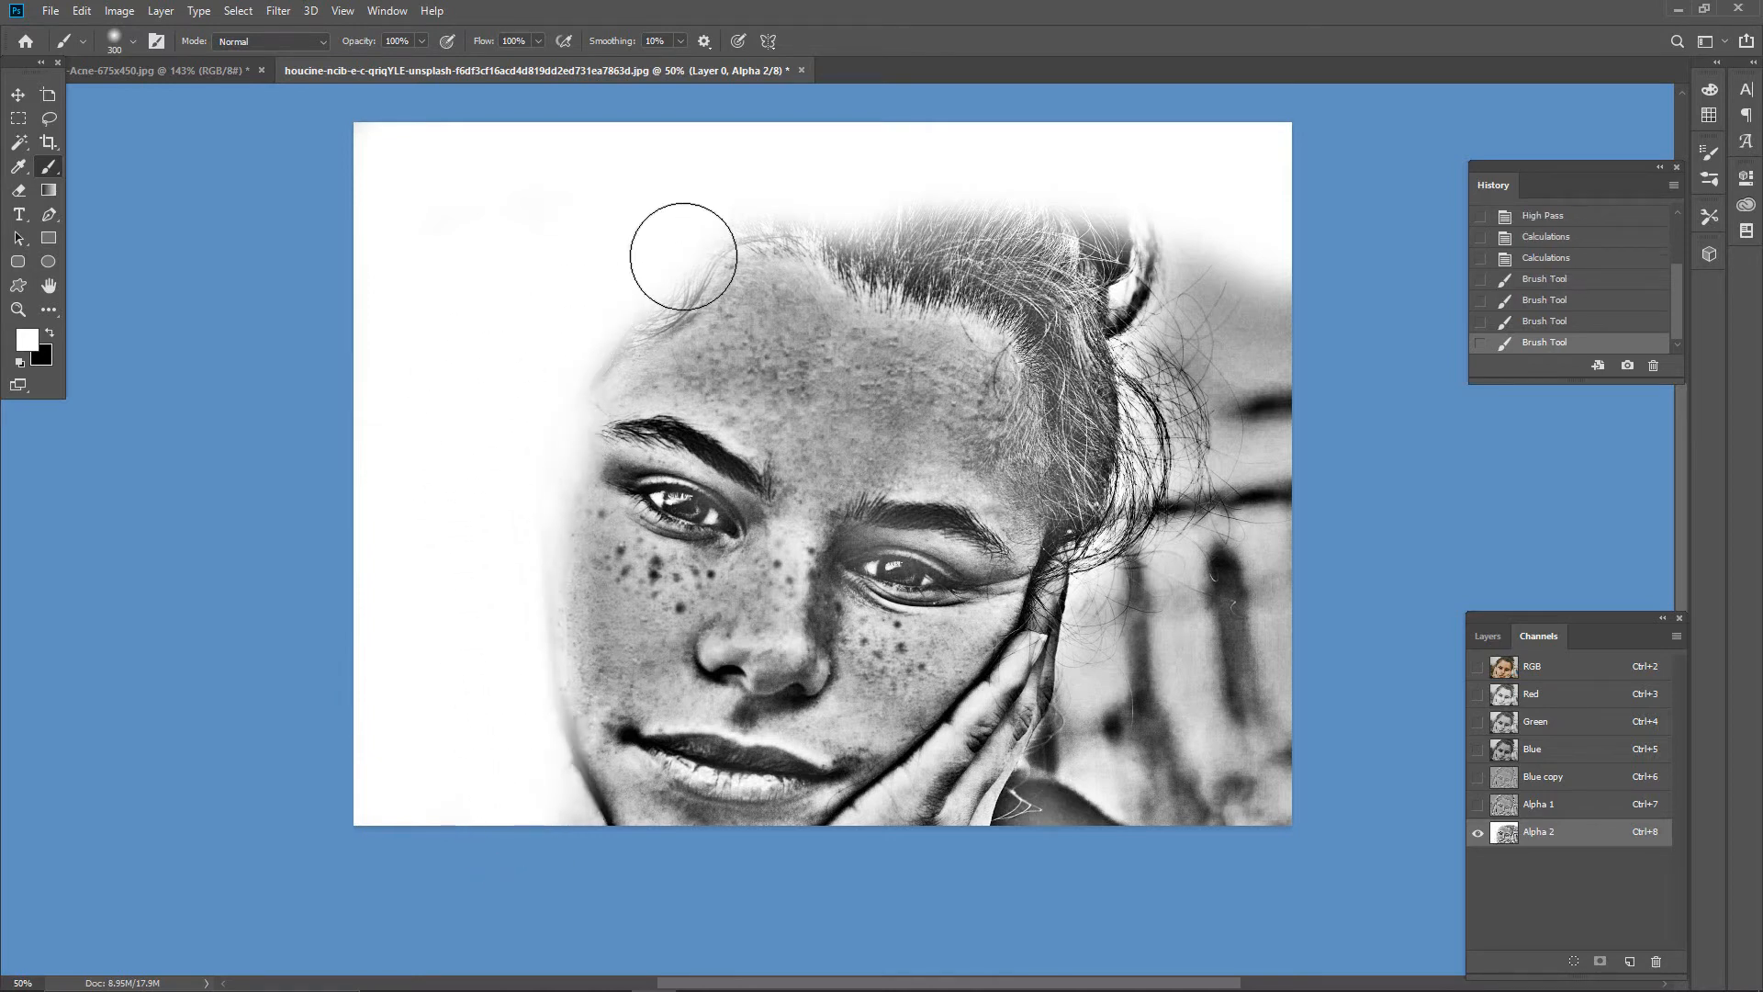
mouse_move(683, 256)
mouse_down()
mouse_move(1022, 231)
mouse_move(897, 241)
mouse_move(1195, 326)
mouse_move(1069, 231)
mouse_move(1121, 182)
mouse_move(1300, 437)
mouse_move(1120, 367)
mouse_move(1040, 229)
mouse_move(1168, 450)
mouse_move(1316, 548)
mouse_move(1244, 562)
mouse_move(1225, 682)
mouse_move(1188, 477)
mouse_move(1143, 646)
mouse_move(1030, 792)
mouse_move(1232, 657)
mouse_move(1120, 793)
mouse_move(1165, 847)
mouse_move(1222, 804)
mouse_up()
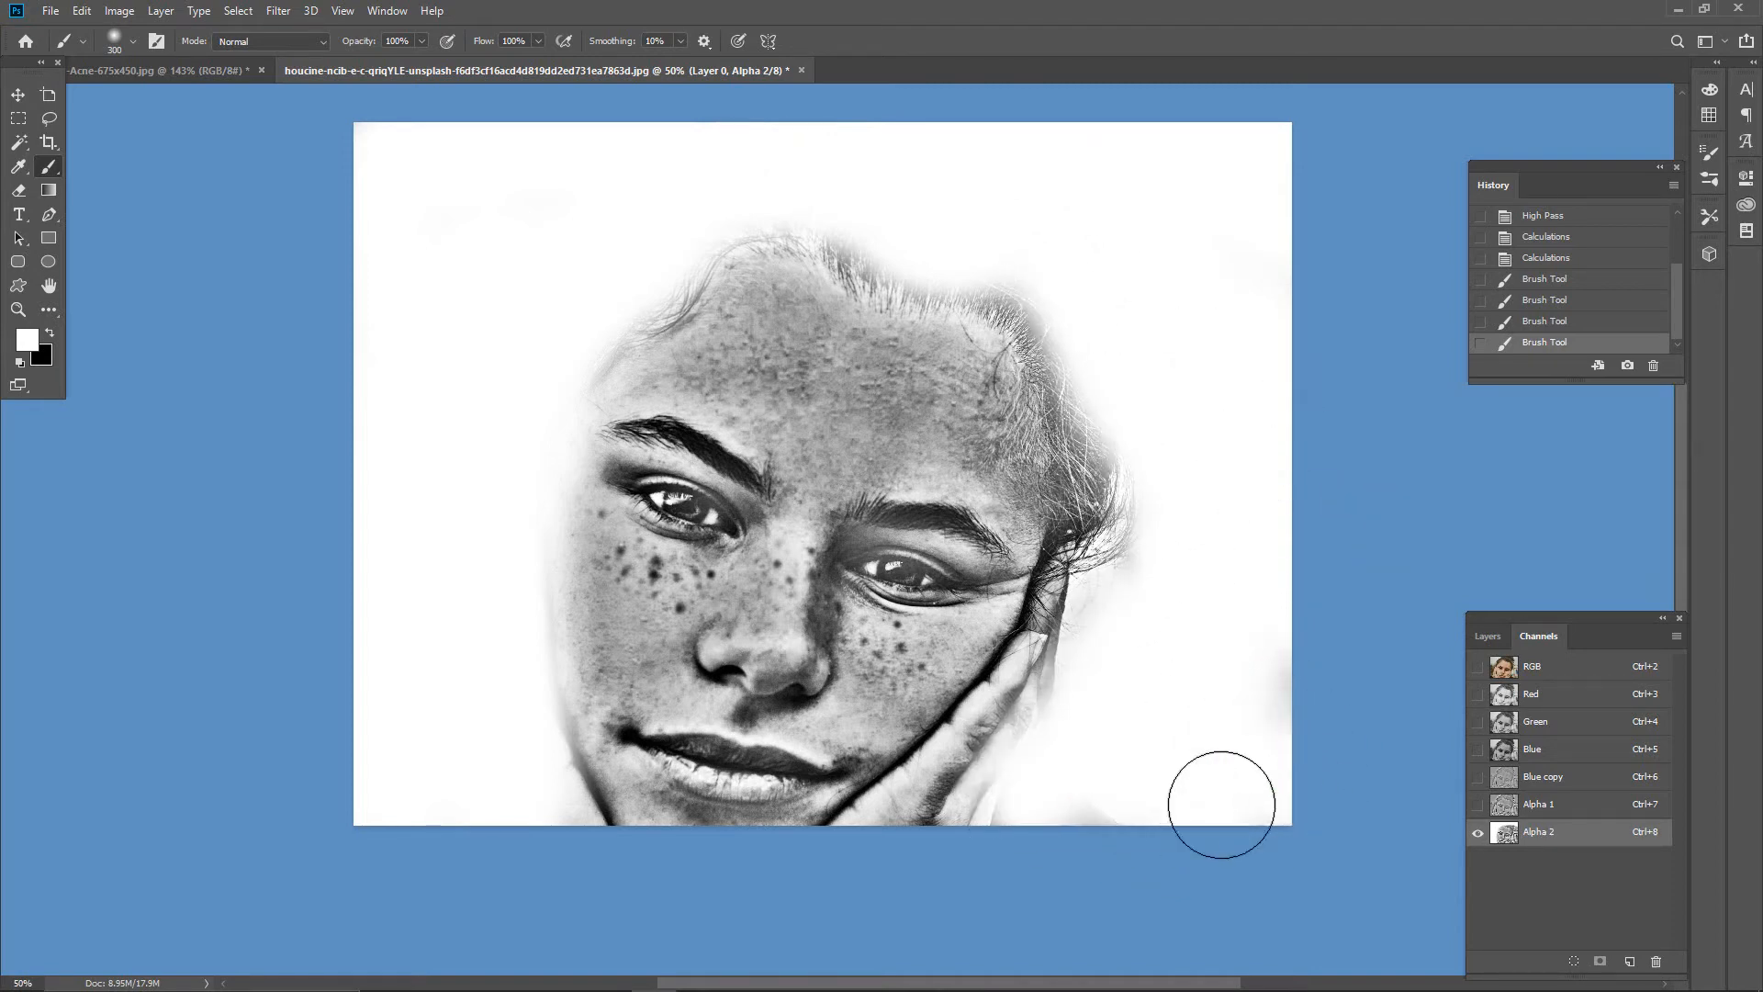
mouse_move(924, 833)
mouse_down()
mouse_move(1089, 676)
mouse_move(972, 819)
mouse_up()
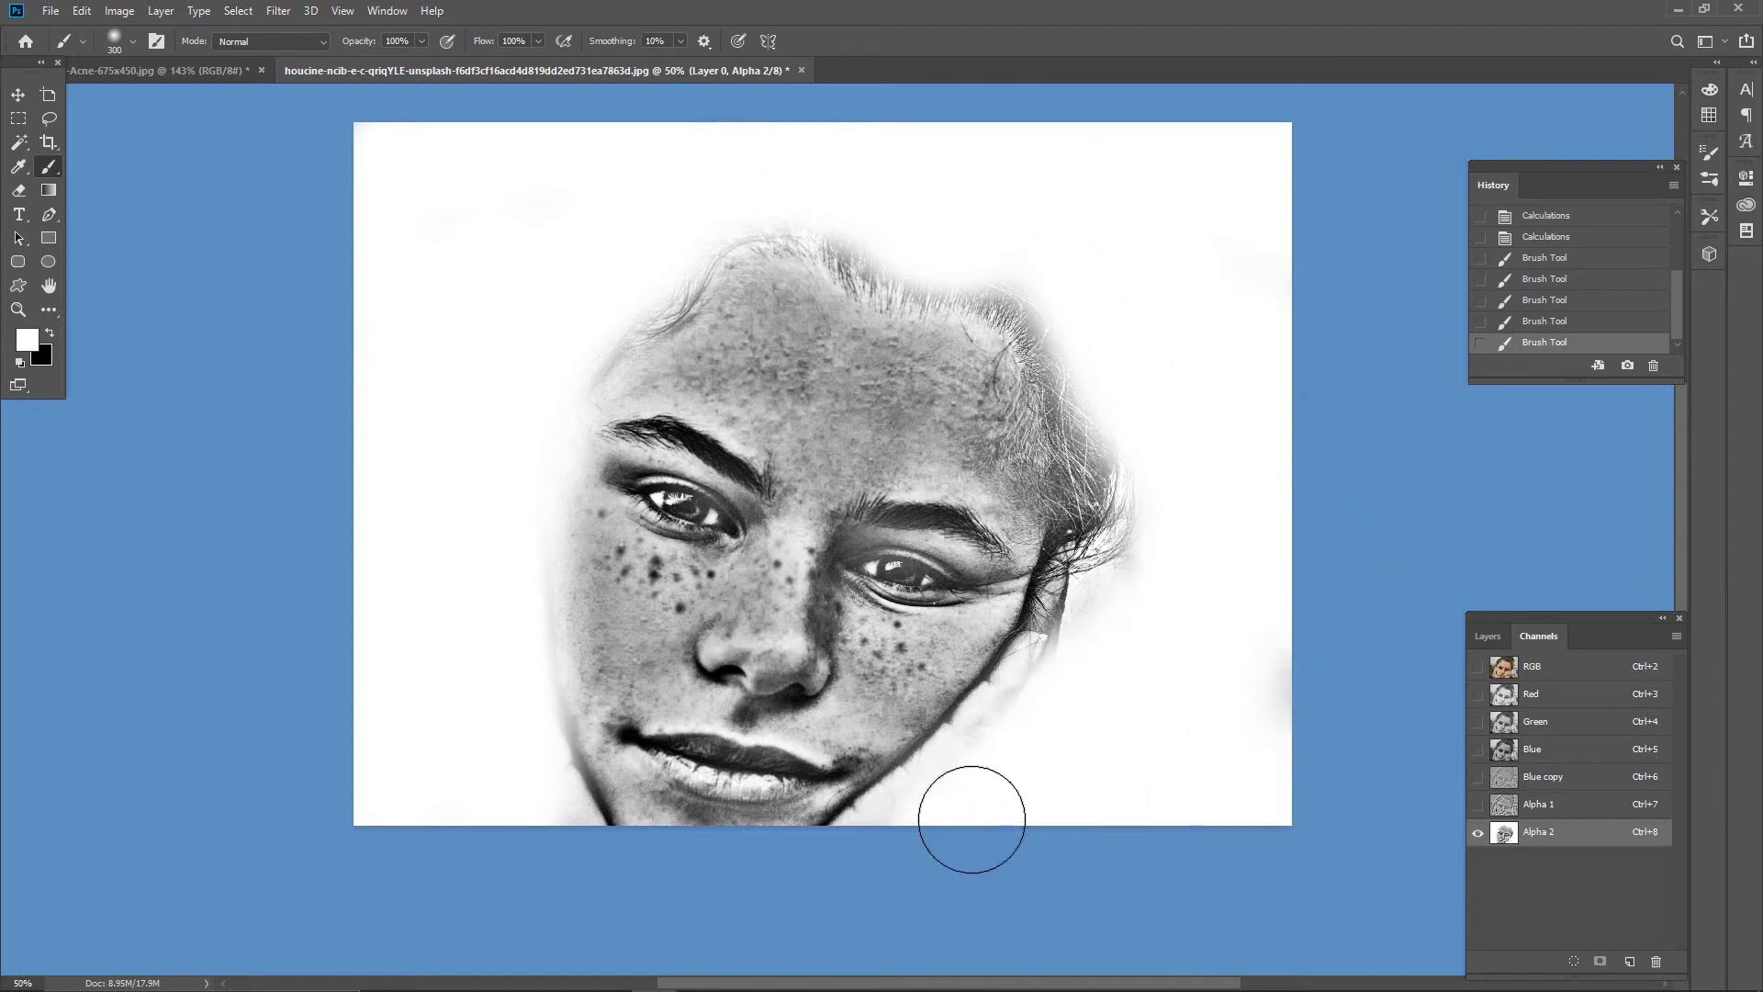
Step: Clean up the remaining hair and dark edges around the face outline in white with a 200 px brush
mouse_move(990, 734)
mouse_down()
mouse_move(1089, 570)
mouse_move(1079, 552)
mouse_move(1144, 609)
mouse_up()
drag(1107, 502, 1000, 195)
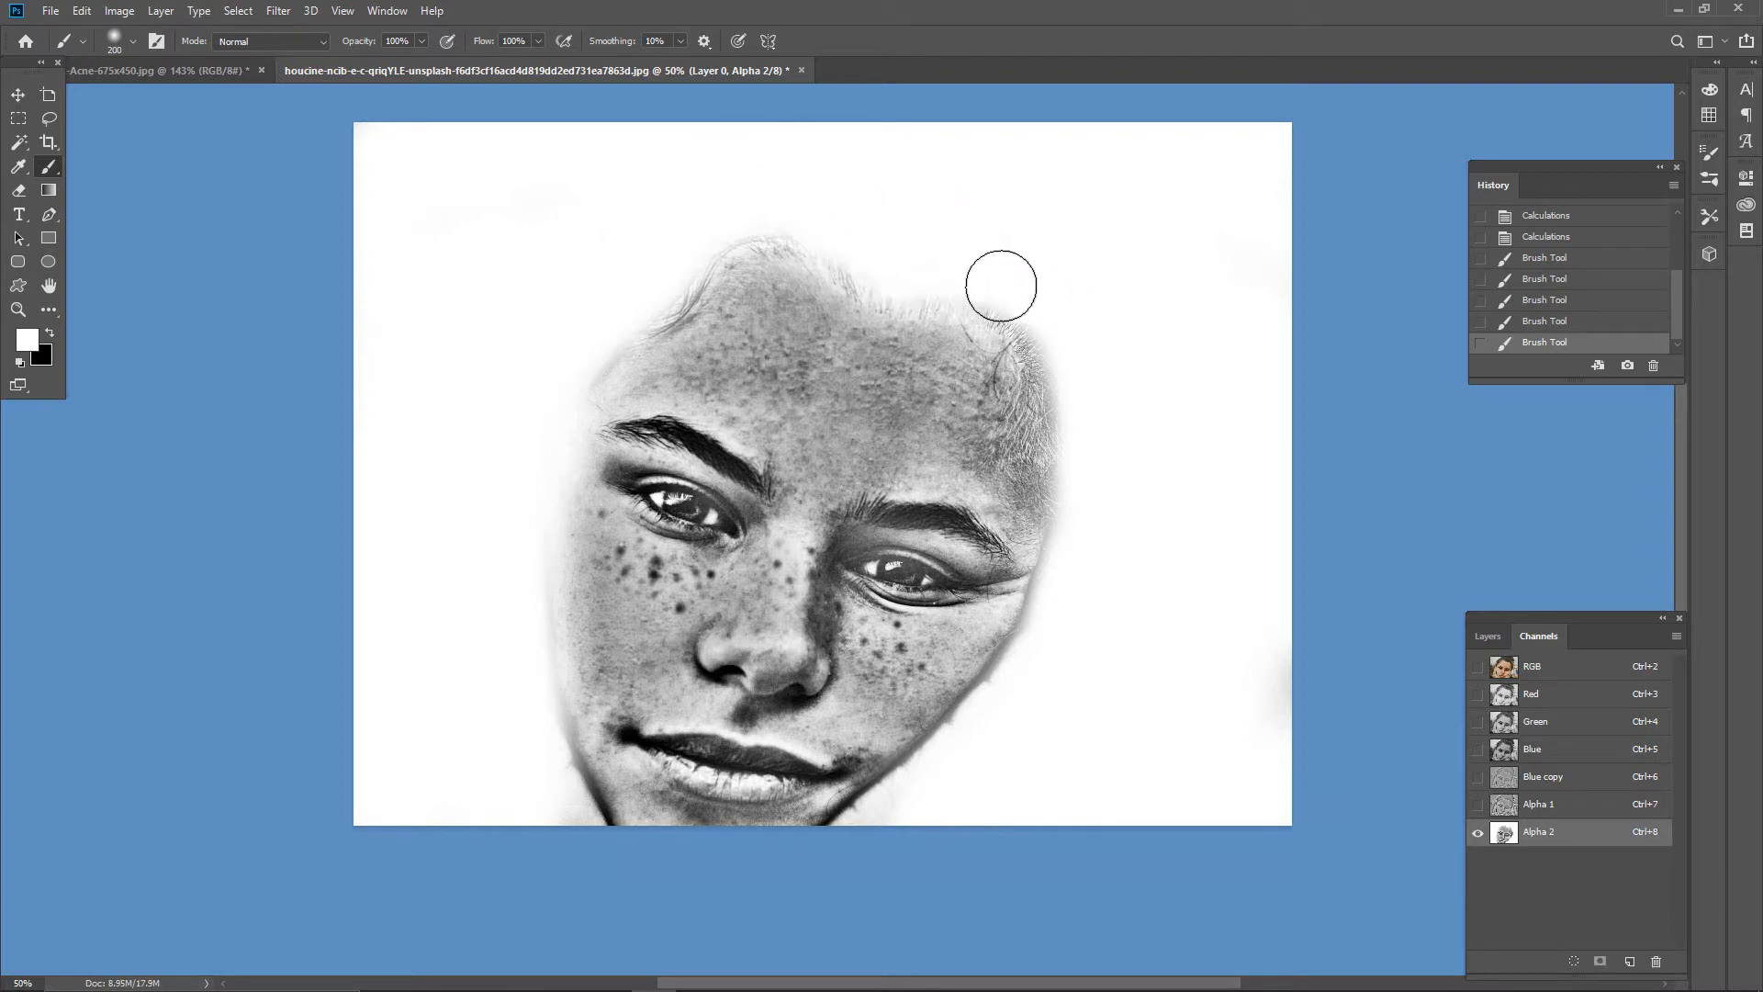
mouse_move(1001, 286)
mouse_down()
mouse_move(1066, 453)
mouse_move(1039, 452)
mouse_move(1059, 432)
mouse_move(1023, 690)
mouse_move(1085, 591)
mouse_up()
mouse_move(938, 784)
mouse_down()
mouse_move(863, 867)
mouse_move(1065, 675)
mouse_move(928, 812)
mouse_up()
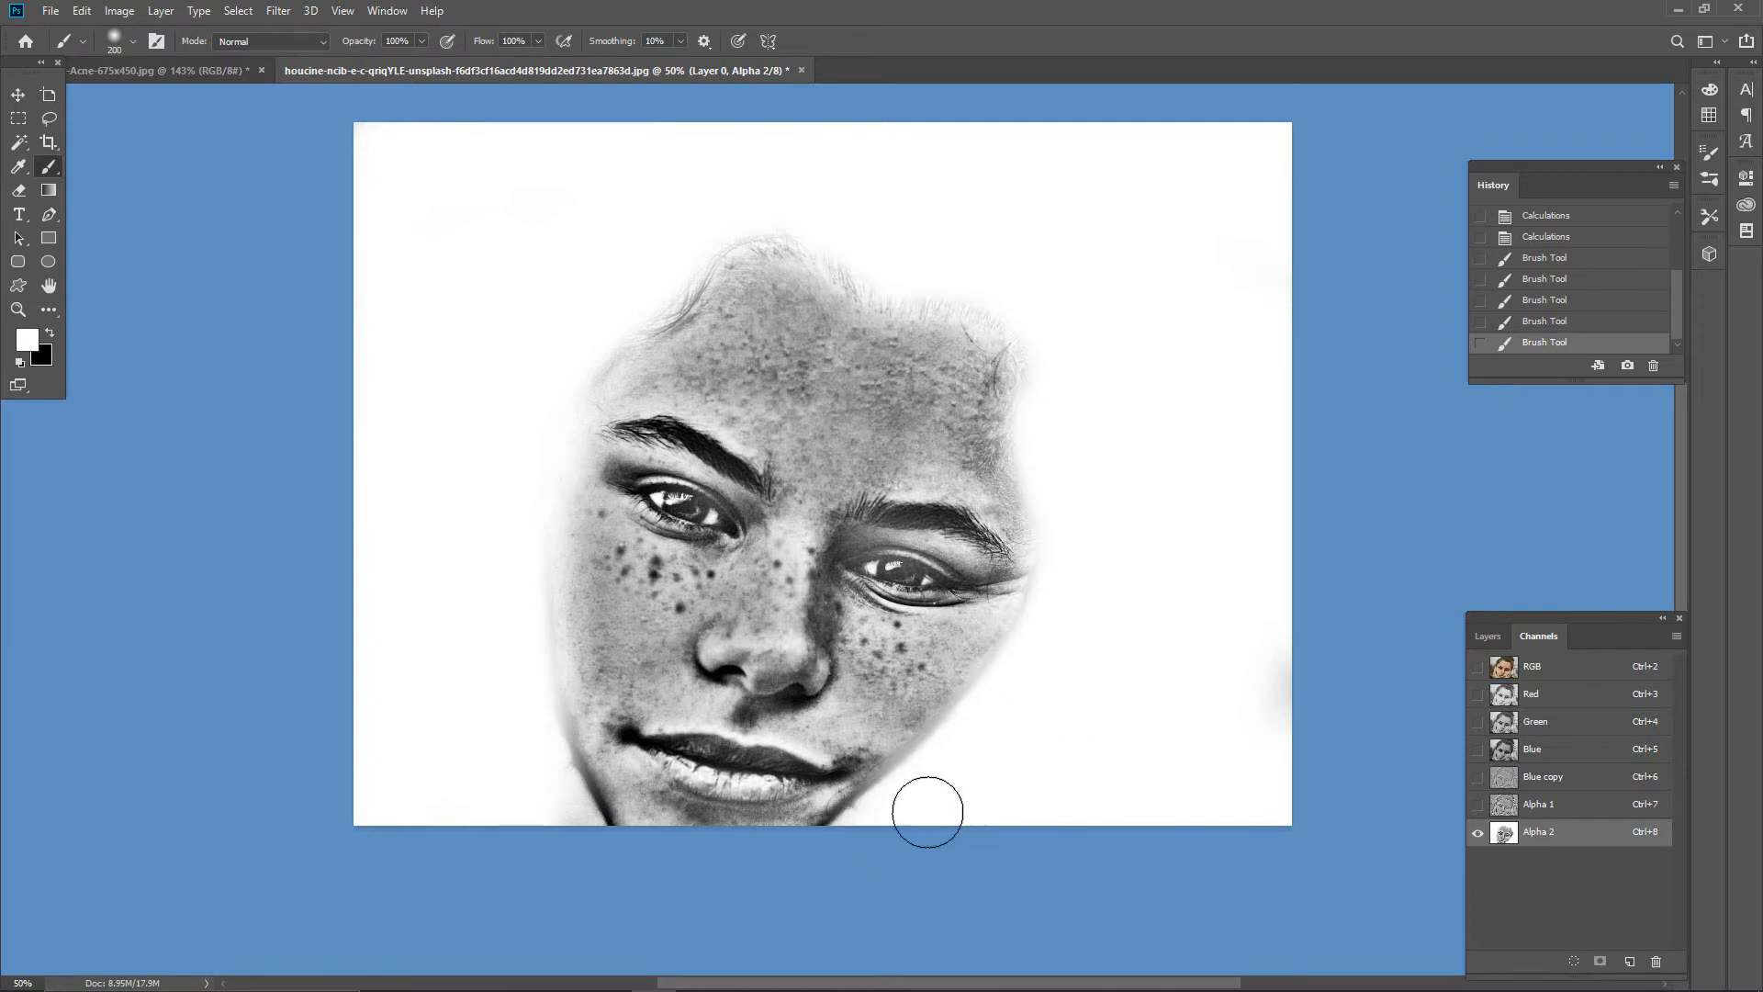
drag(955, 754, 916, 810)
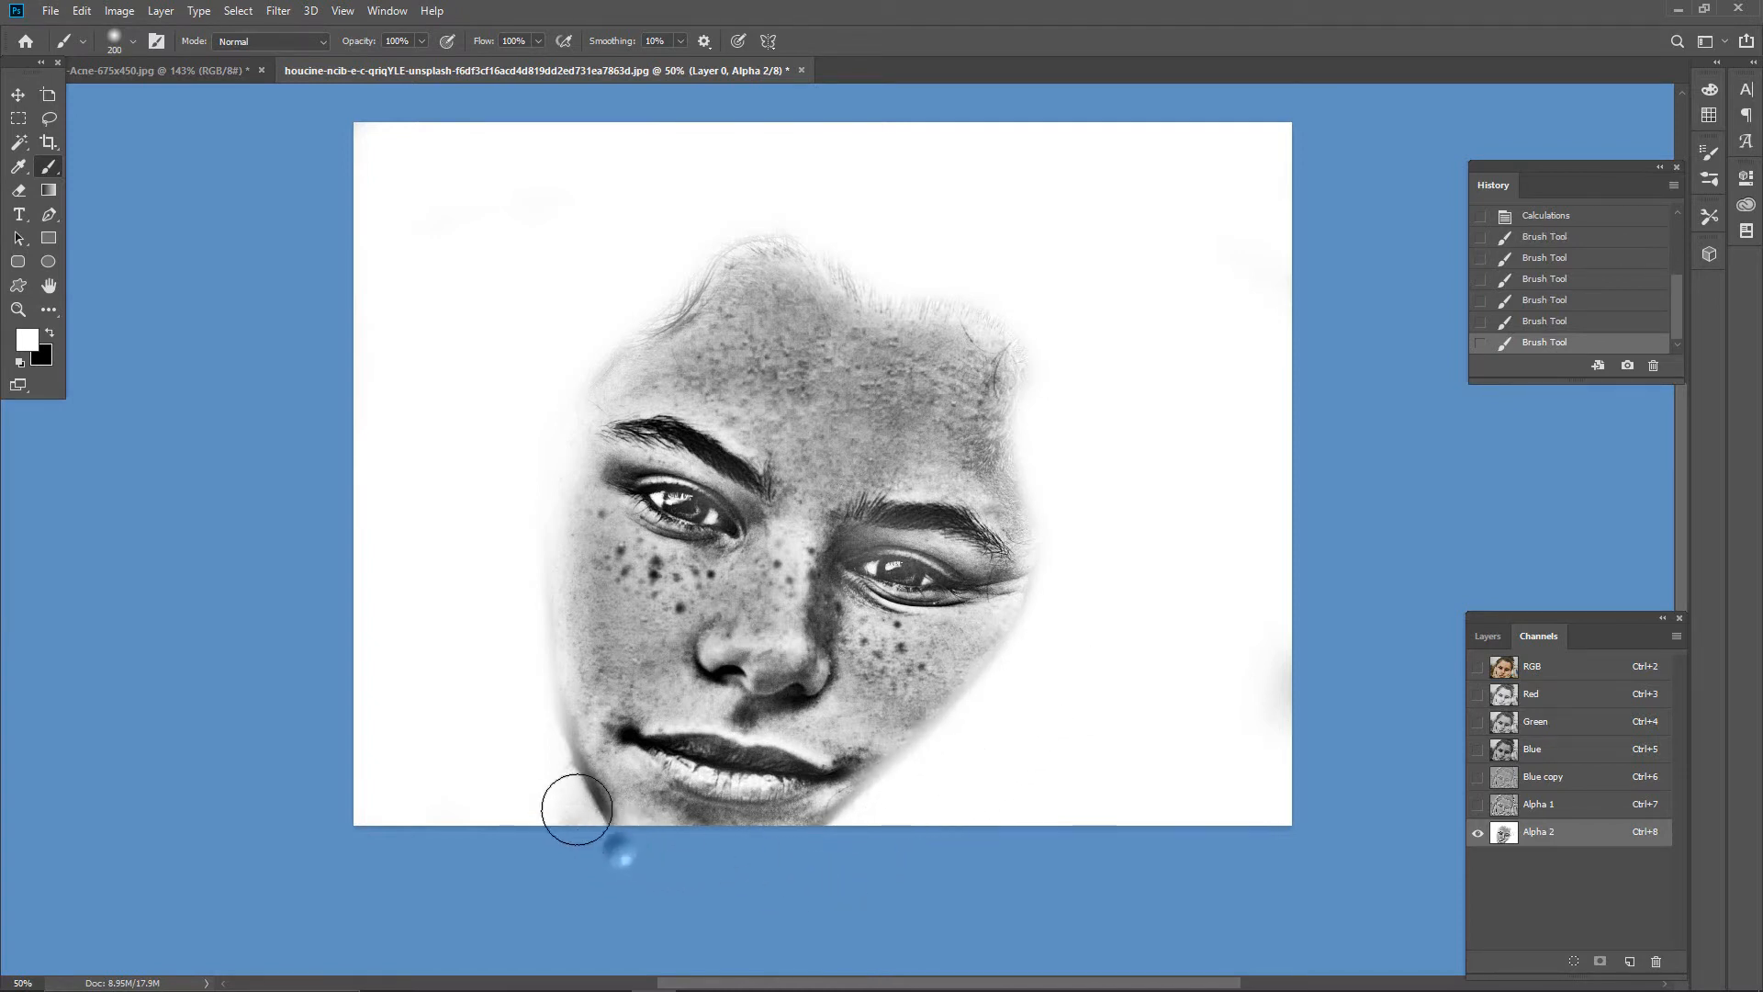
mouse_move(576, 809)
mouse_down()
mouse_move(535, 753)
mouse_move(483, 578)
mouse_up()
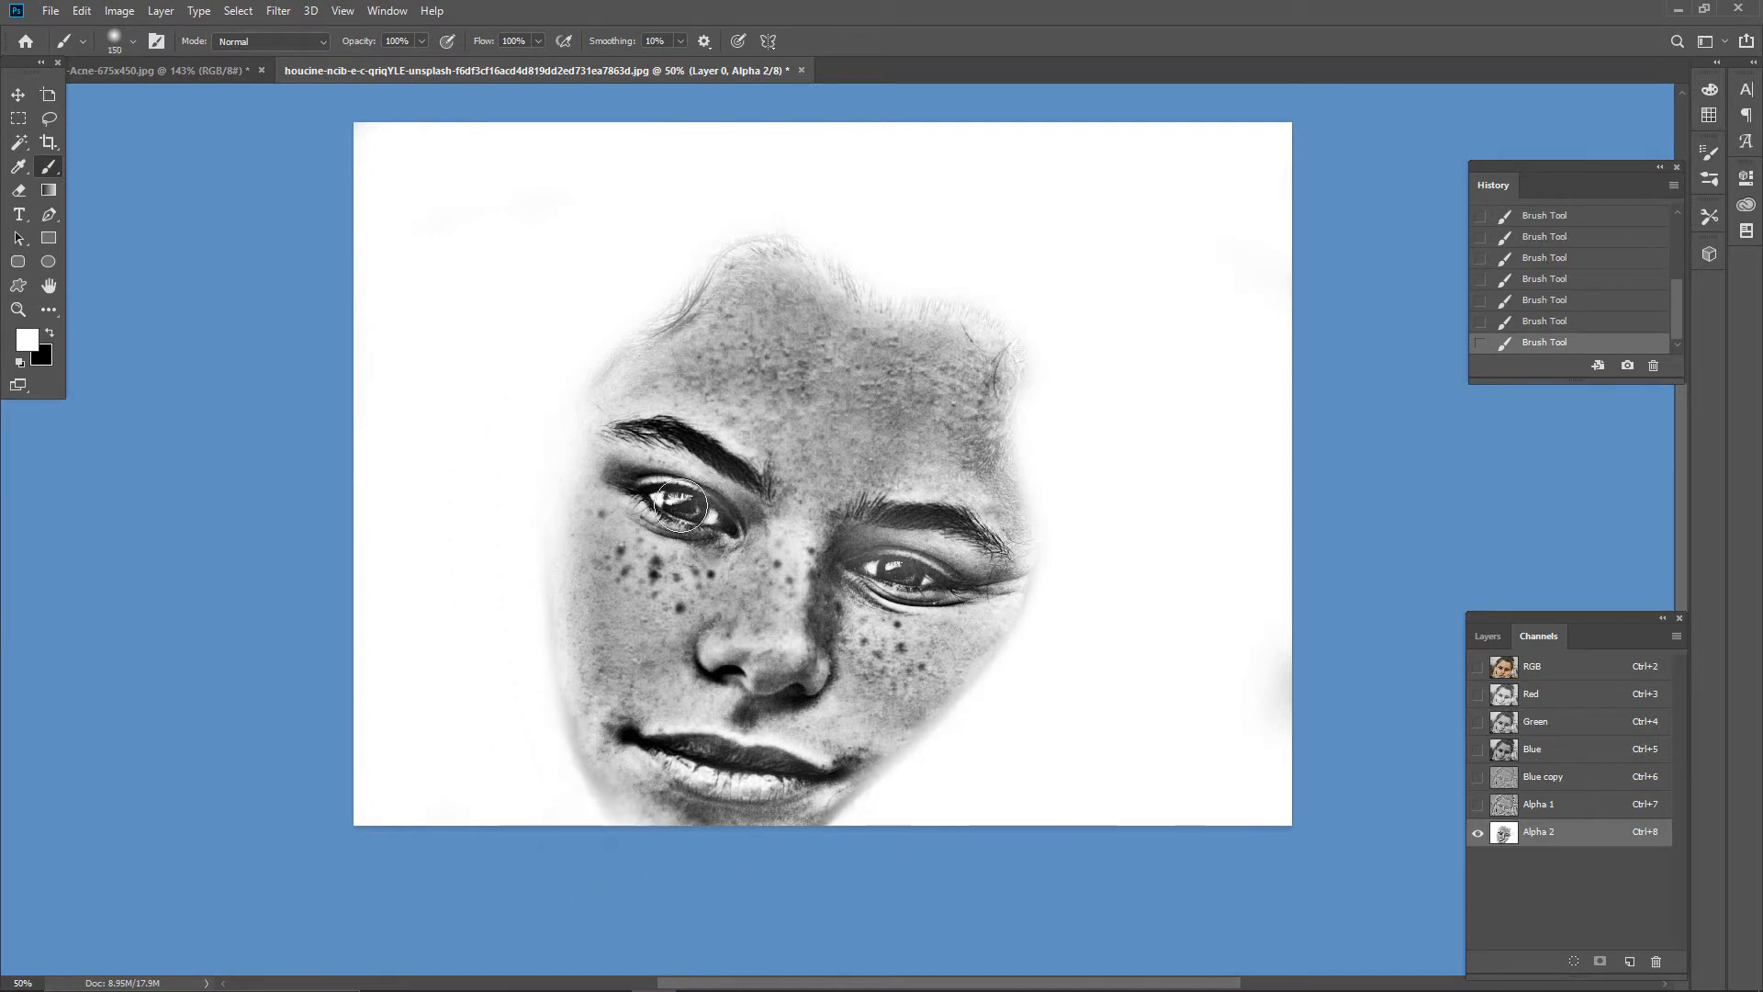
Step: Paint both eyes, the eyebrows, the lips and the nostrils white on the Alpha 2 channel with a smaller brush
mouse_move(665, 496)
mouse_down()
mouse_move(721, 522)
mouse_move(635, 493)
mouse_up()
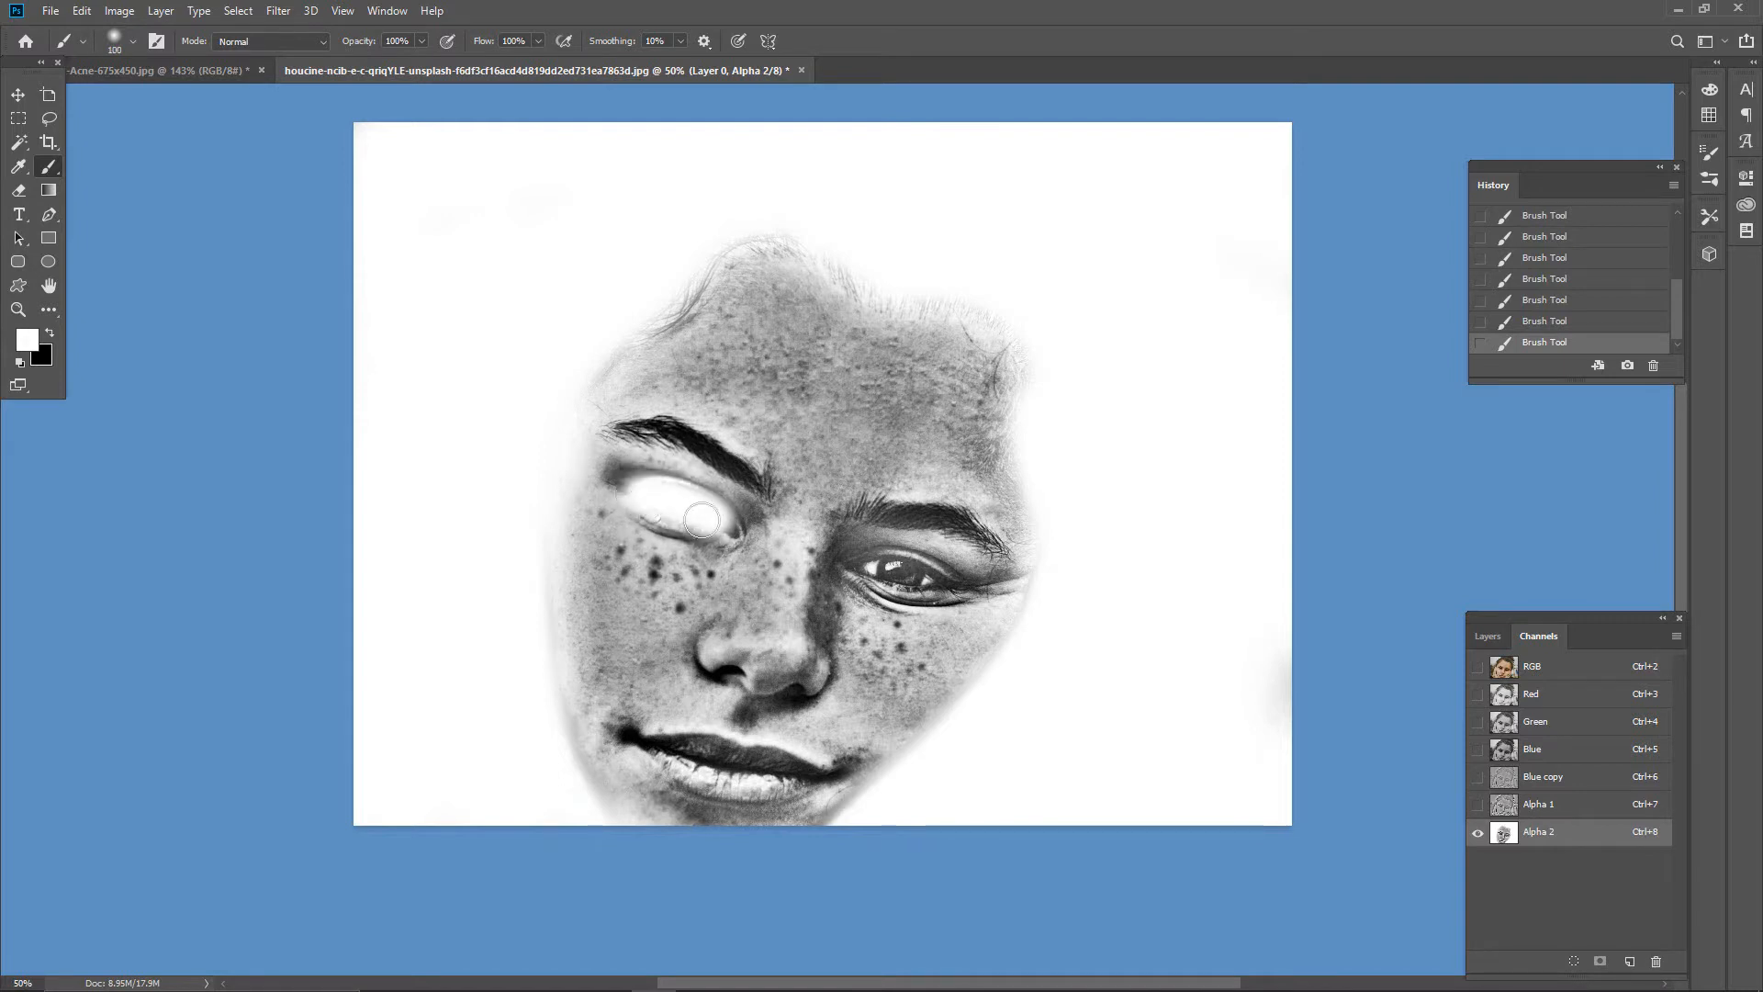
mouse_move(749, 481)
mouse_down()
mouse_move(679, 436)
mouse_move(617, 437)
mouse_up()
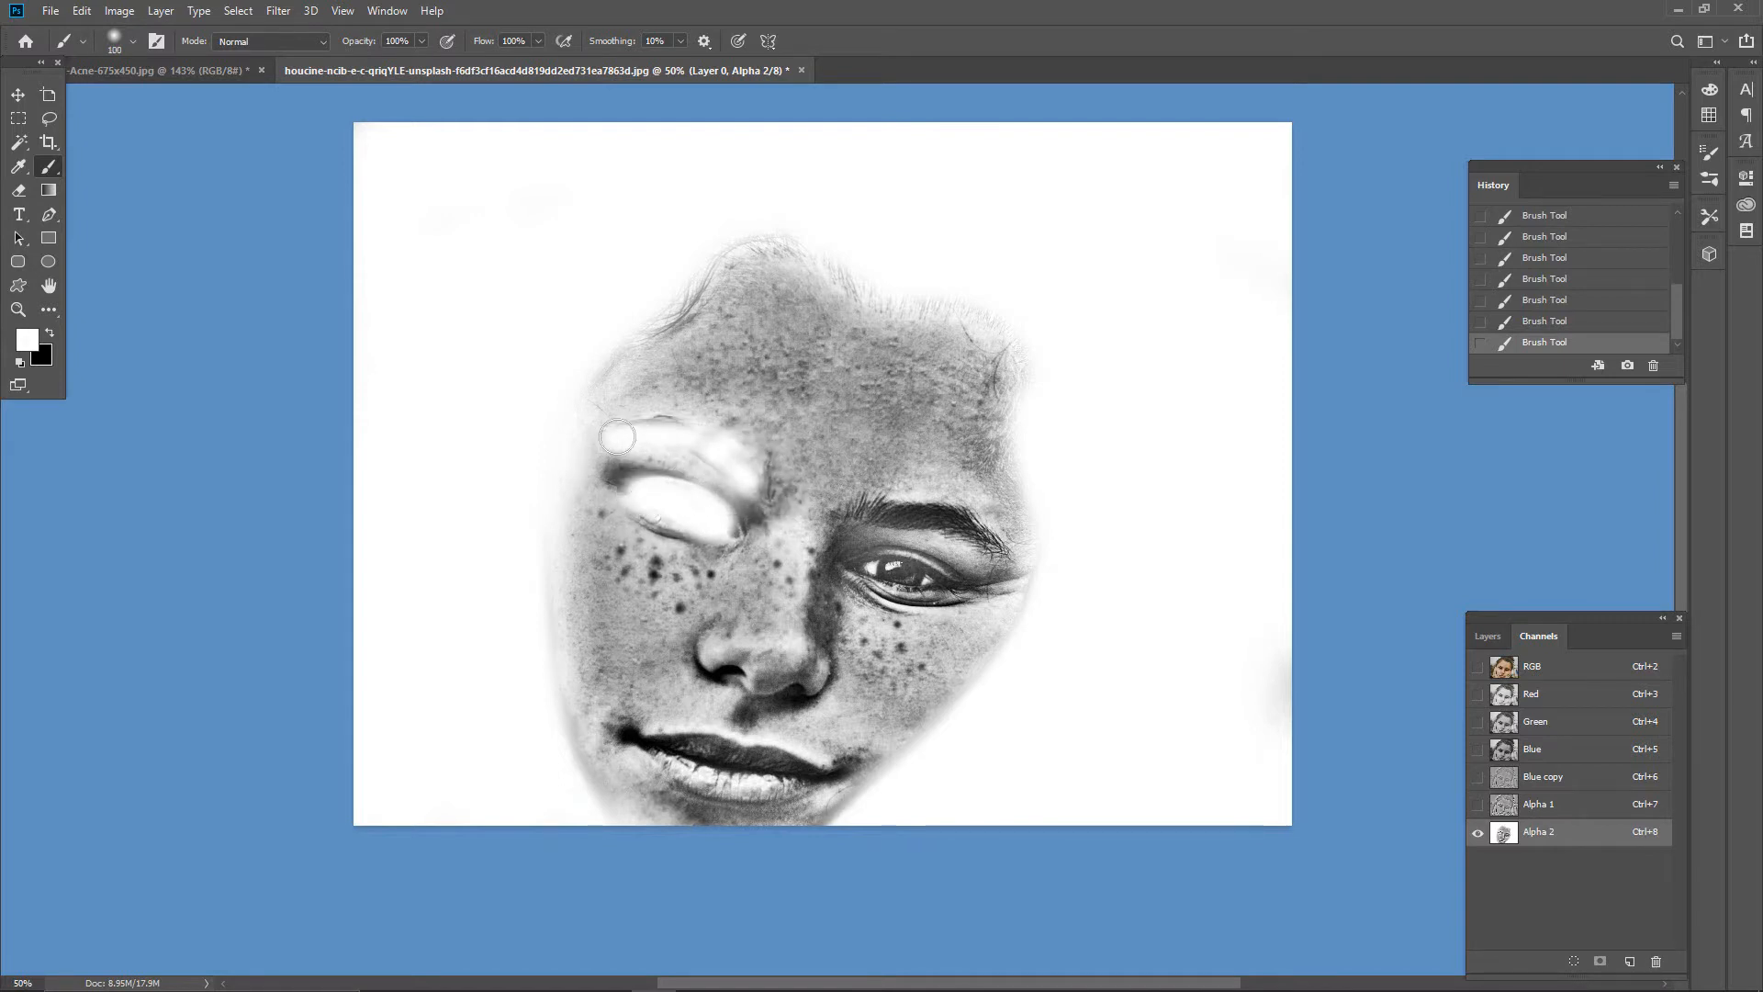
mouse_move(924, 512)
mouse_down()
mouse_move(999, 550)
mouse_move(915, 510)
mouse_move(865, 513)
mouse_move(867, 569)
mouse_move(964, 583)
mouse_move(866, 567)
mouse_up()
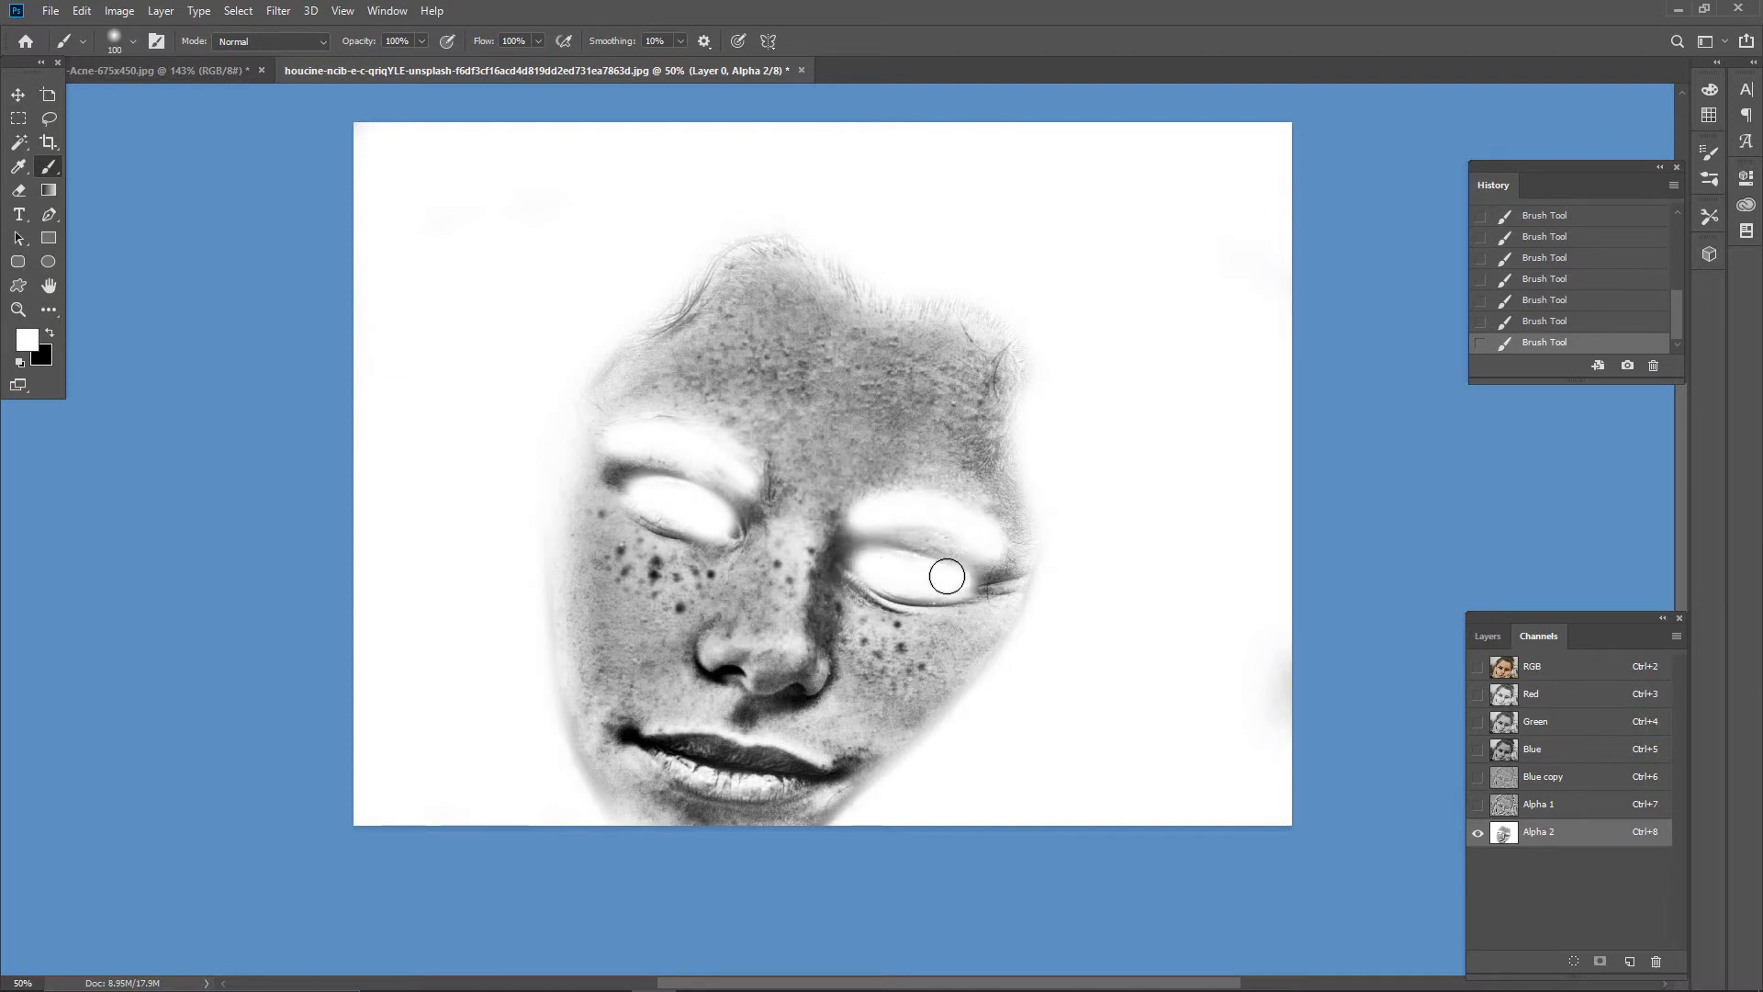
mouse_move(650, 746)
mouse_down()
mouse_move(815, 774)
mouse_move(643, 761)
mouse_up()
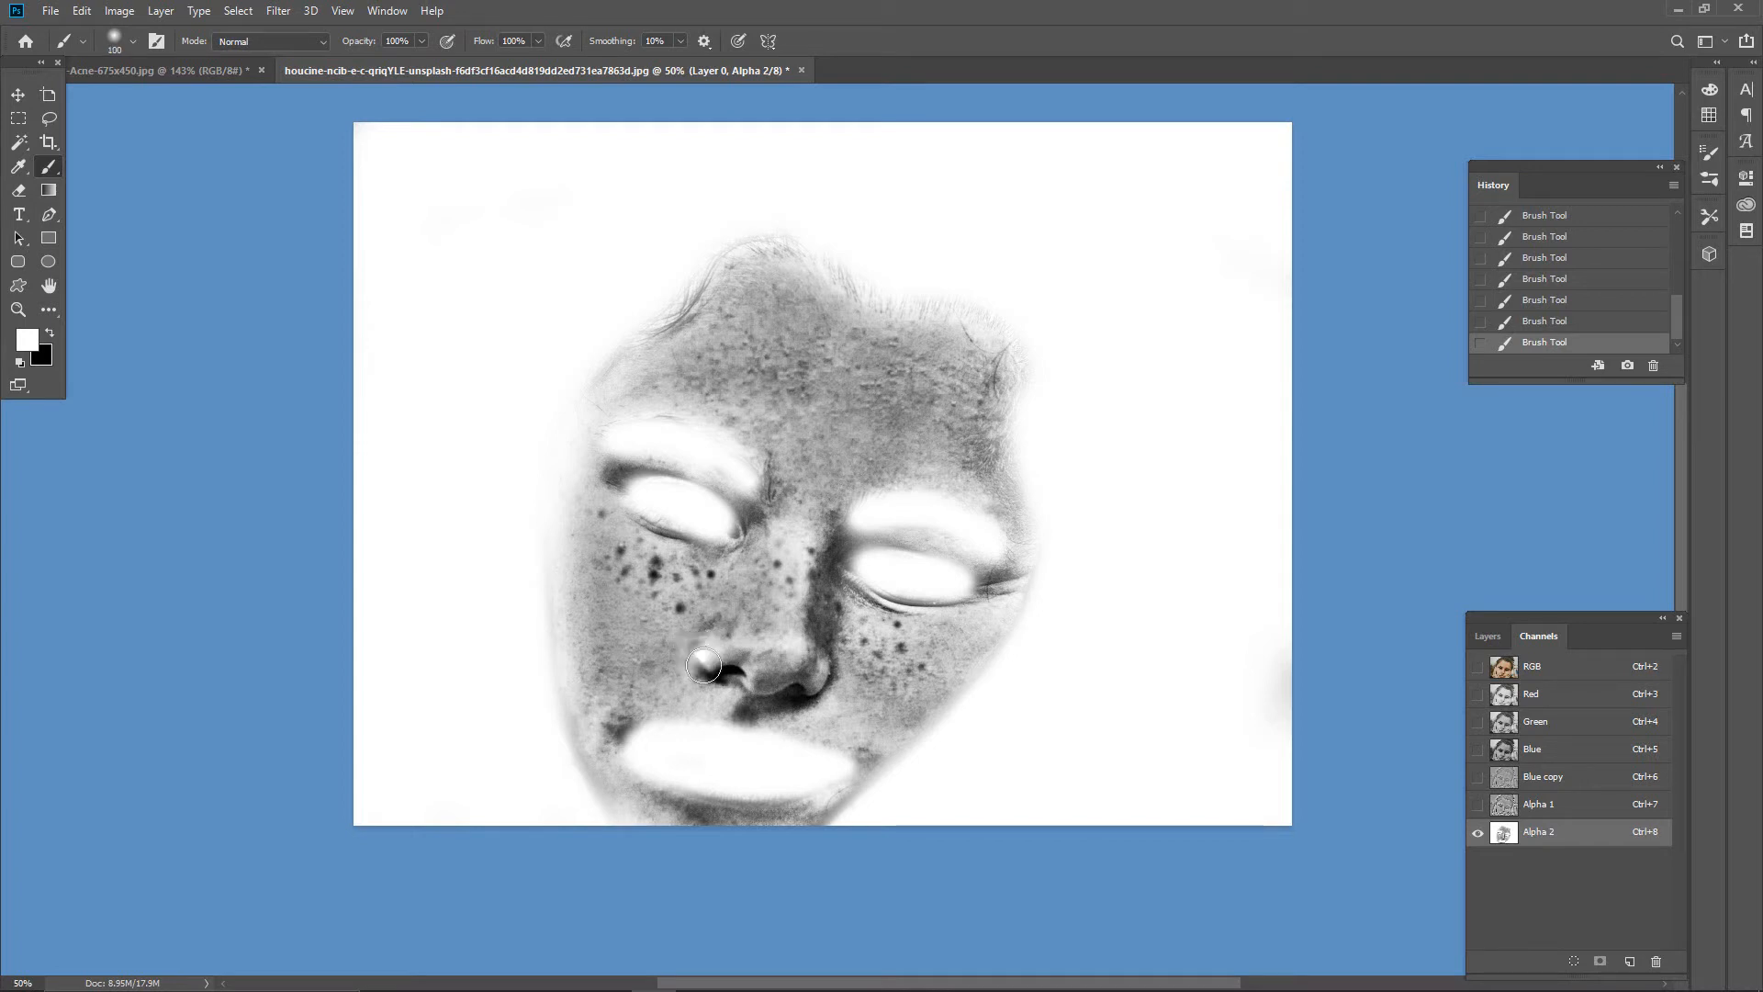
drag(704, 665, 860, 684)
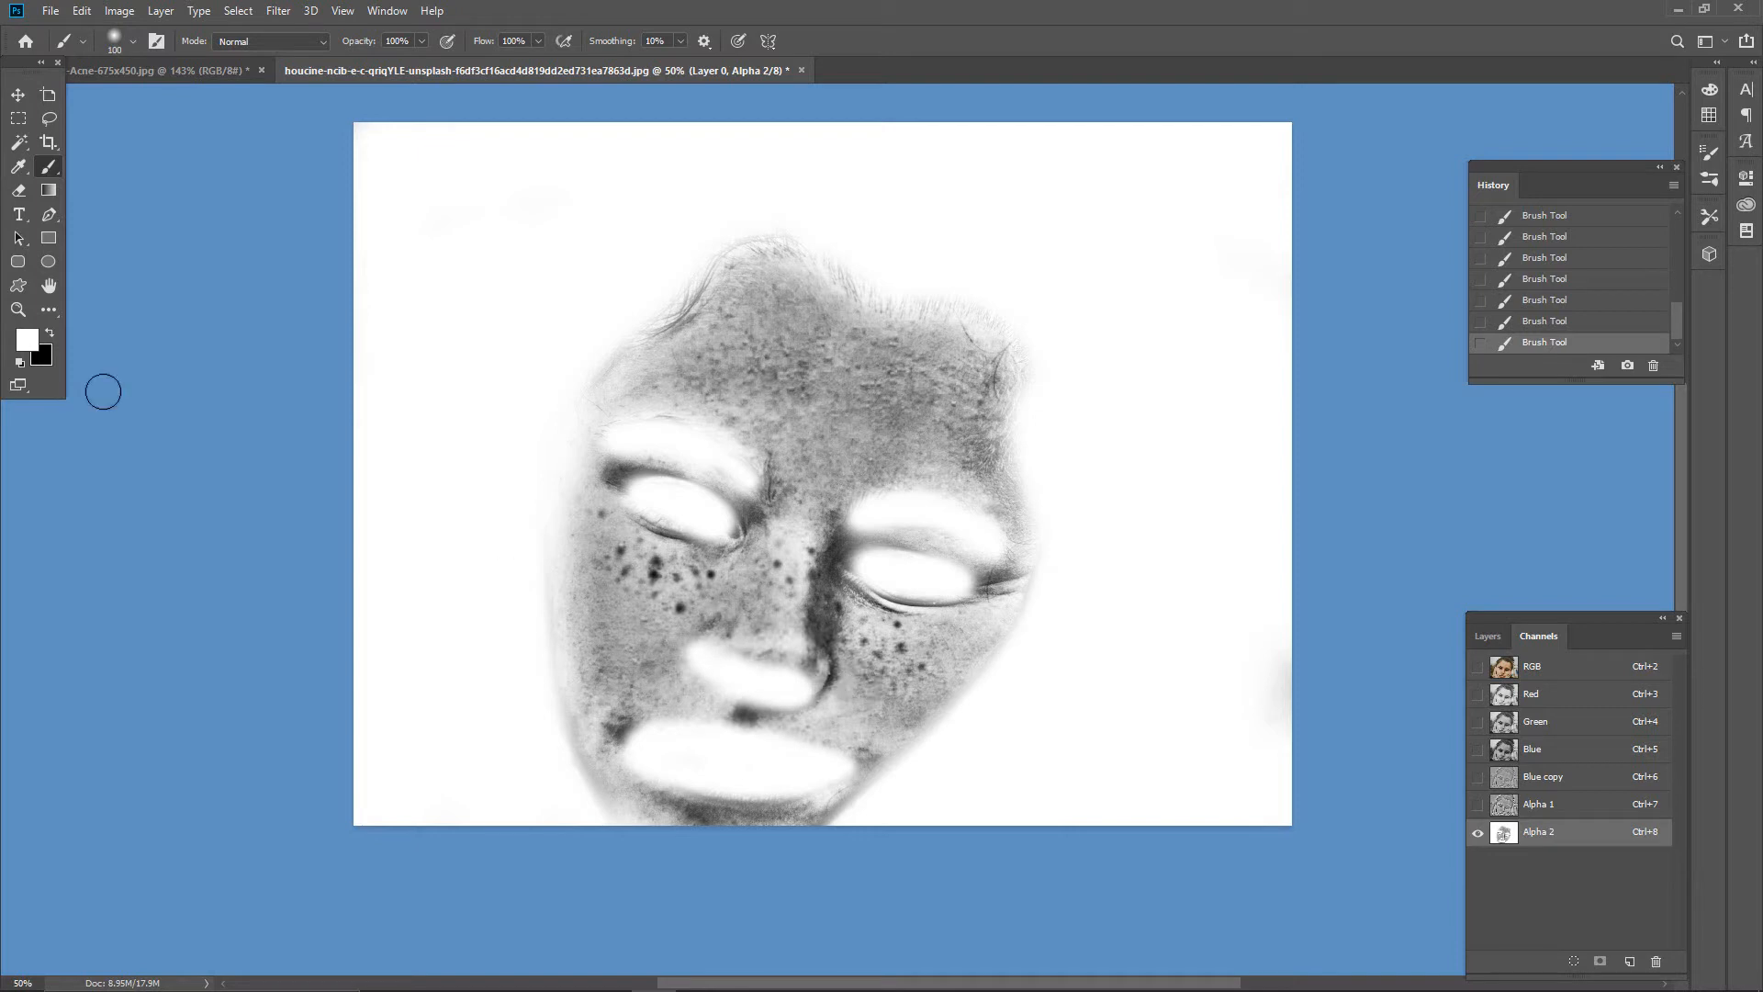
Step: Load the Alpha 2 channel as a selection and switch back to the RGB composite
click(18, 96)
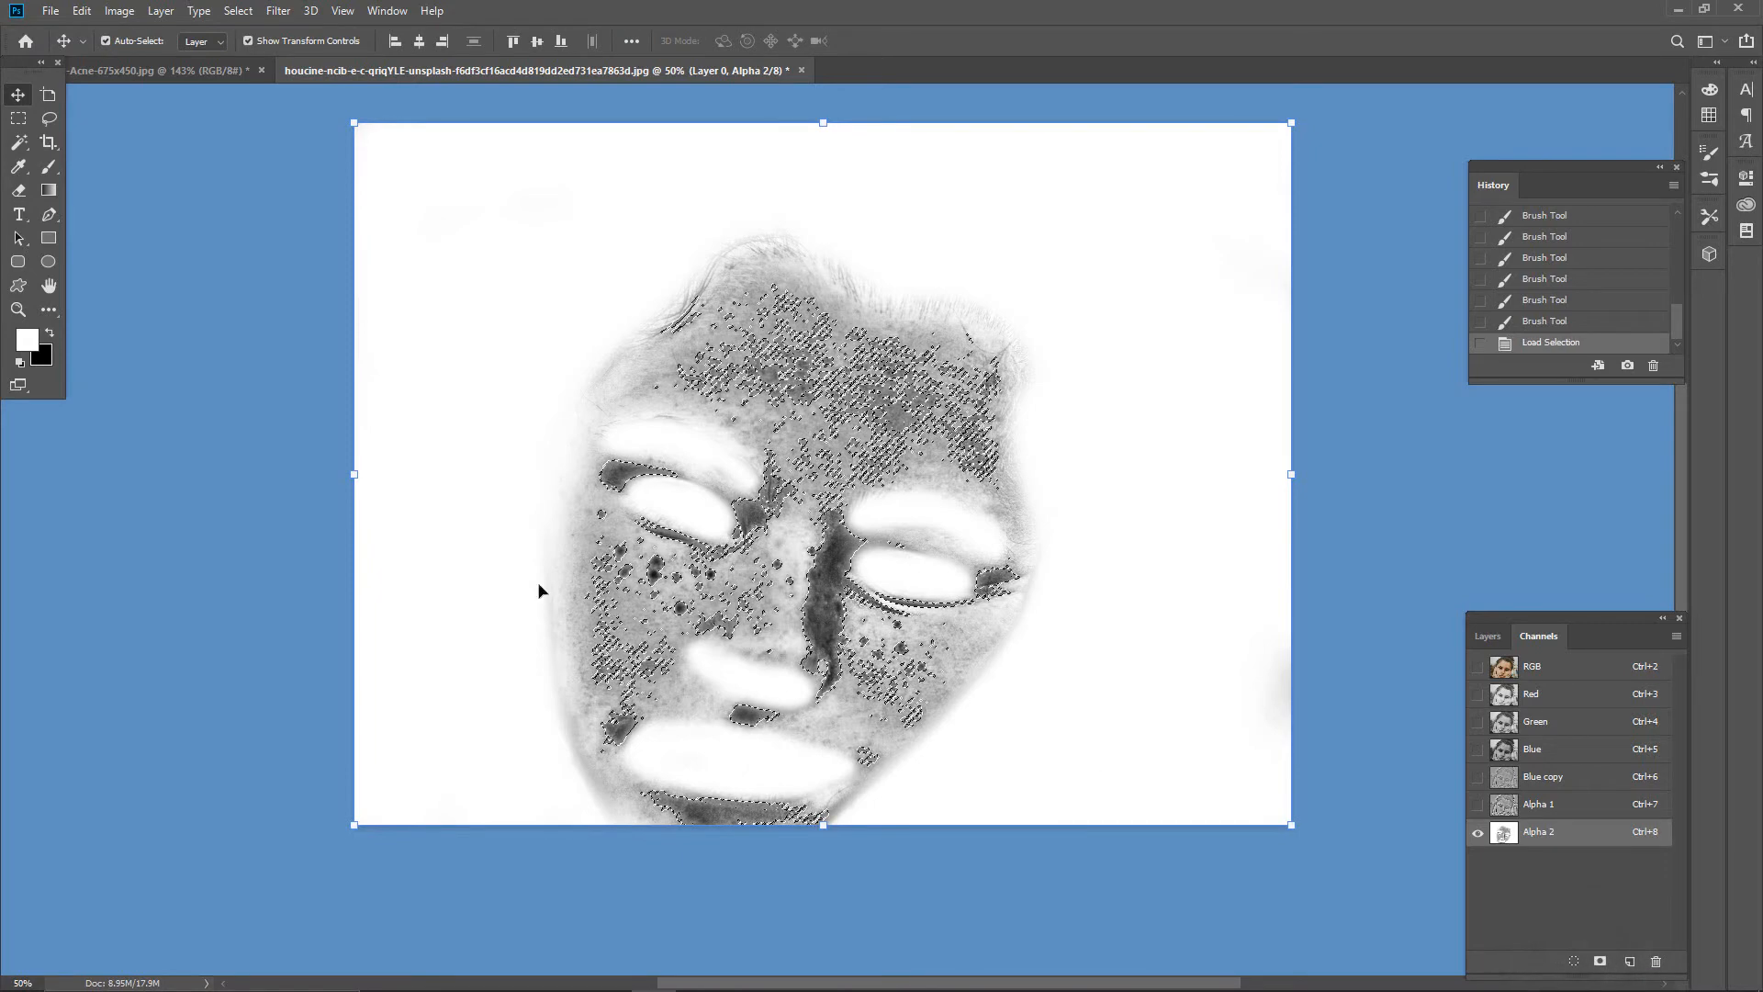
click(1555, 669)
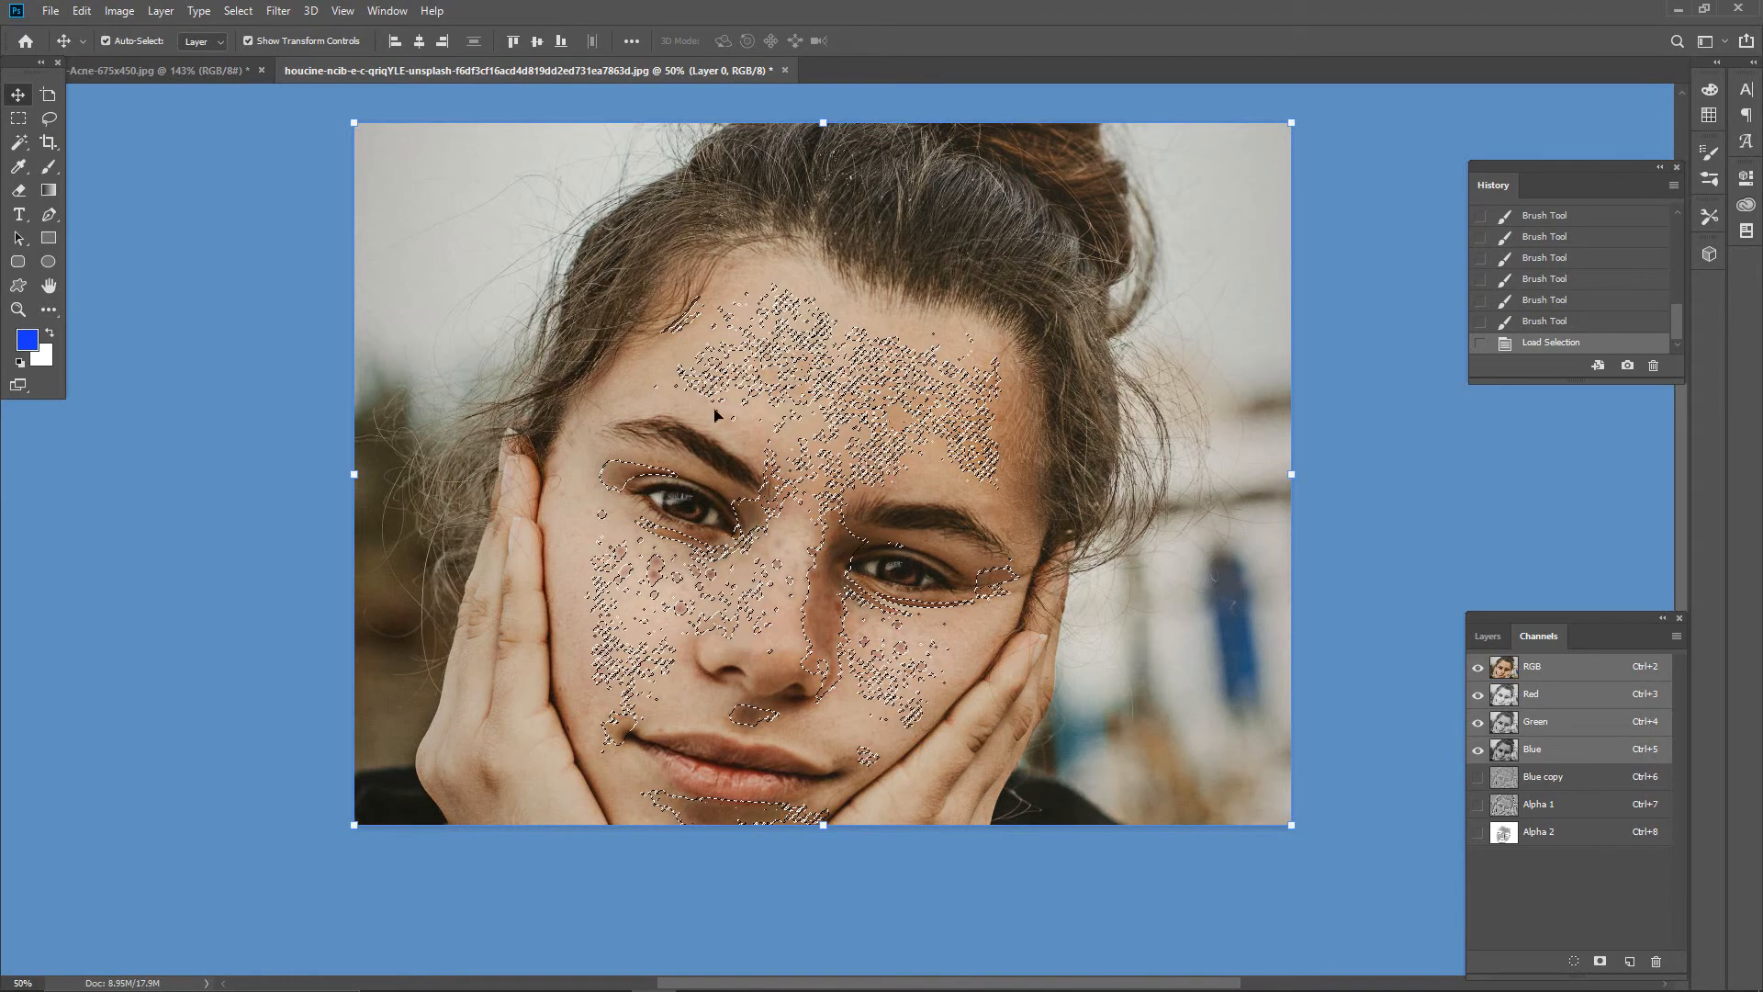
Step: Try inverting the loaded selection back and forth
key(ctrl+shift+i)
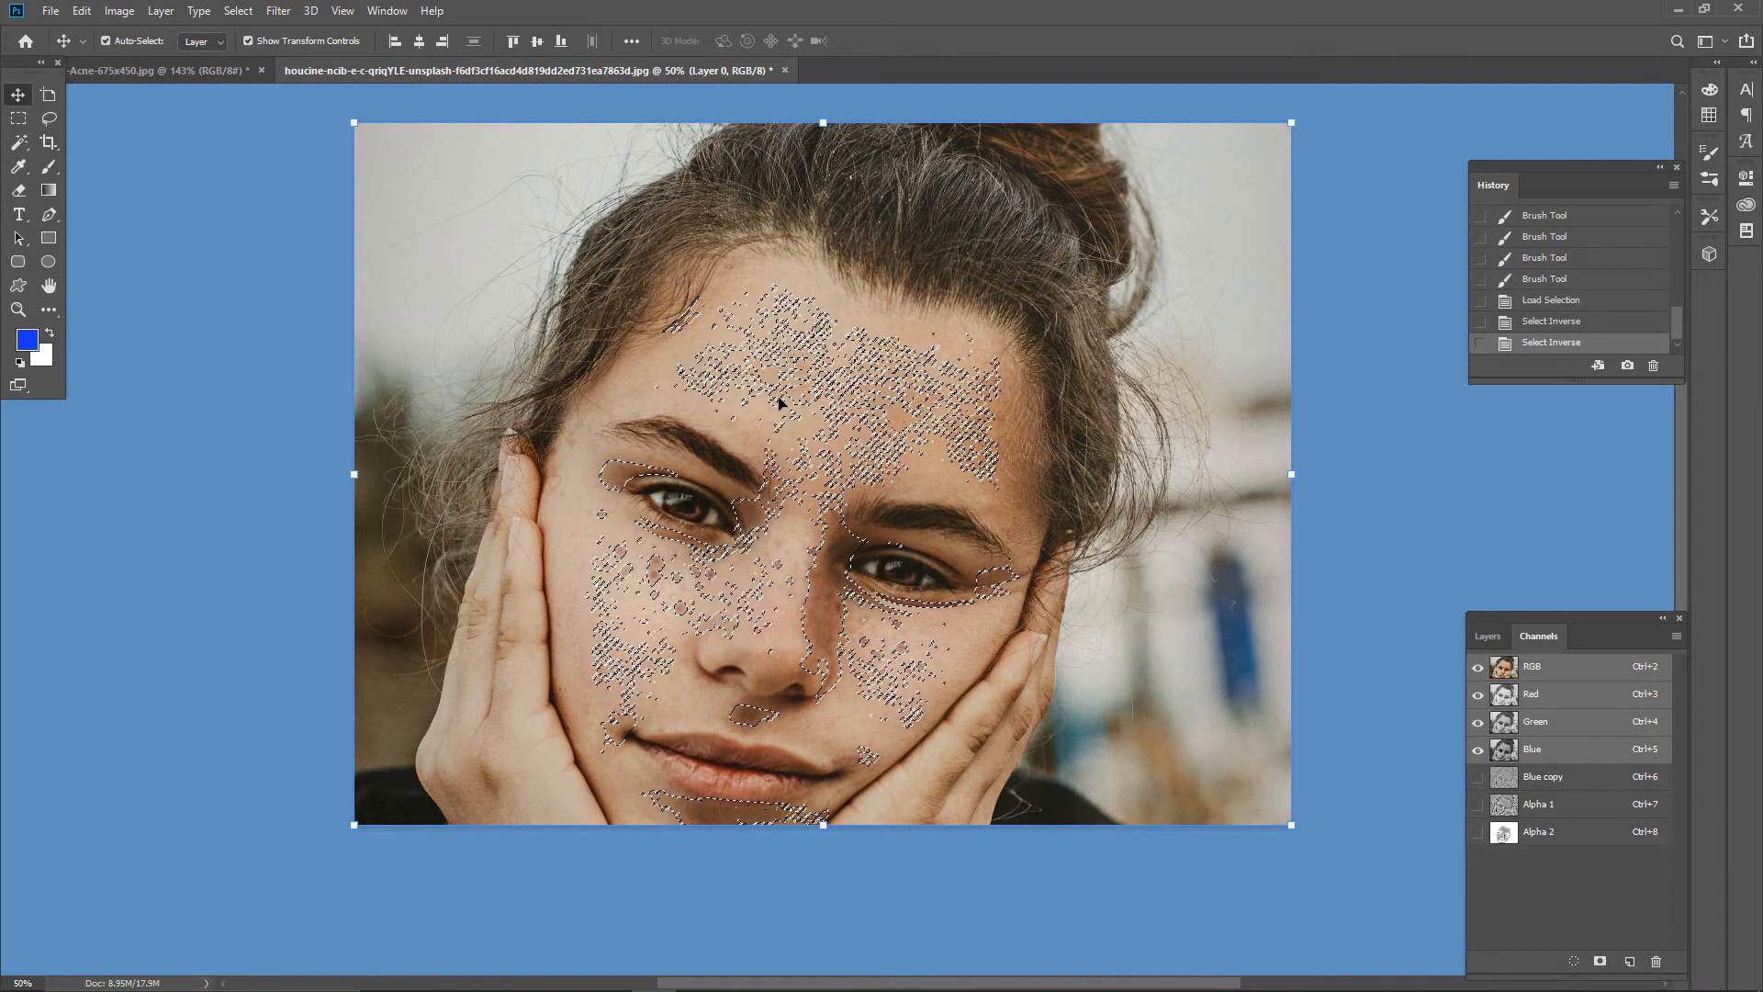
key(ctrl+shift+i)
click(241, 11)
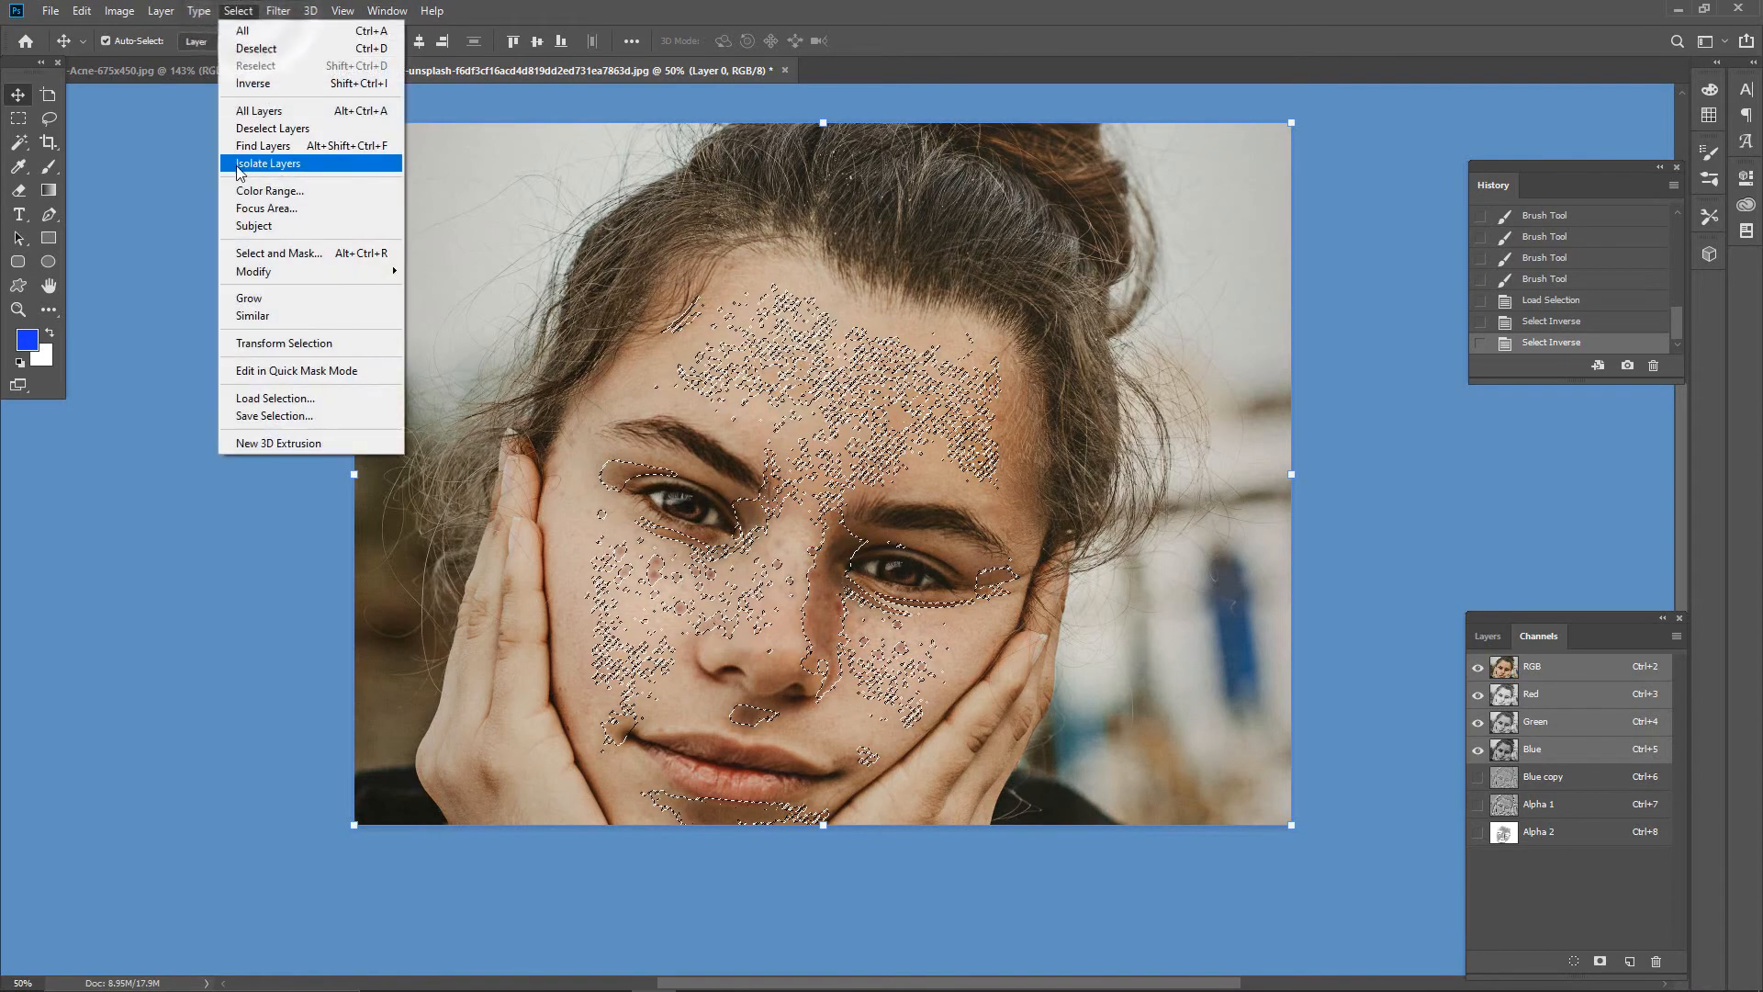
key(Right)
mouse_move(241, 16)
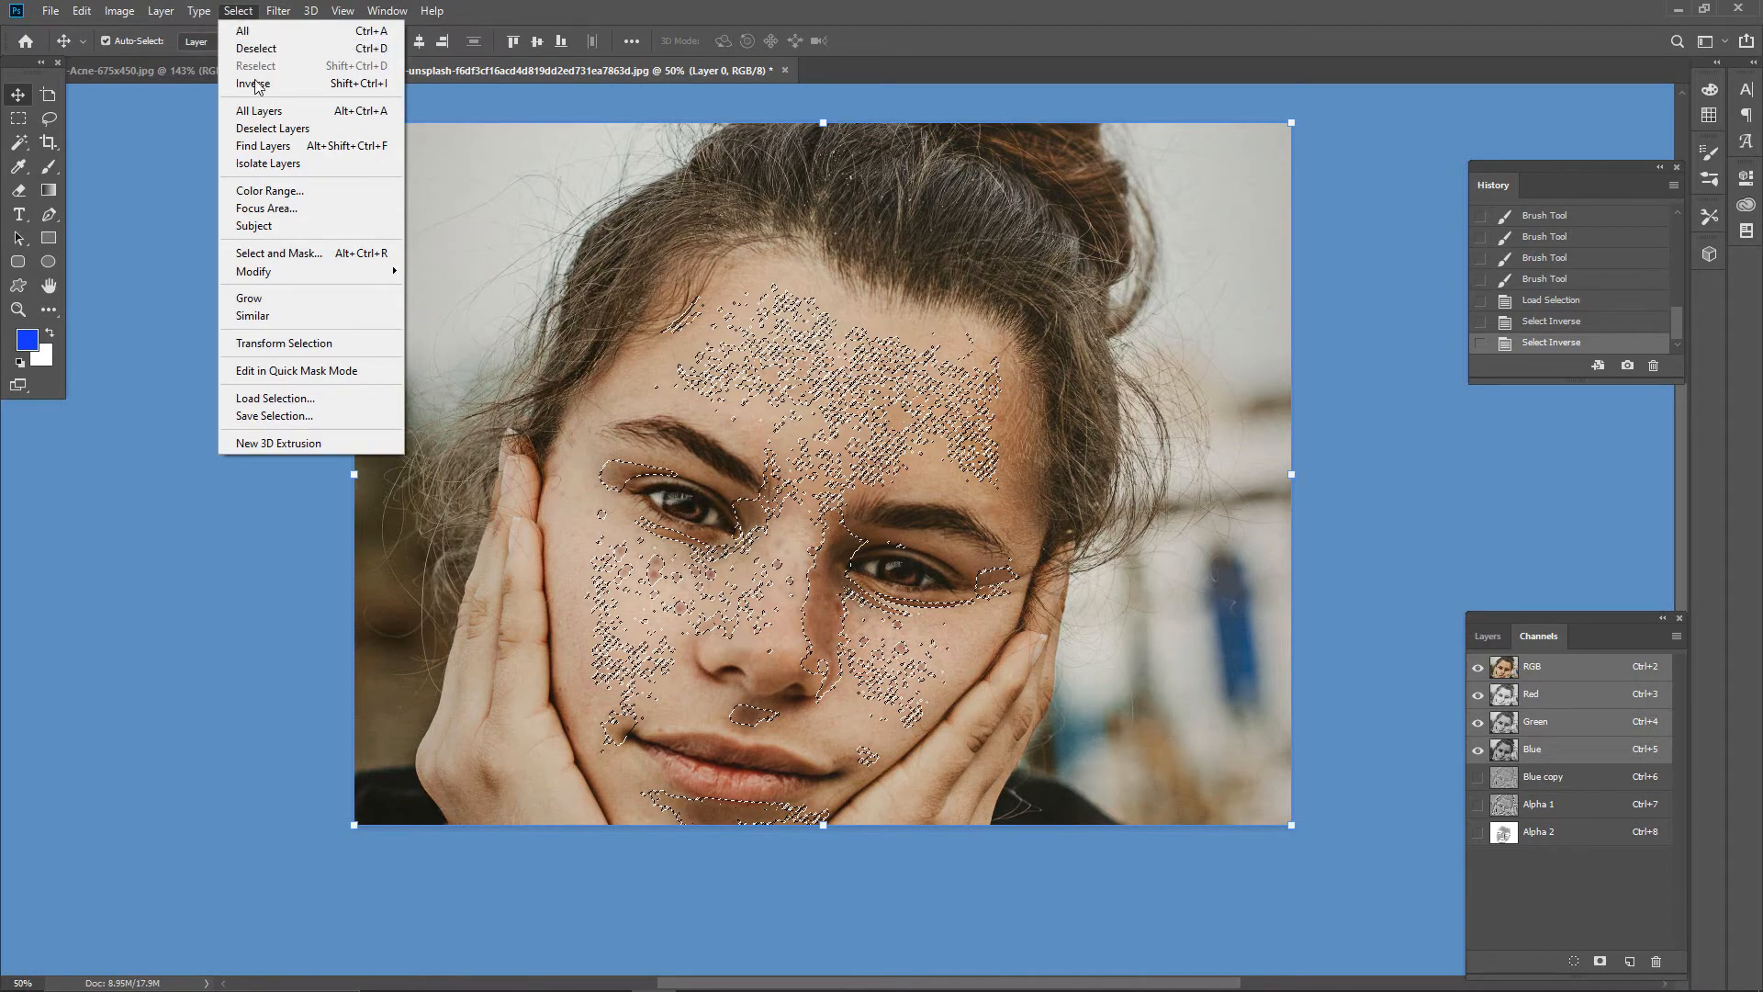
click(334, 88)
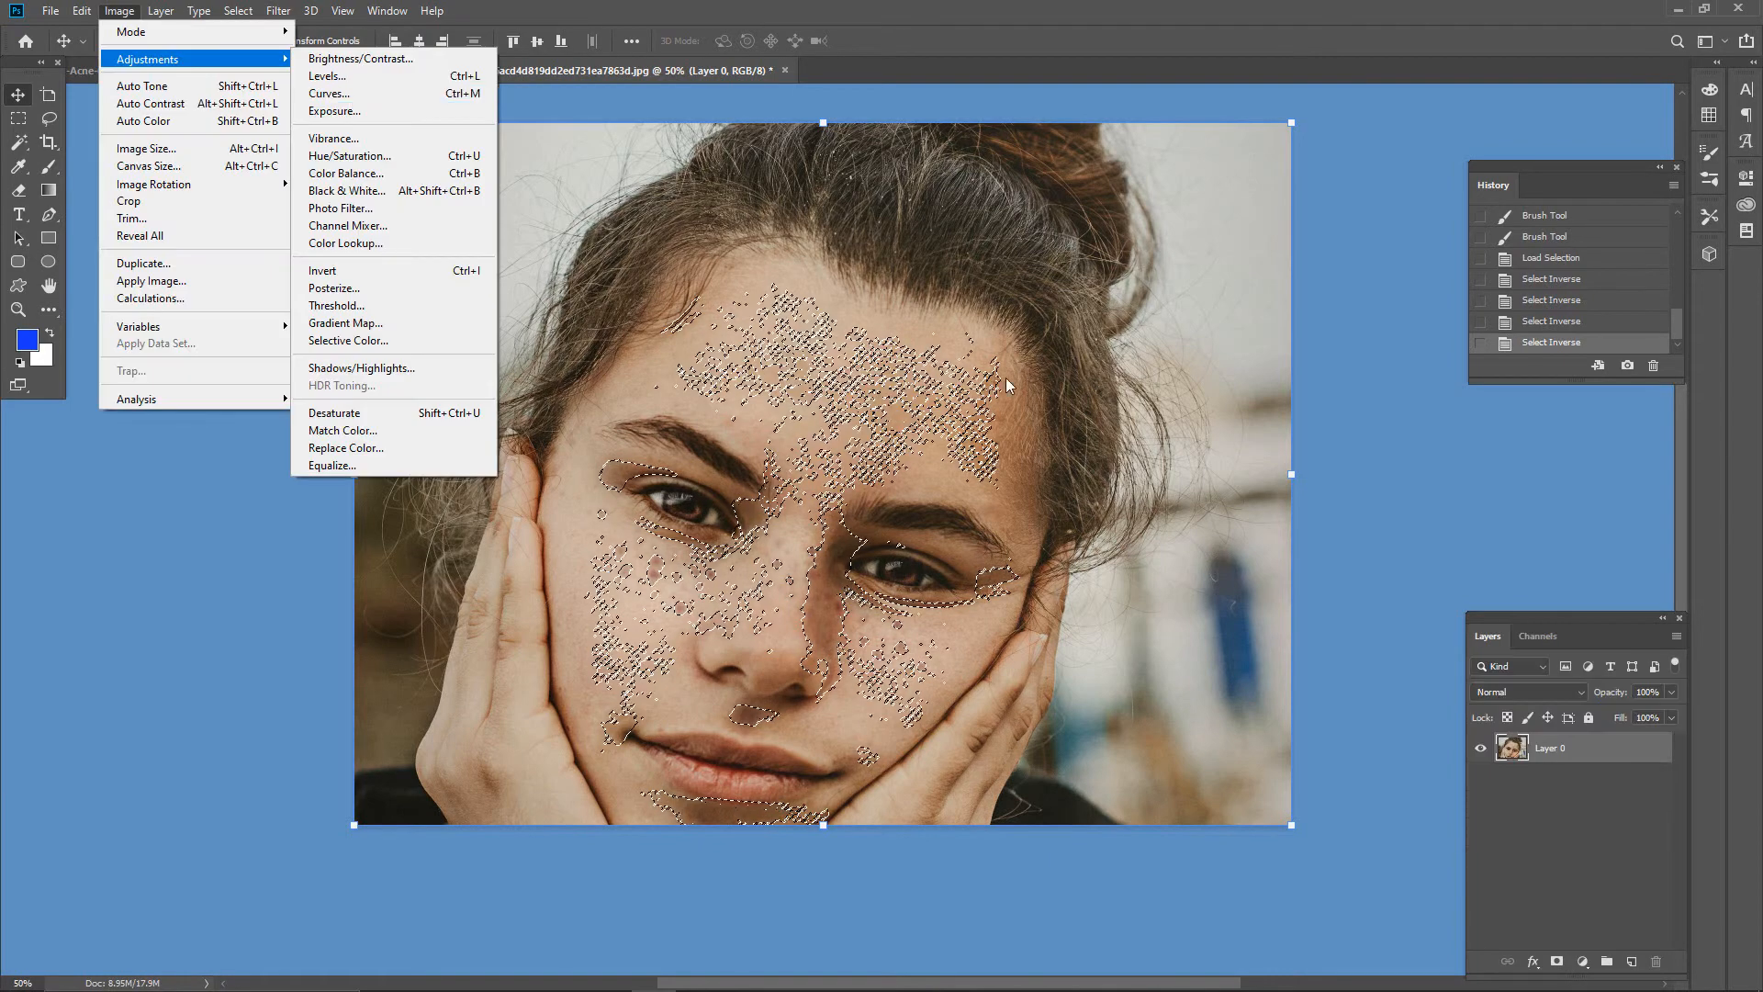
click(1007, 386)
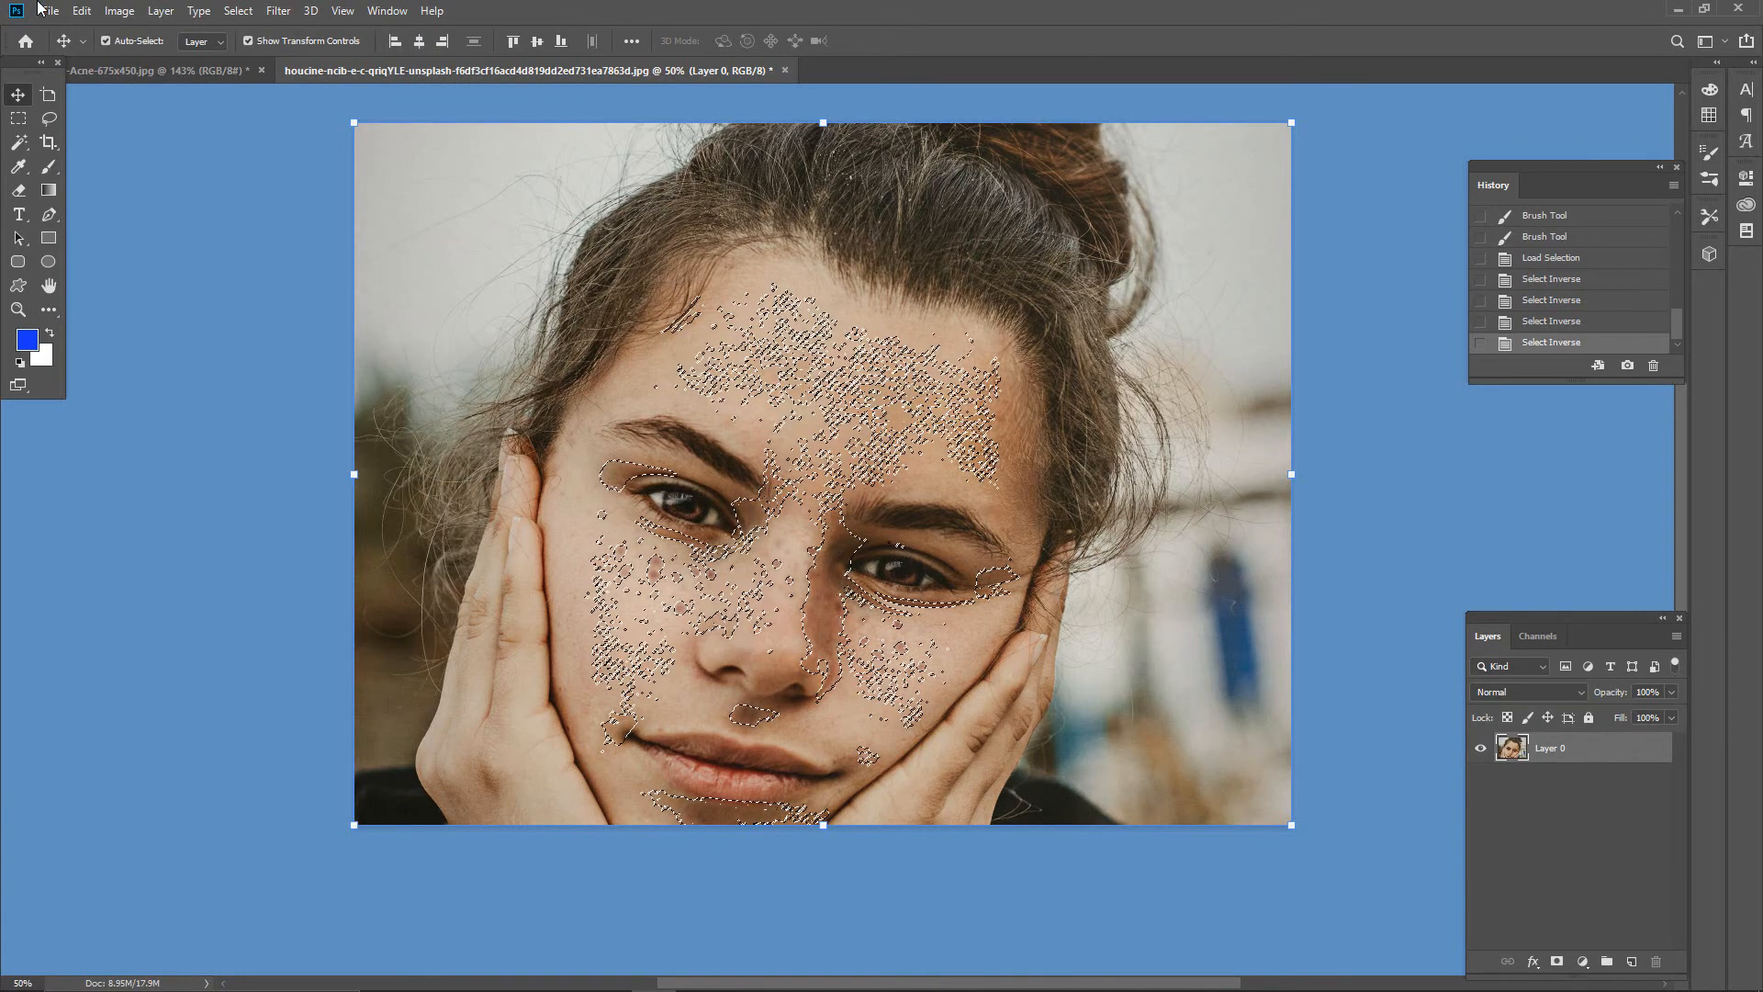
click(120, 11)
mouse_move(147, 59)
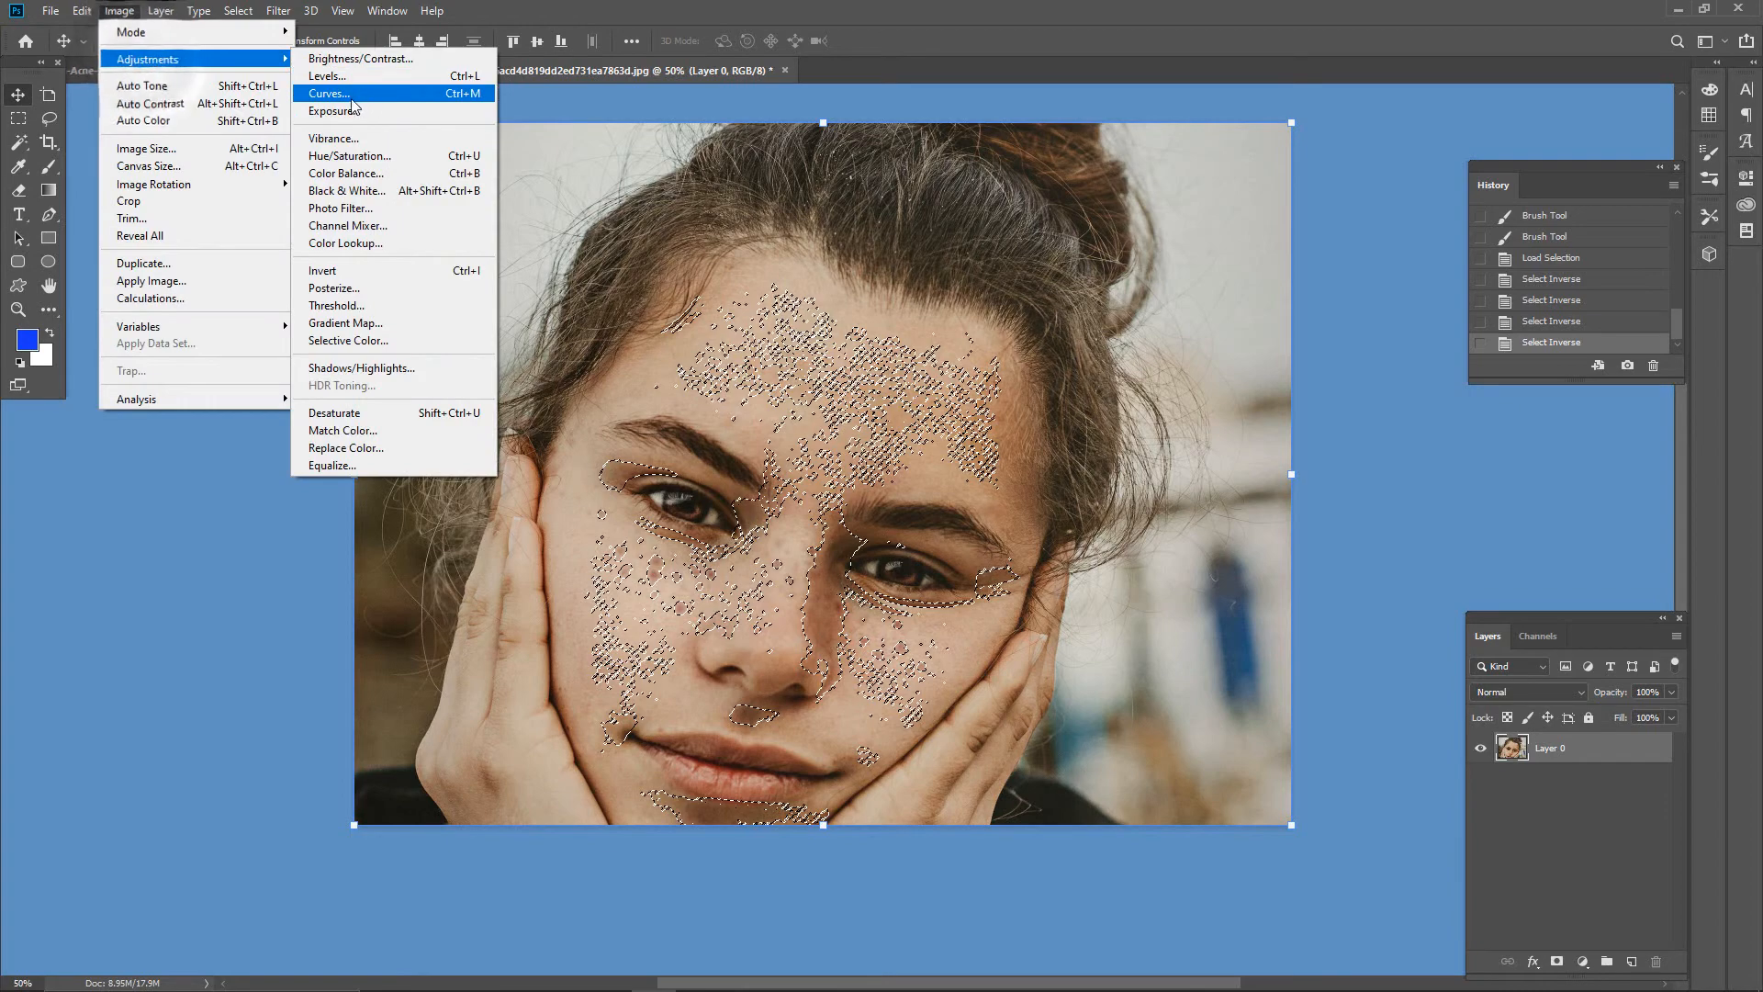
click(349, 94)
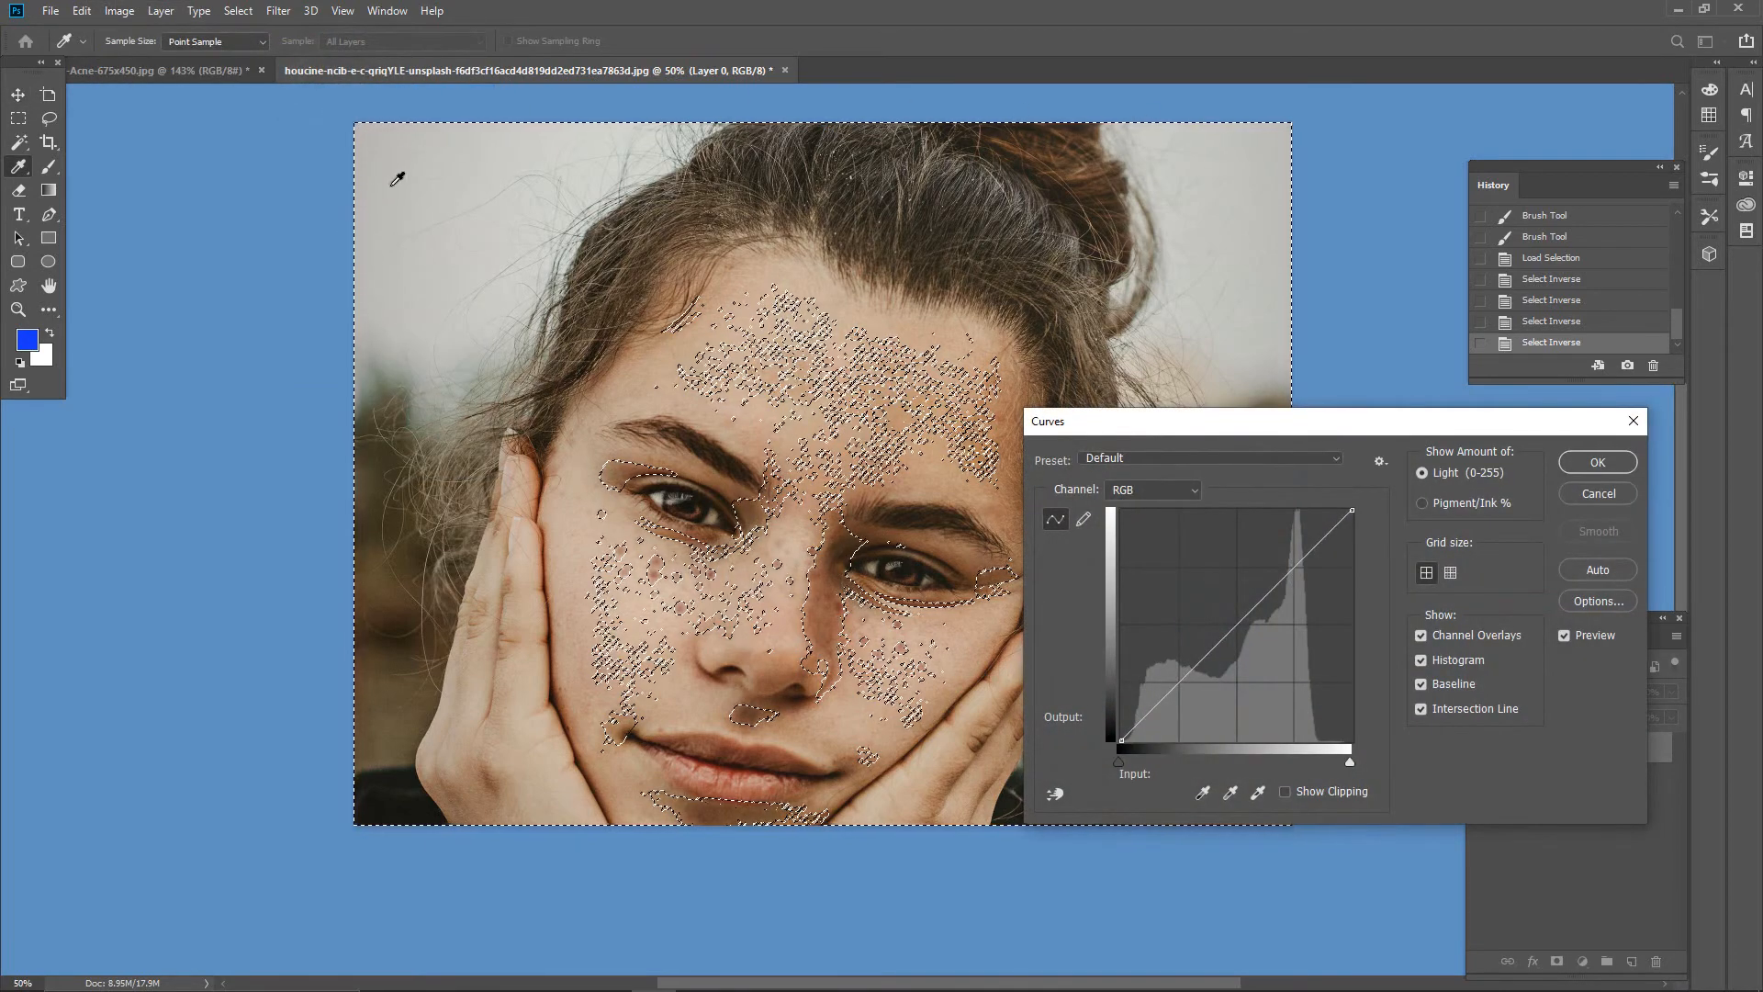
click(1599, 493)
Step: Invert the selection so that it covers the dark spots on the face
key(ctrl+shift+i)
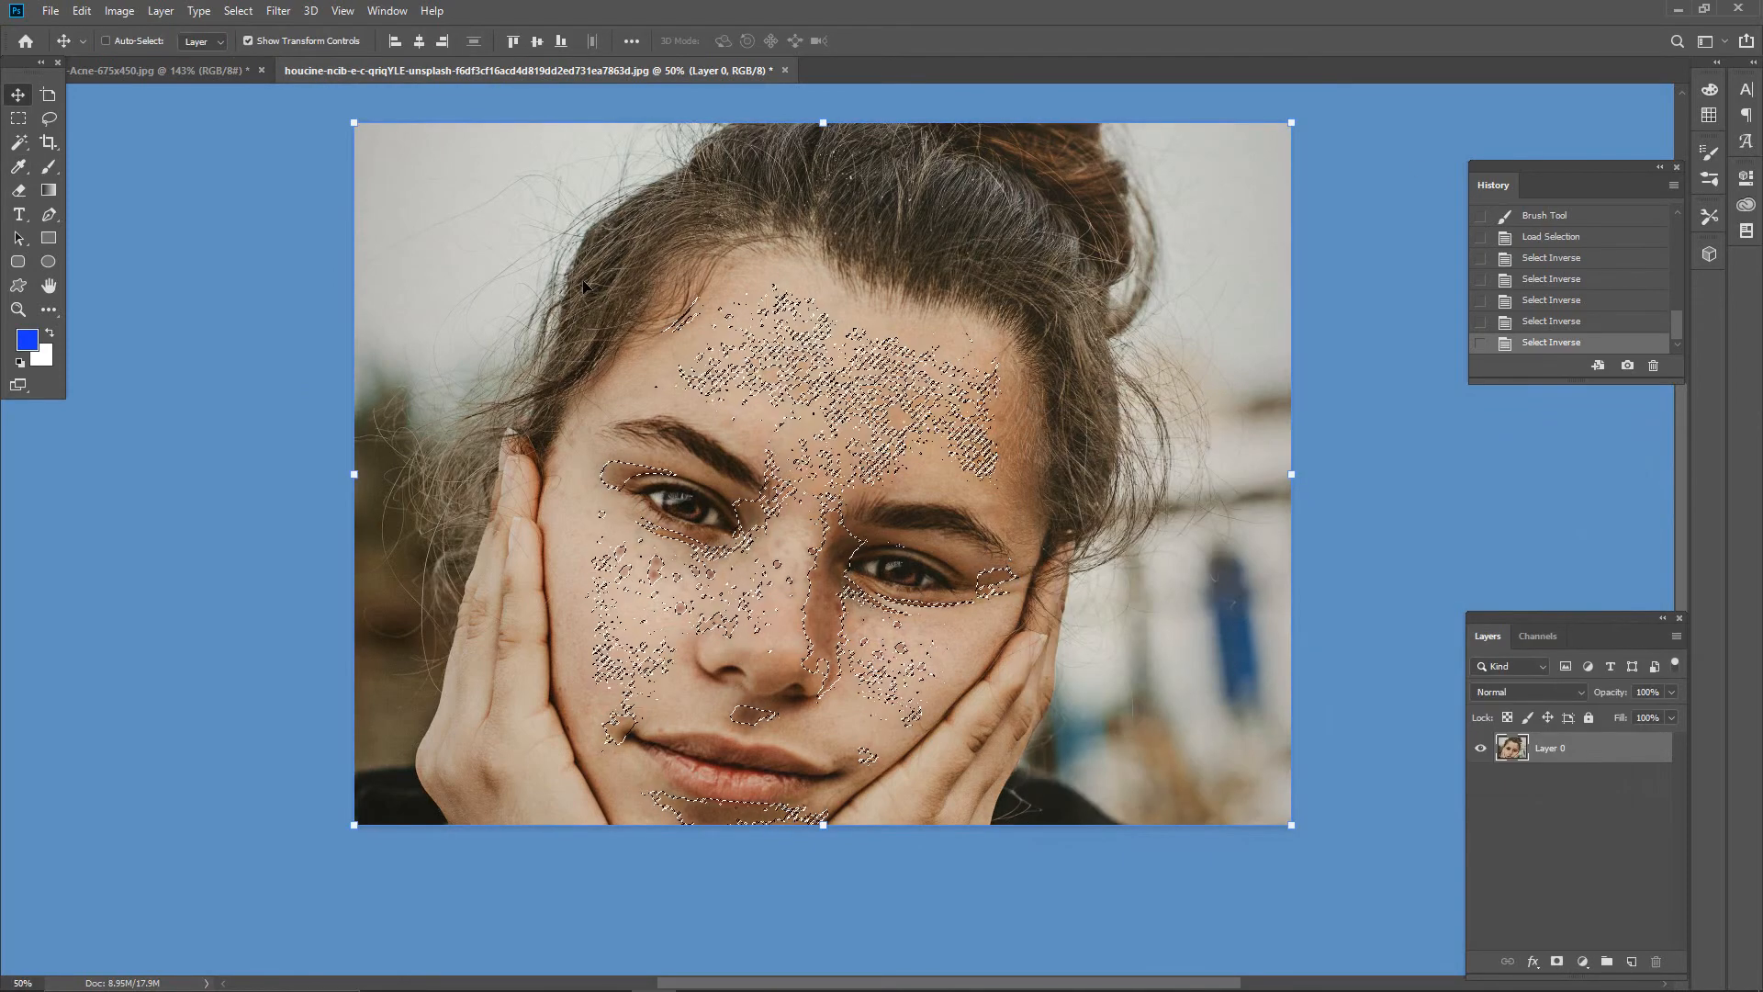
click(120, 11)
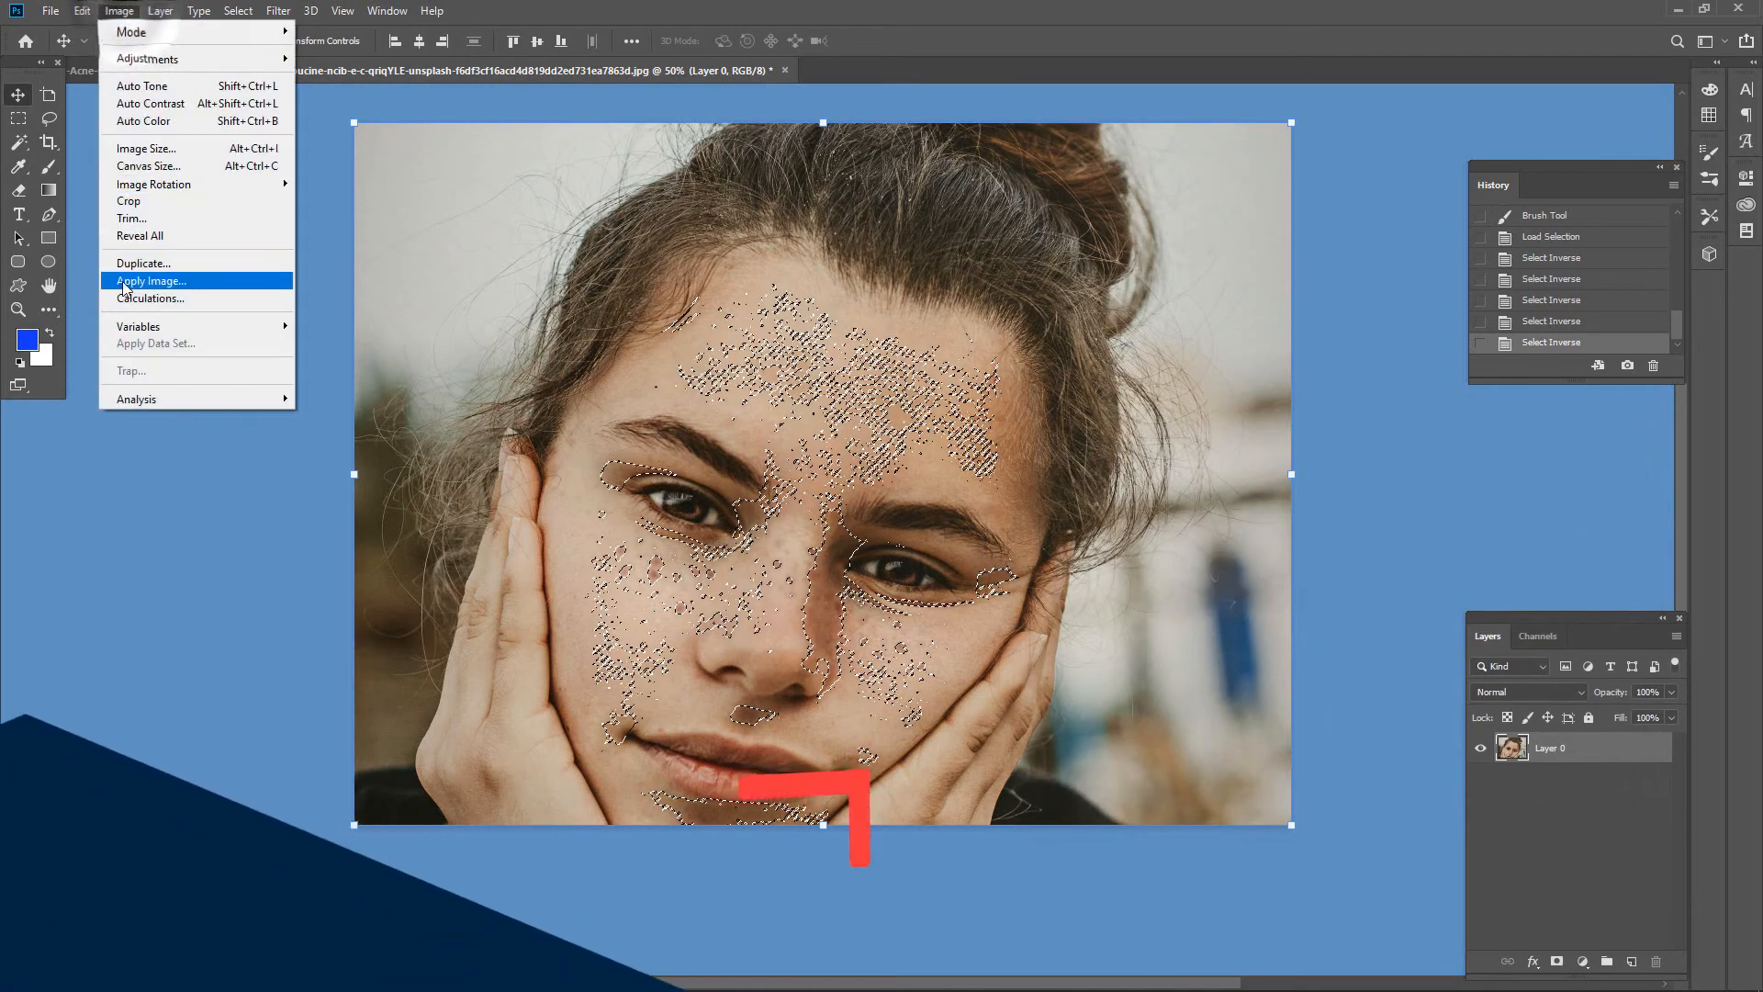
mouse_move(238, 11)
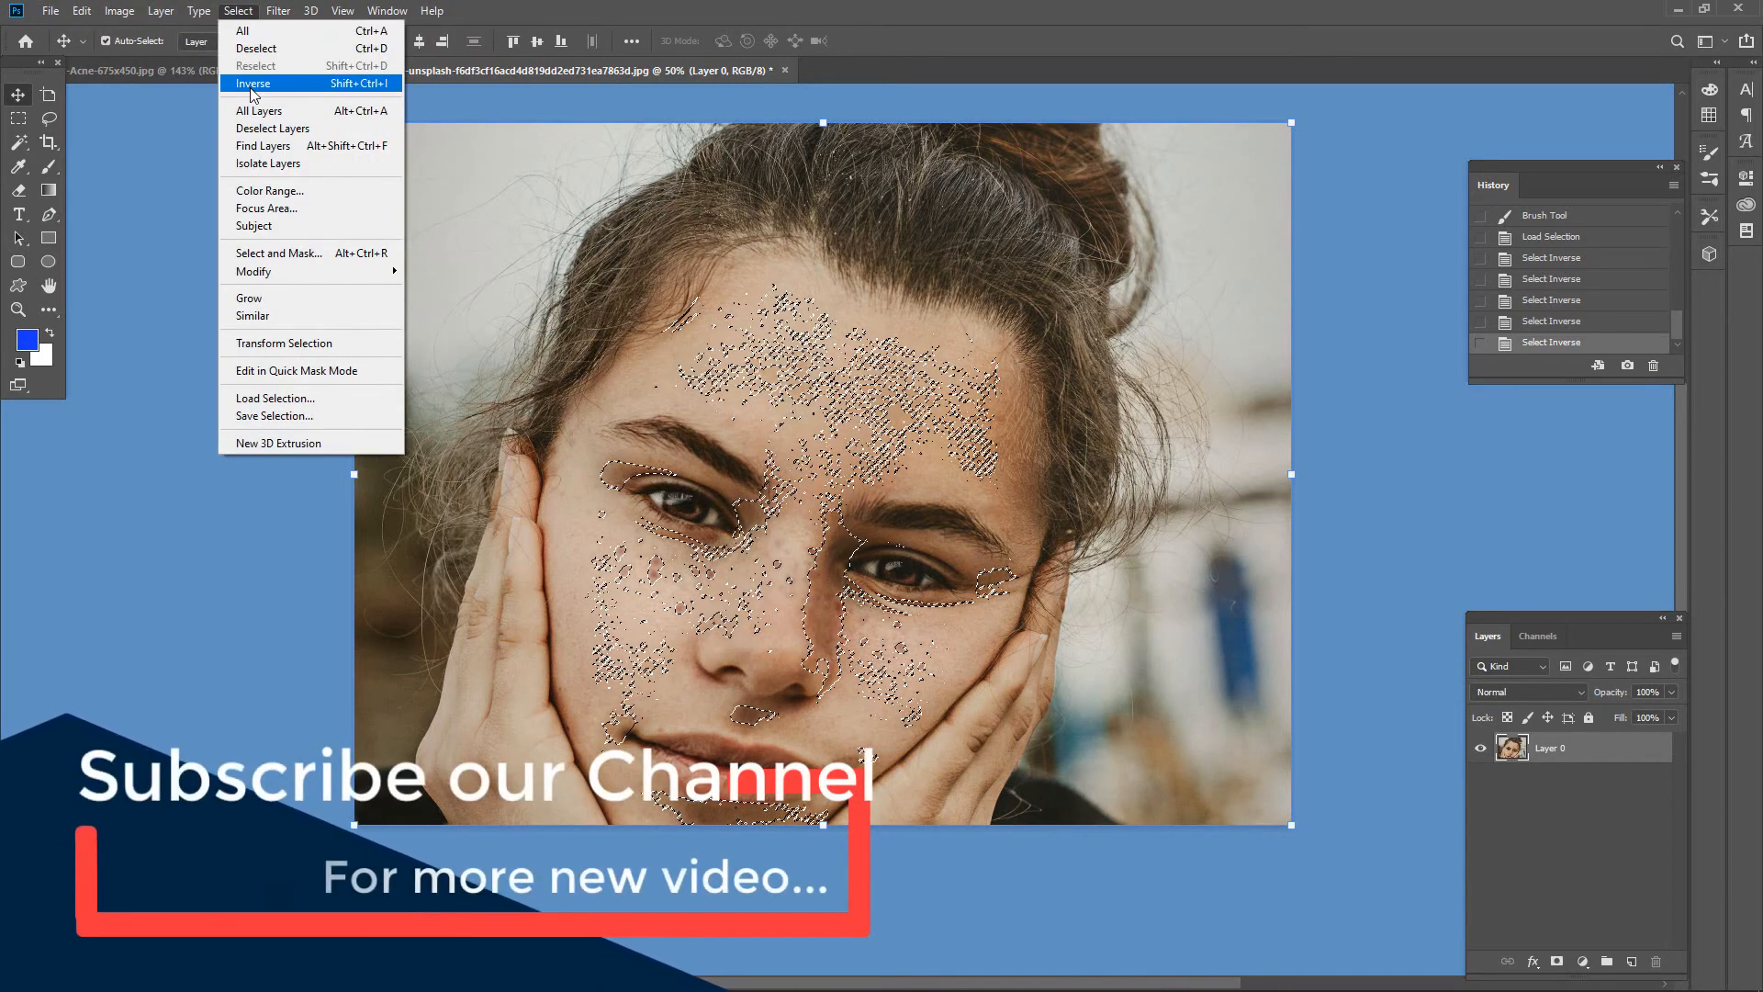
click(769, 366)
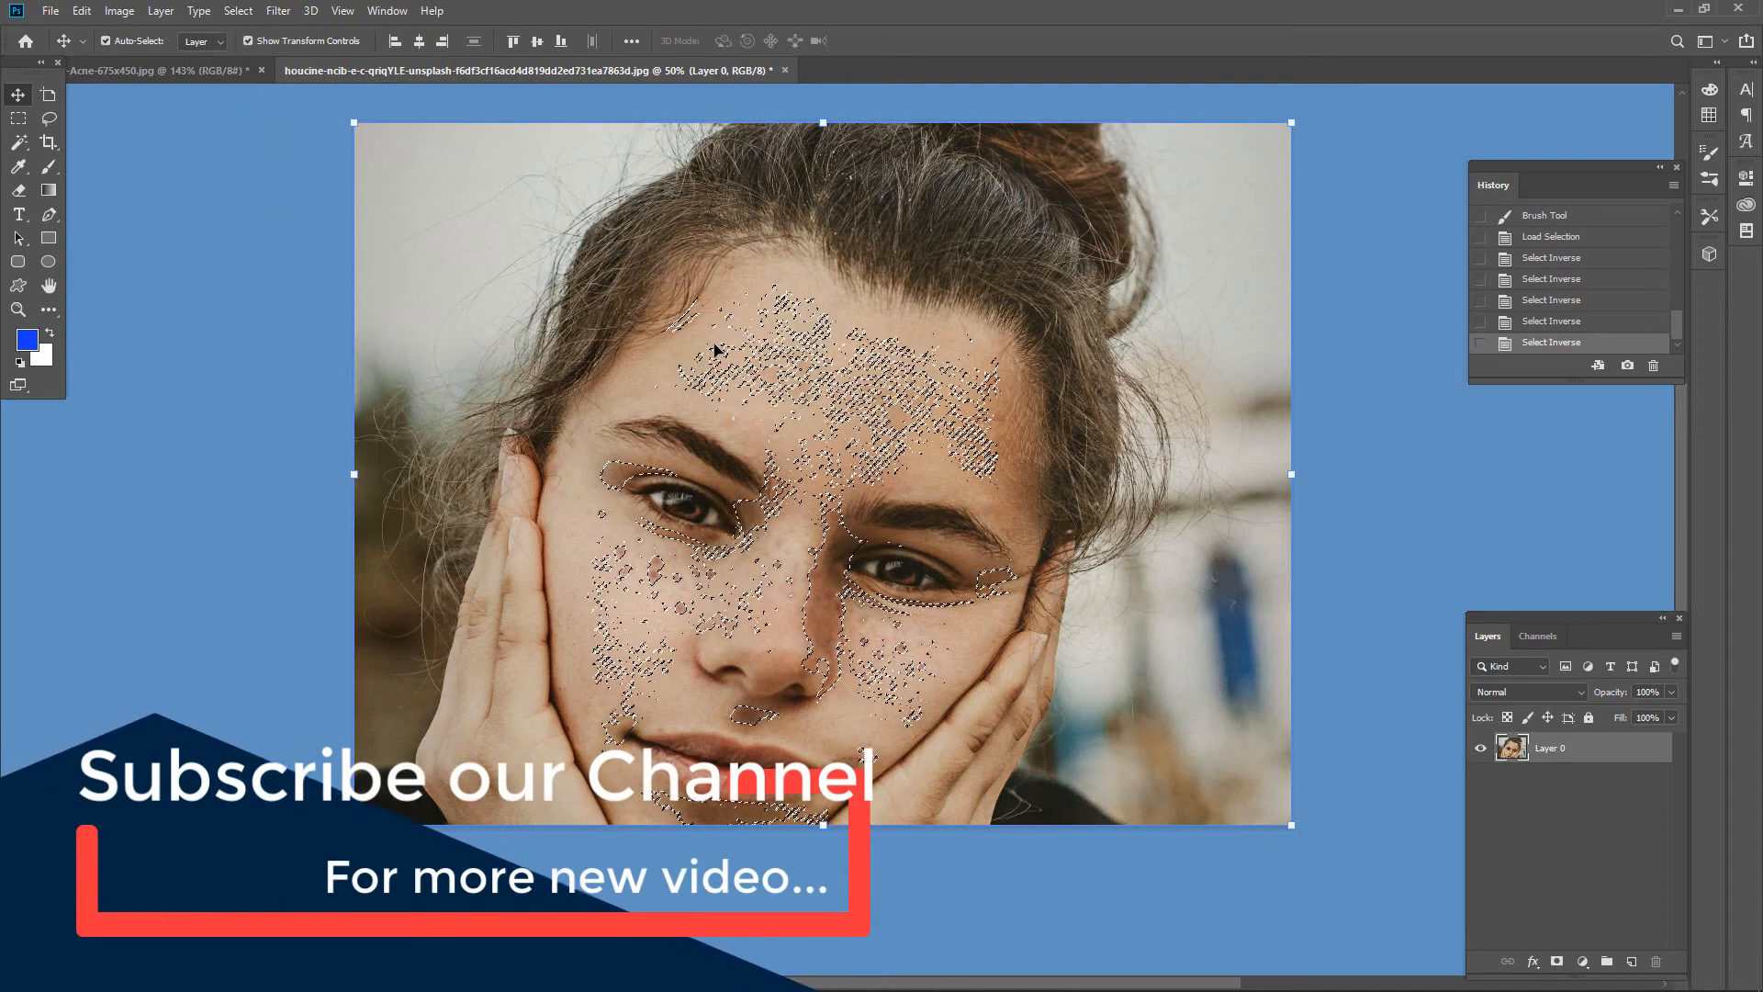
Step: Brighten the selected spots with Curves, using points at input 41, output 102 and input 97, output 177, and clear the selection
click(119, 11)
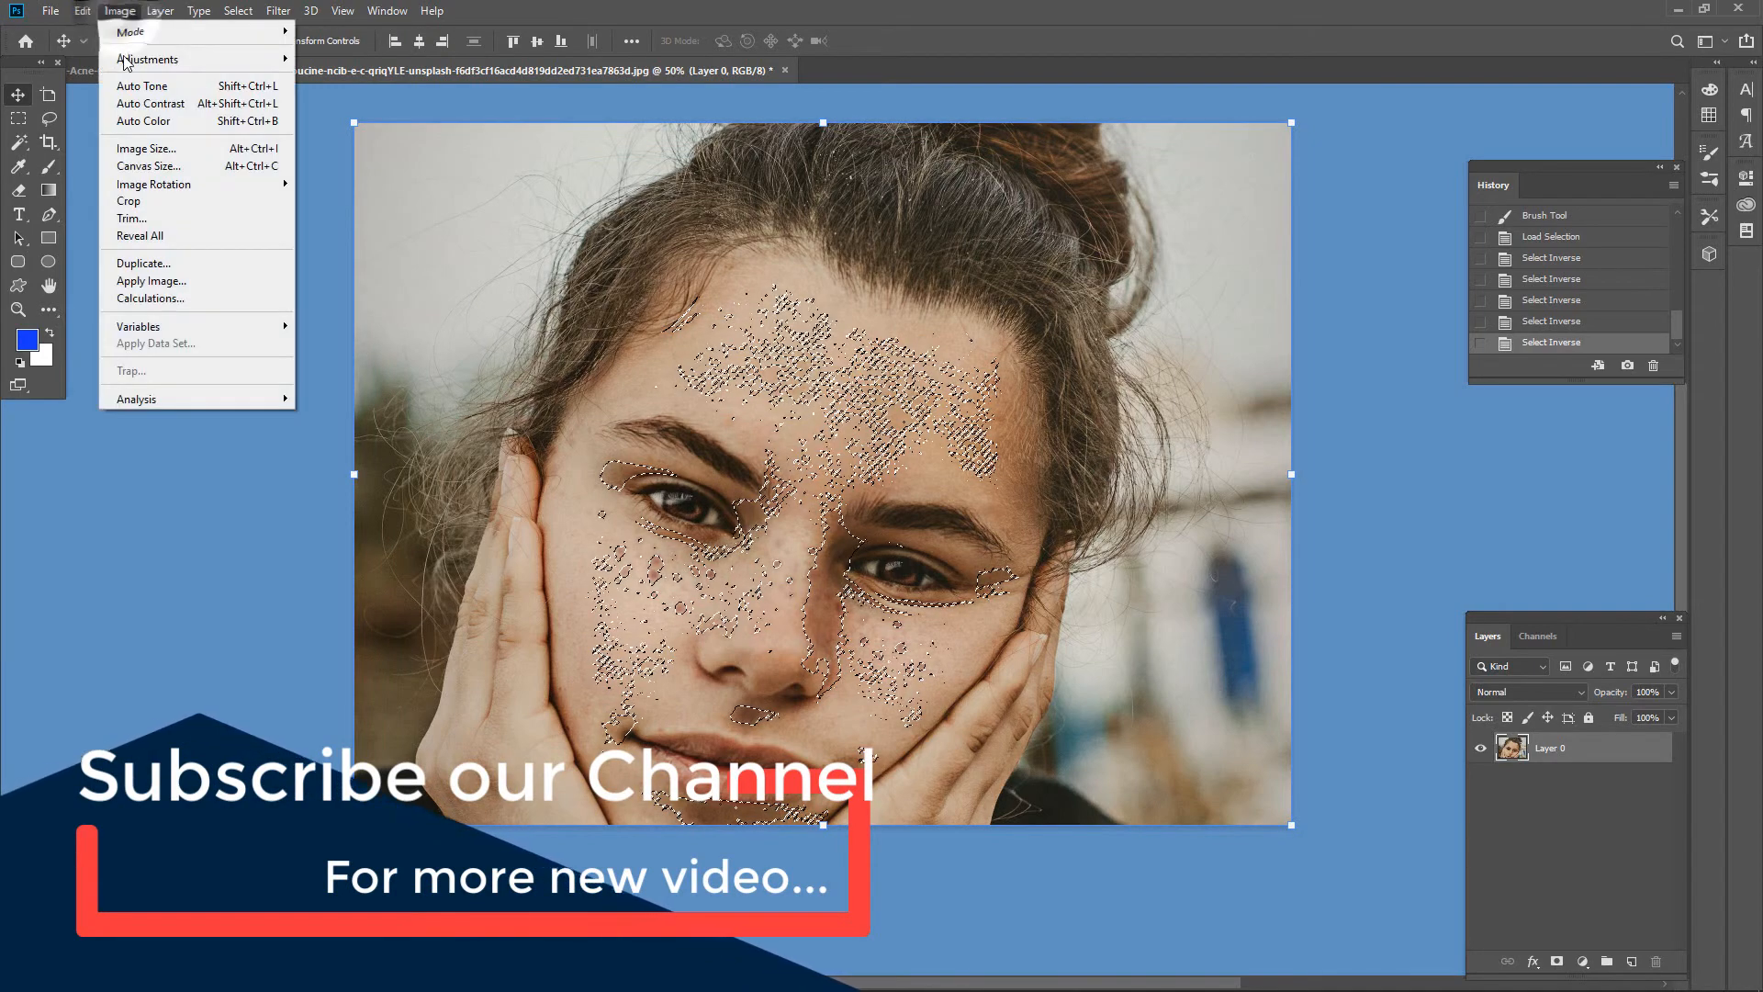
mouse_move(125, 65)
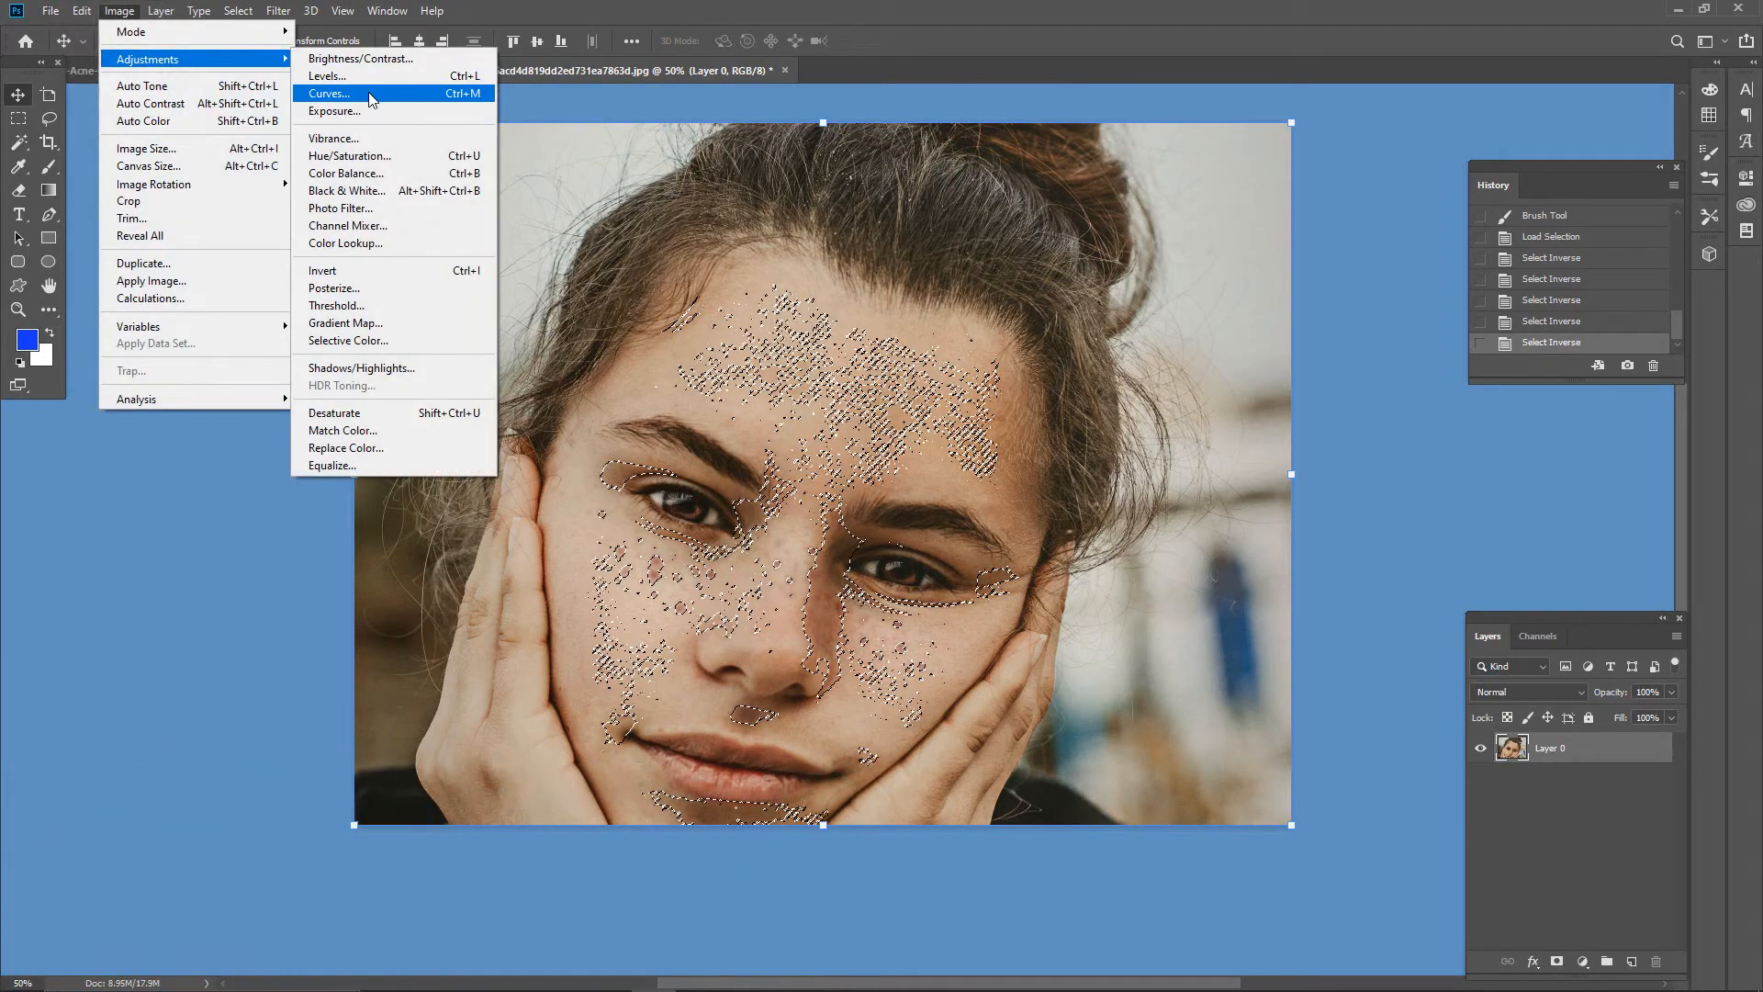
click(368, 94)
drag(1164, 422, 1319, 354)
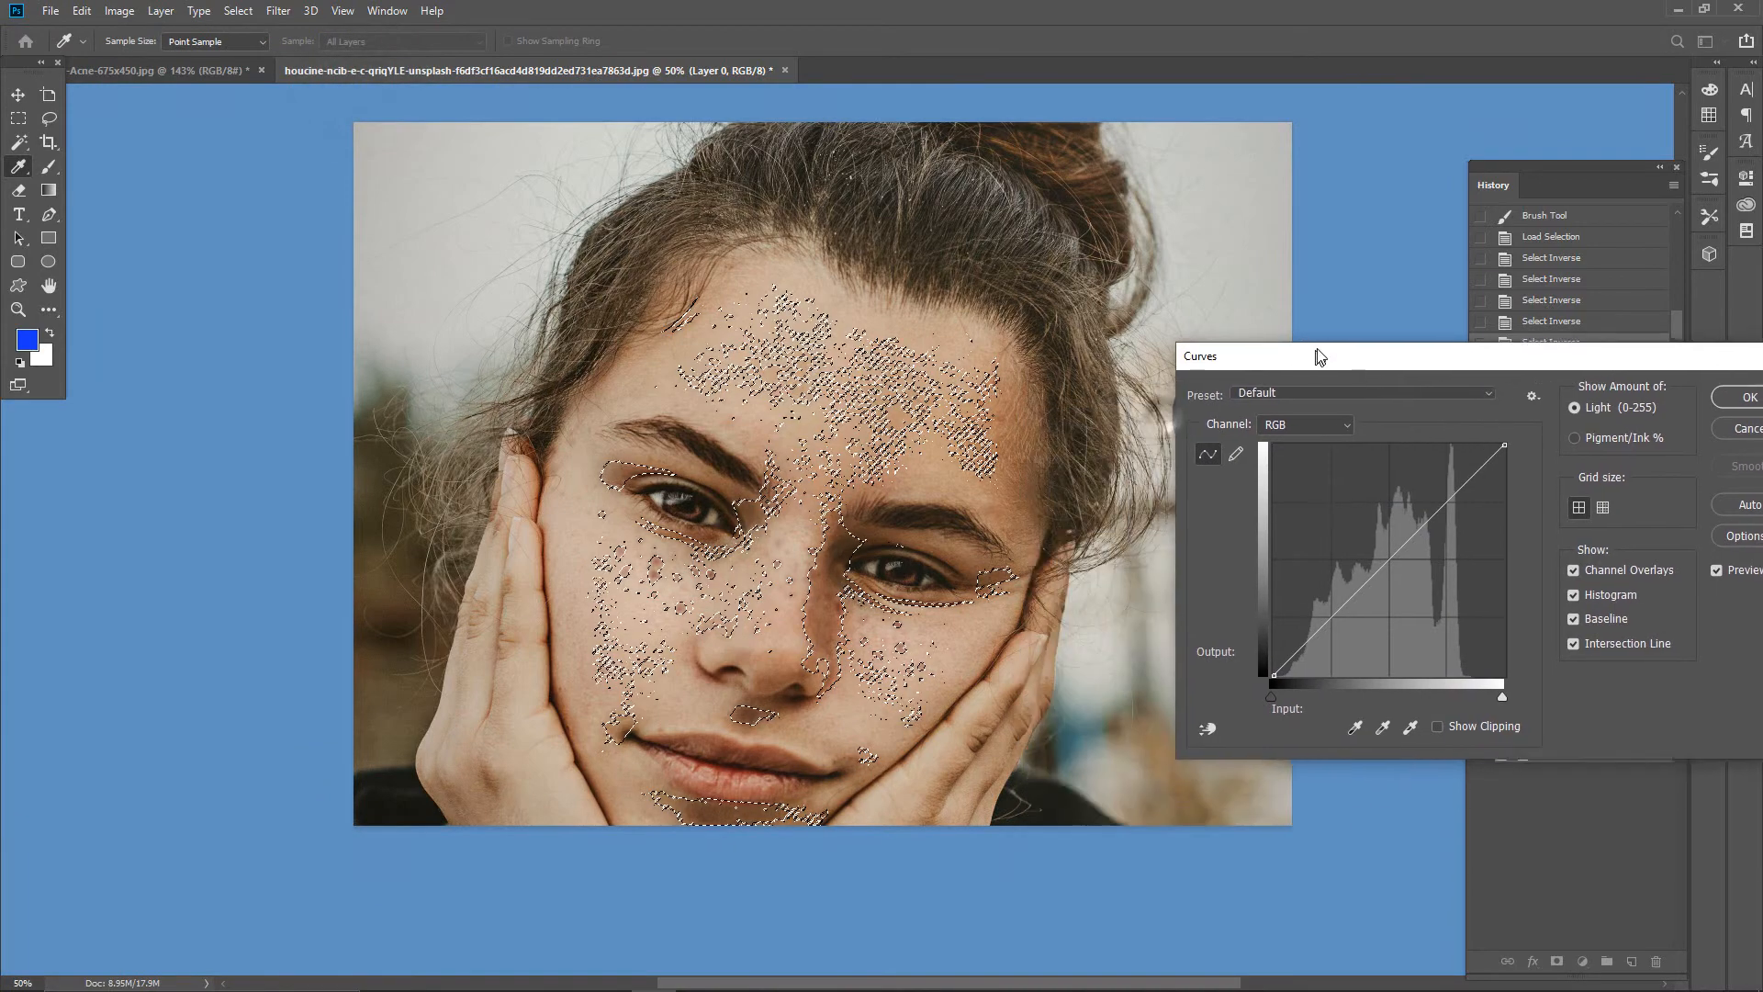
drag(1385, 566, 1382, 538)
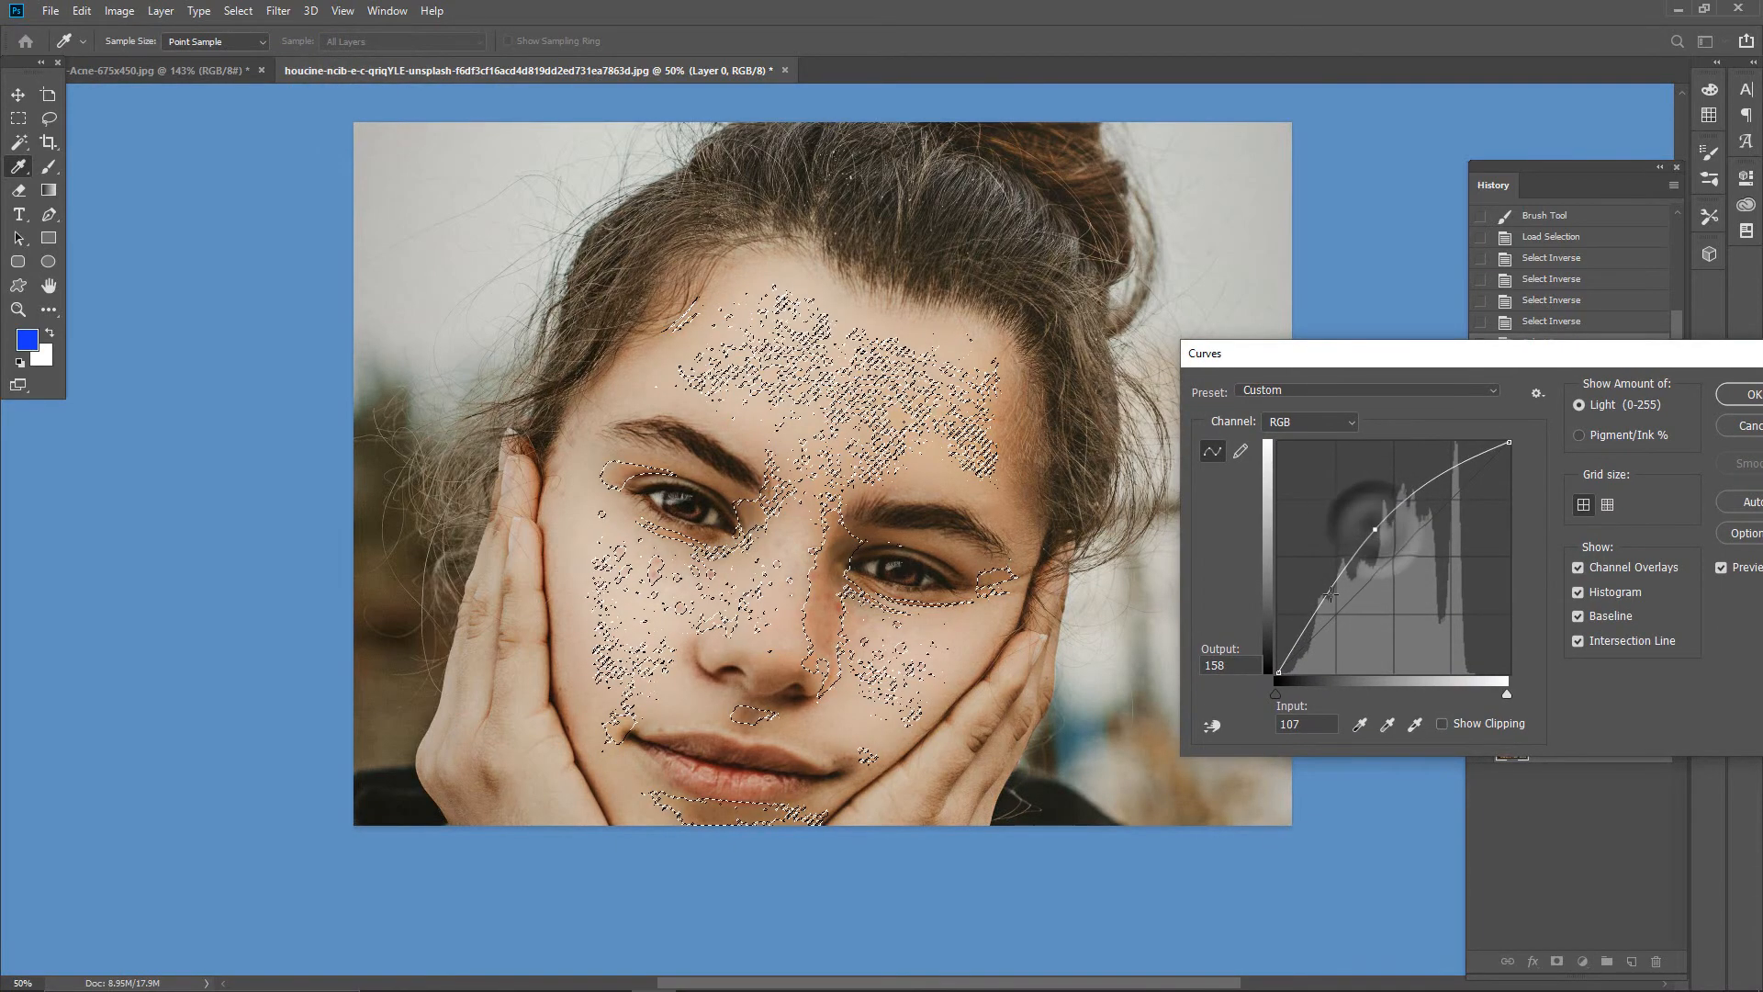
drag(1369, 529, 1364, 521)
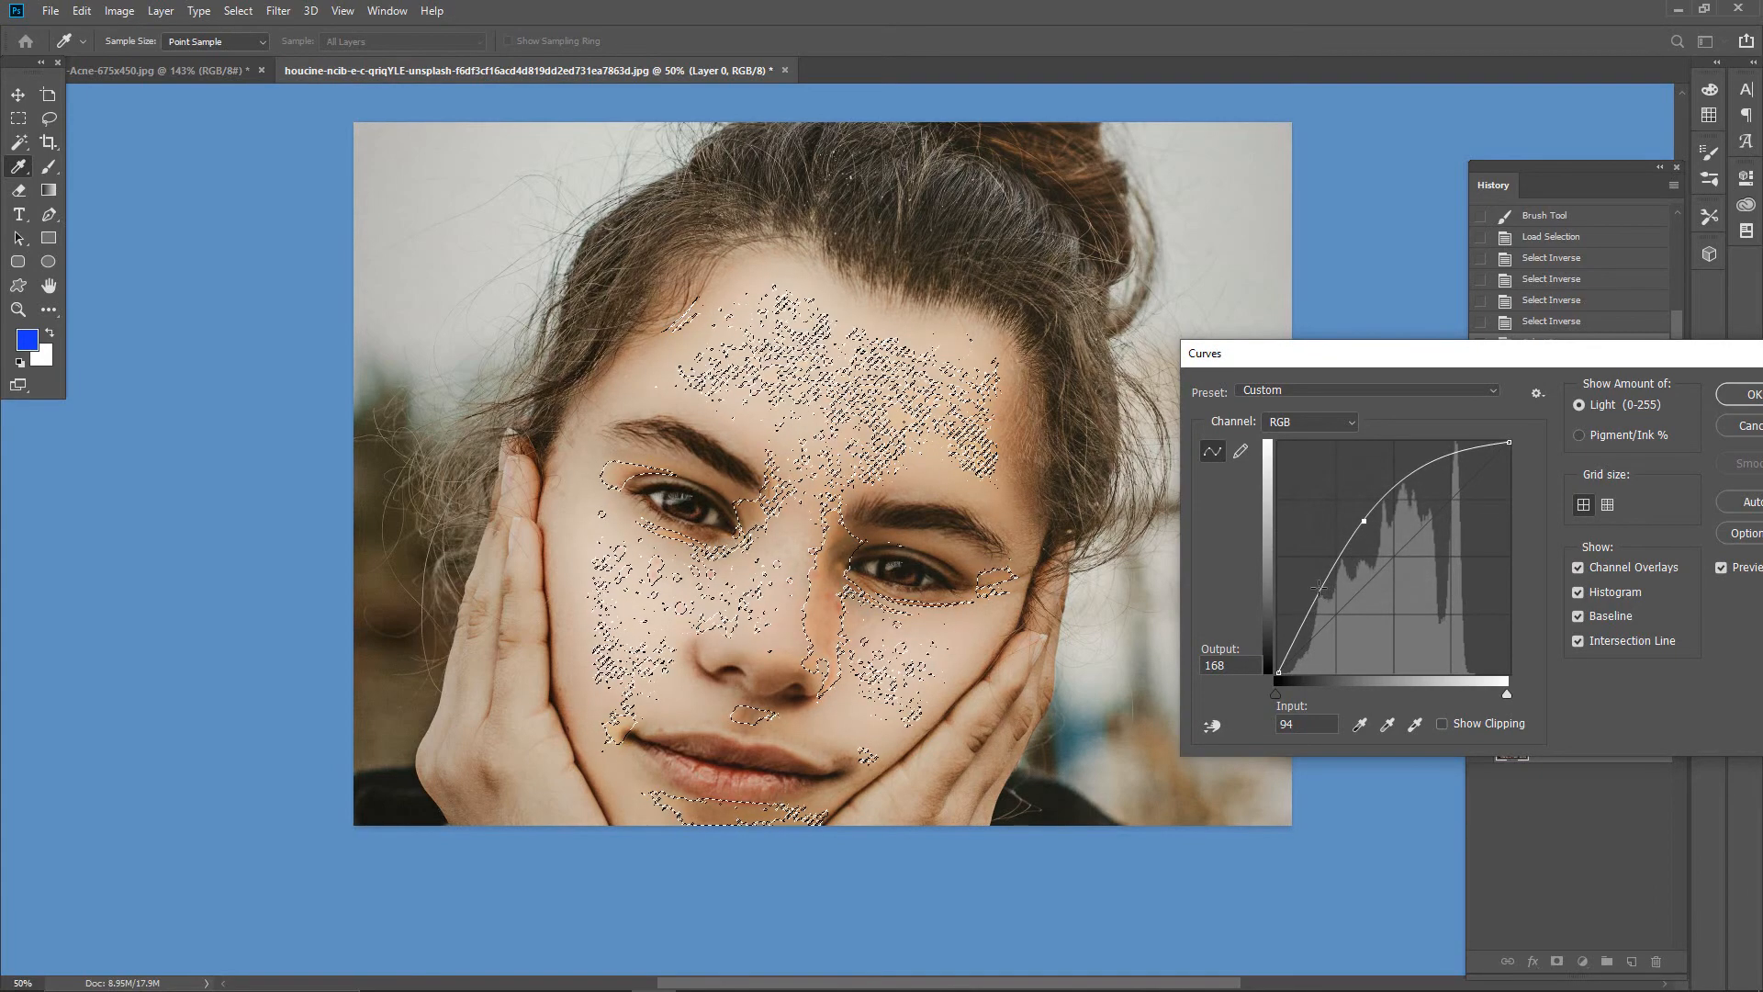
drag(1316, 580, 1315, 579)
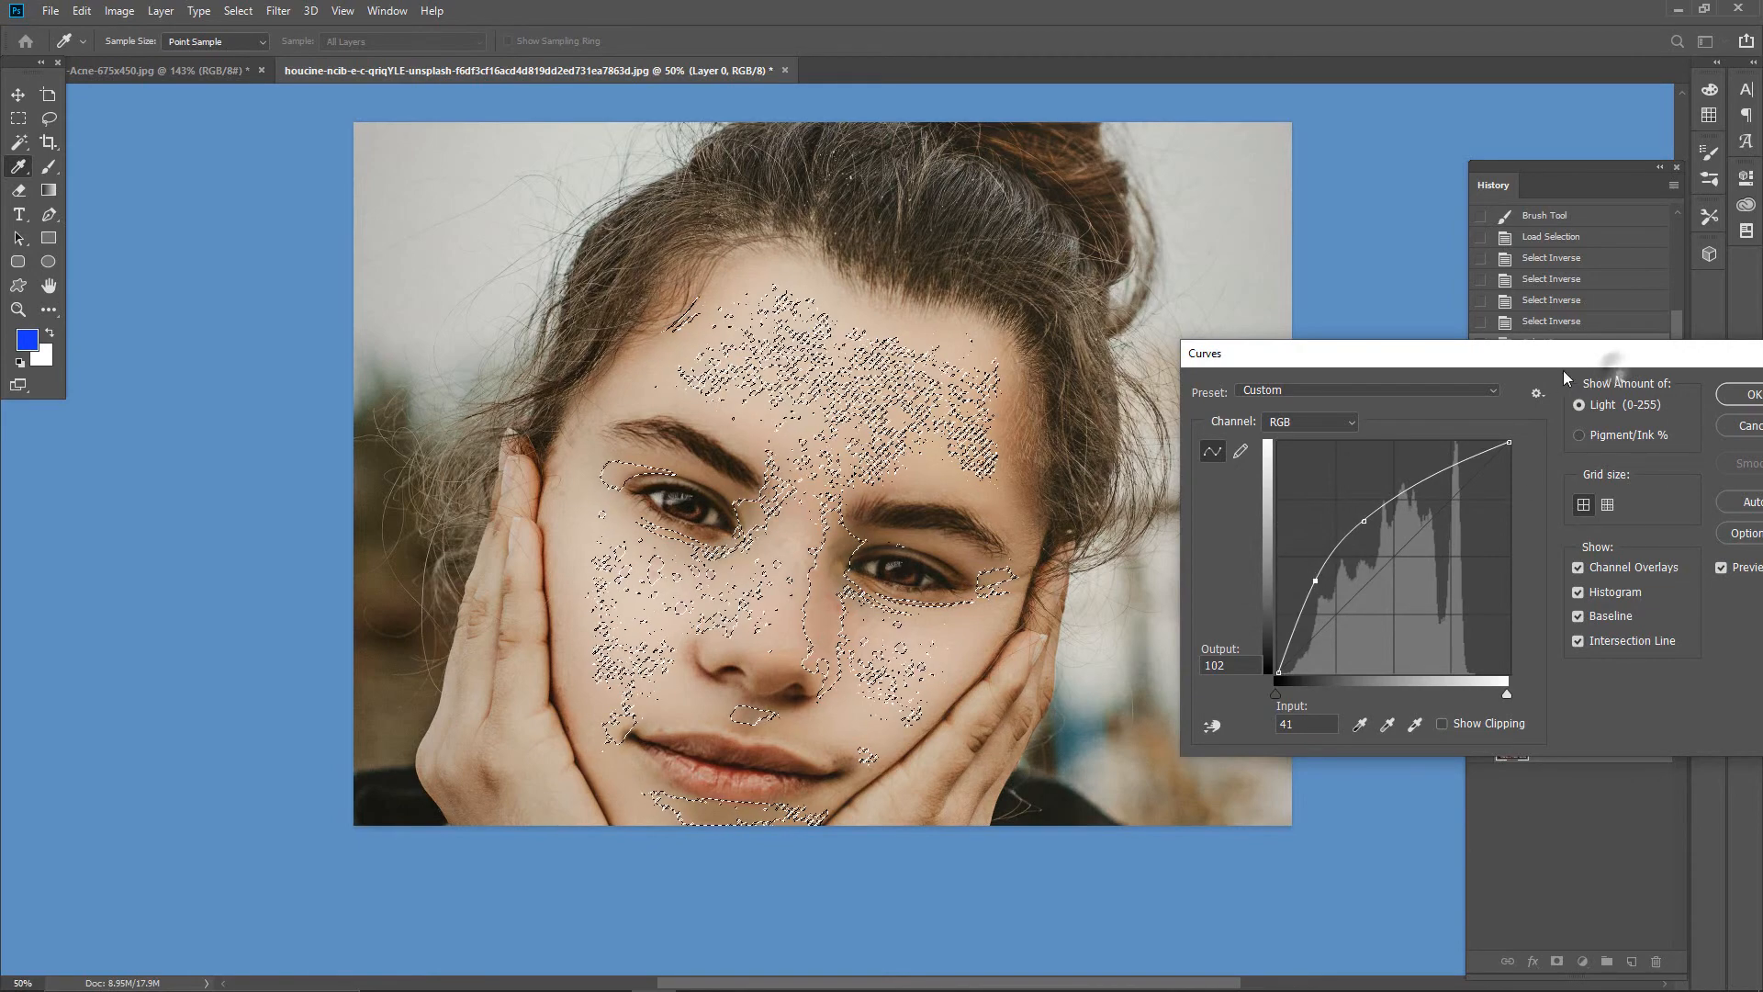
drag(1535, 353, 1414, 344)
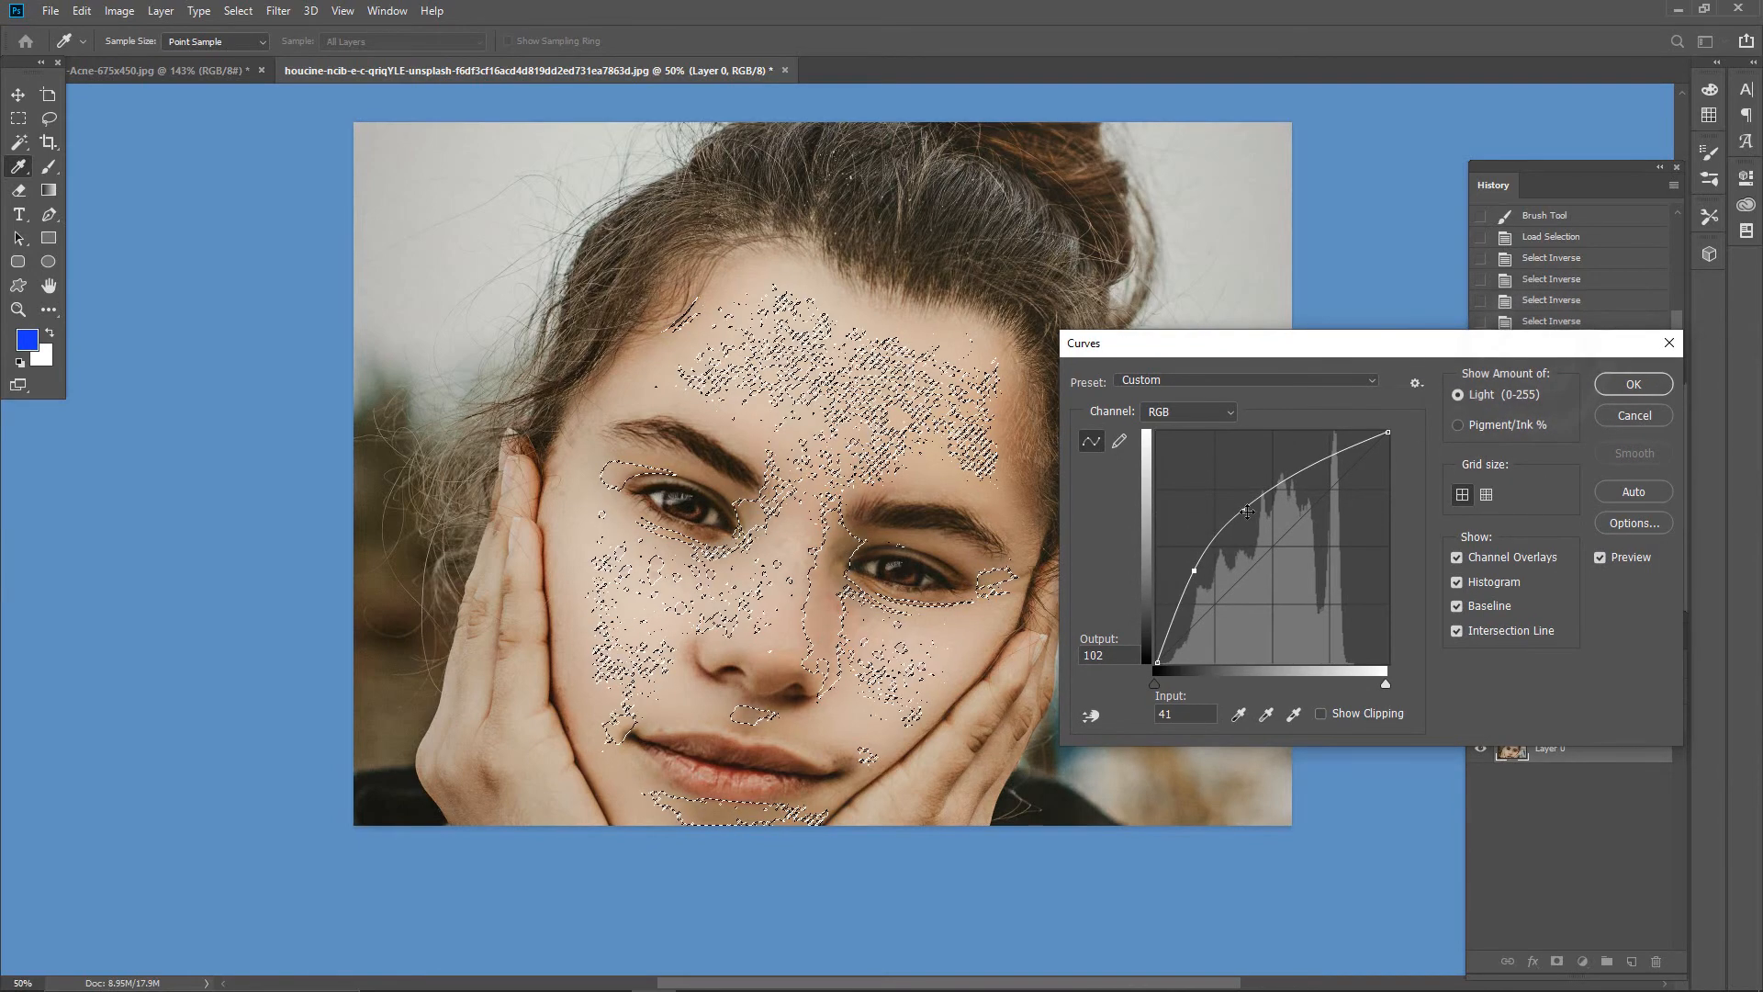
drag(1249, 505, 1251, 503)
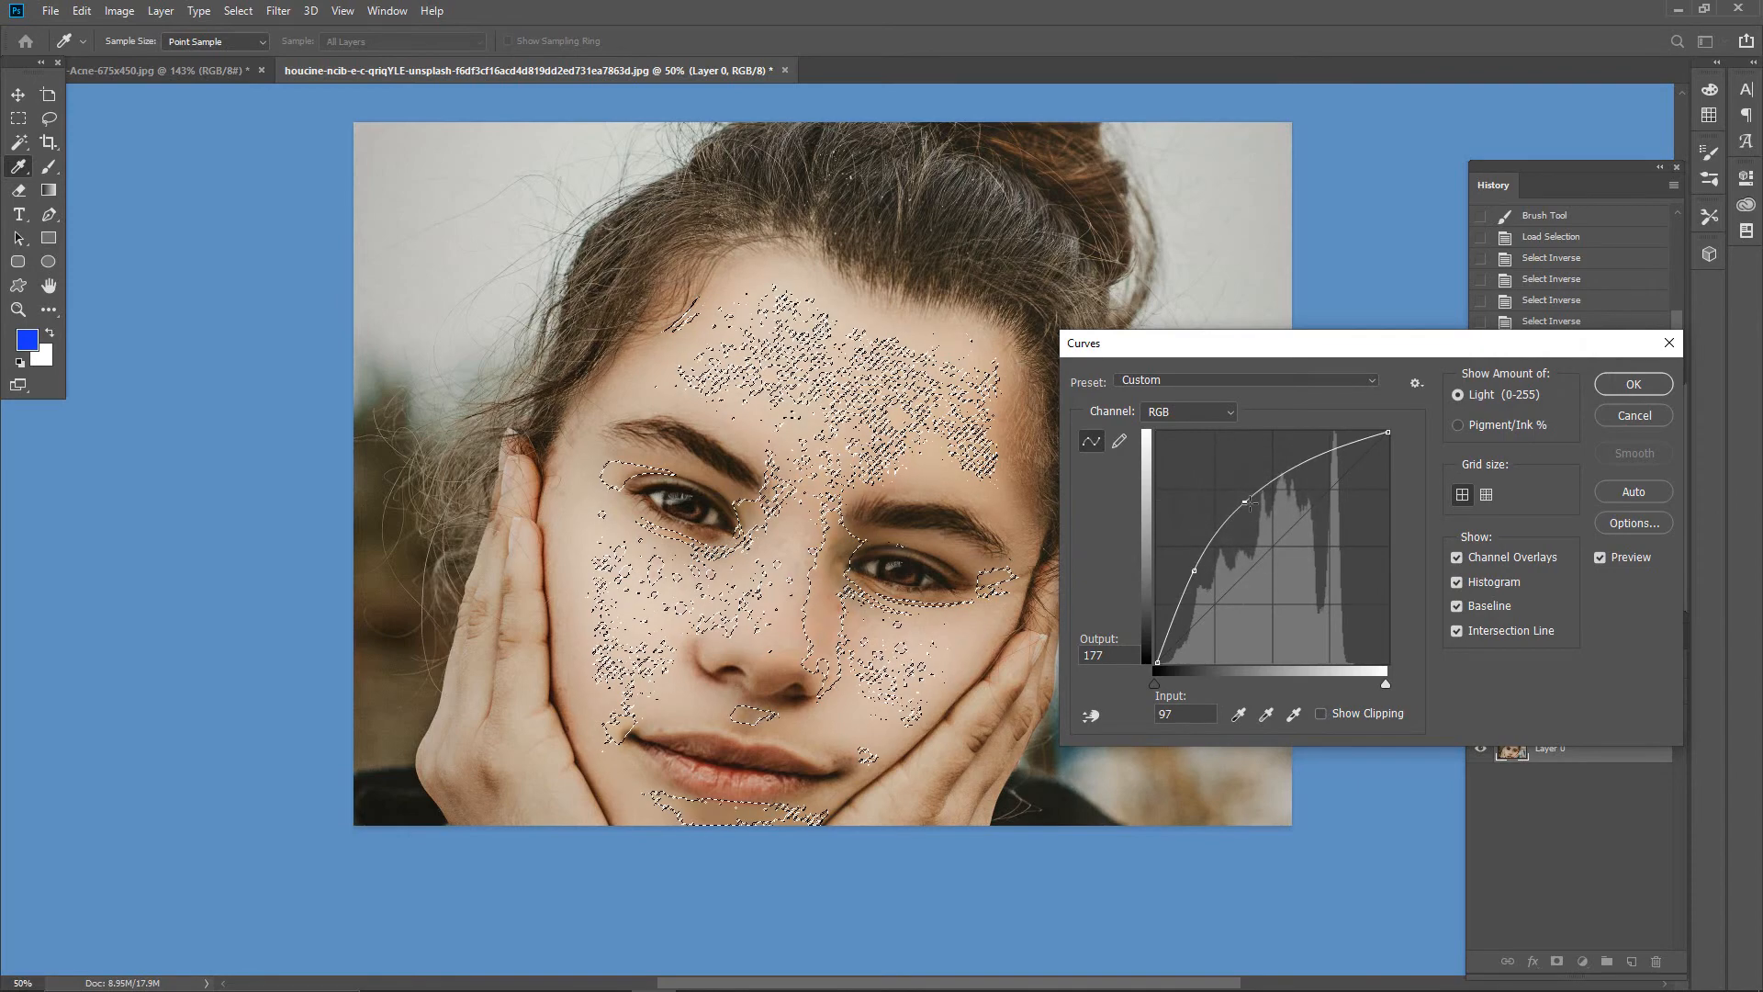
click(1620, 390)
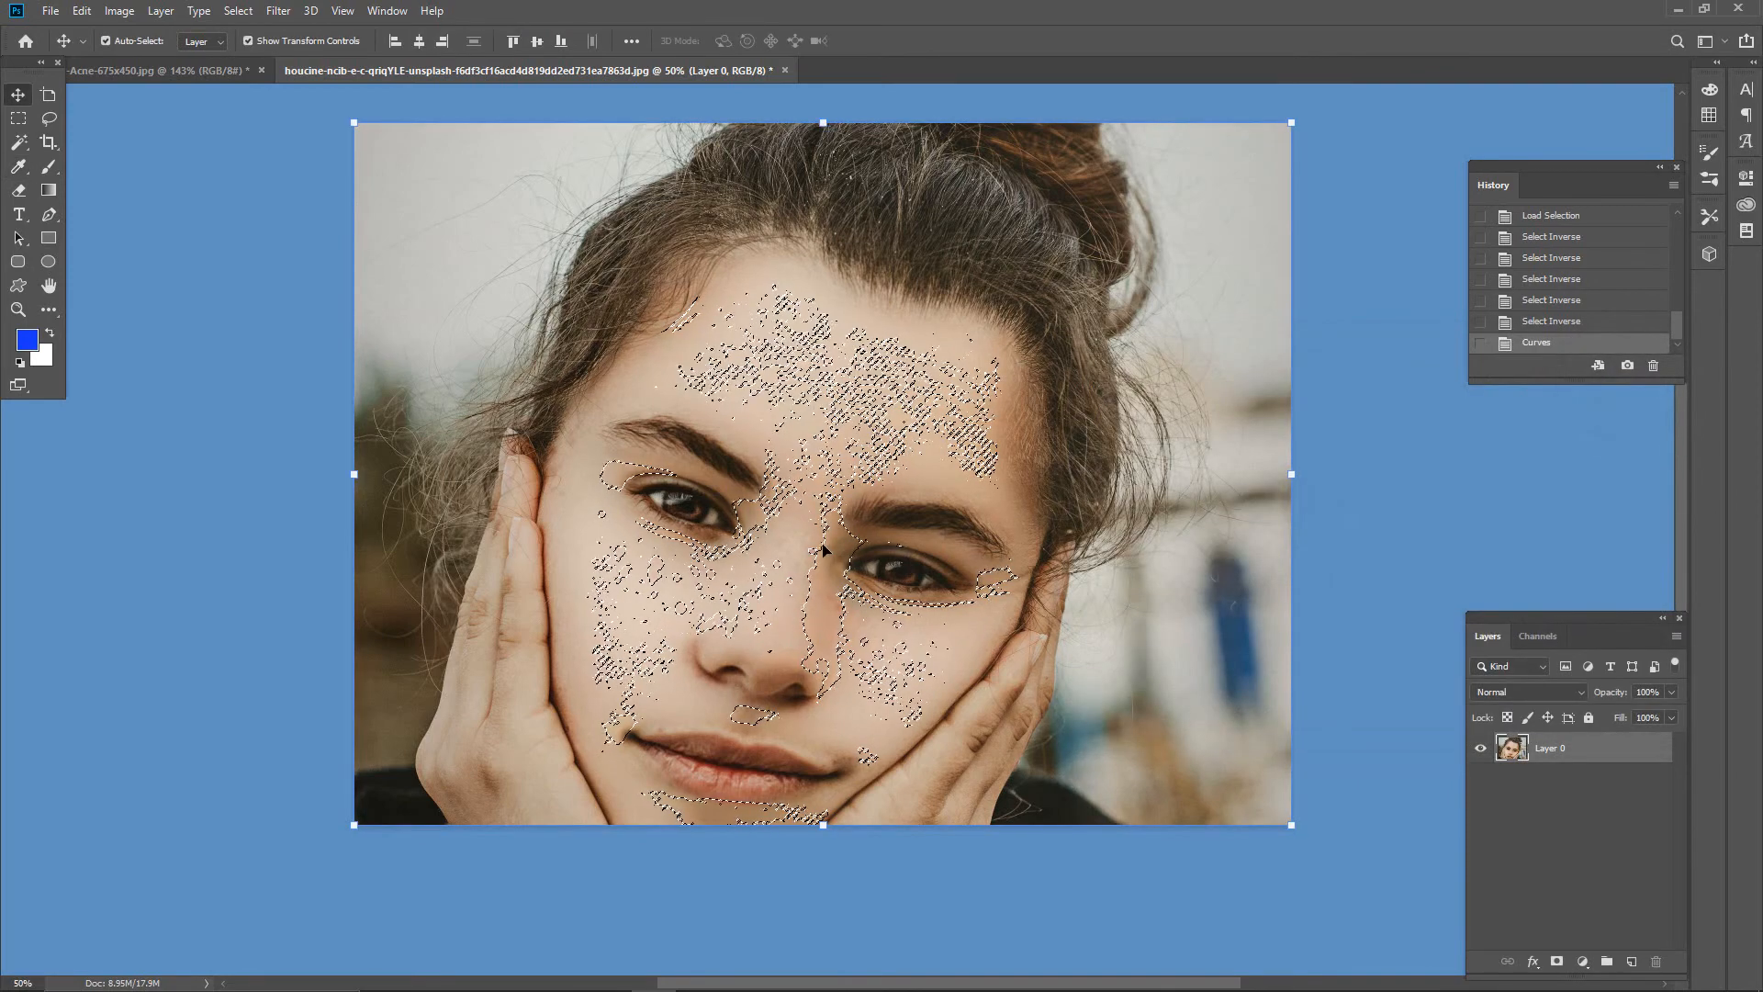
key(ctrl+d)
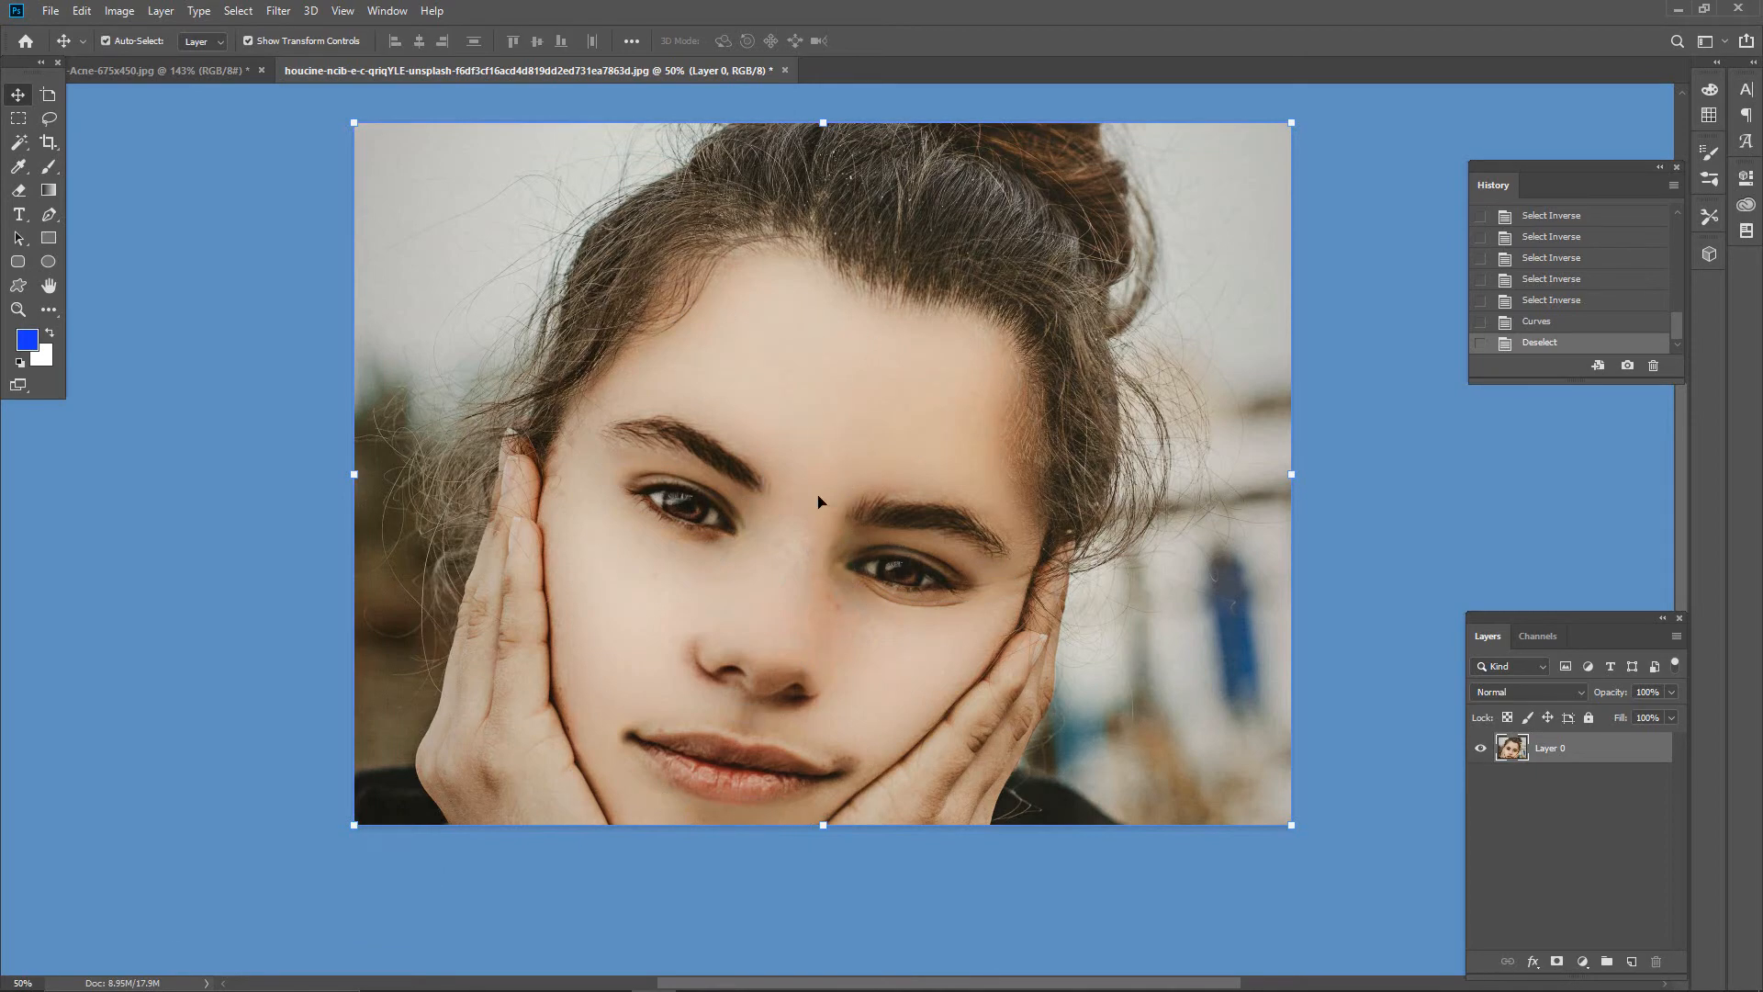
Step: Remove the pink spots on the cheek below the left-hand eye with the Spot Healing Brush at size 40
ctrl+click(846, 635)
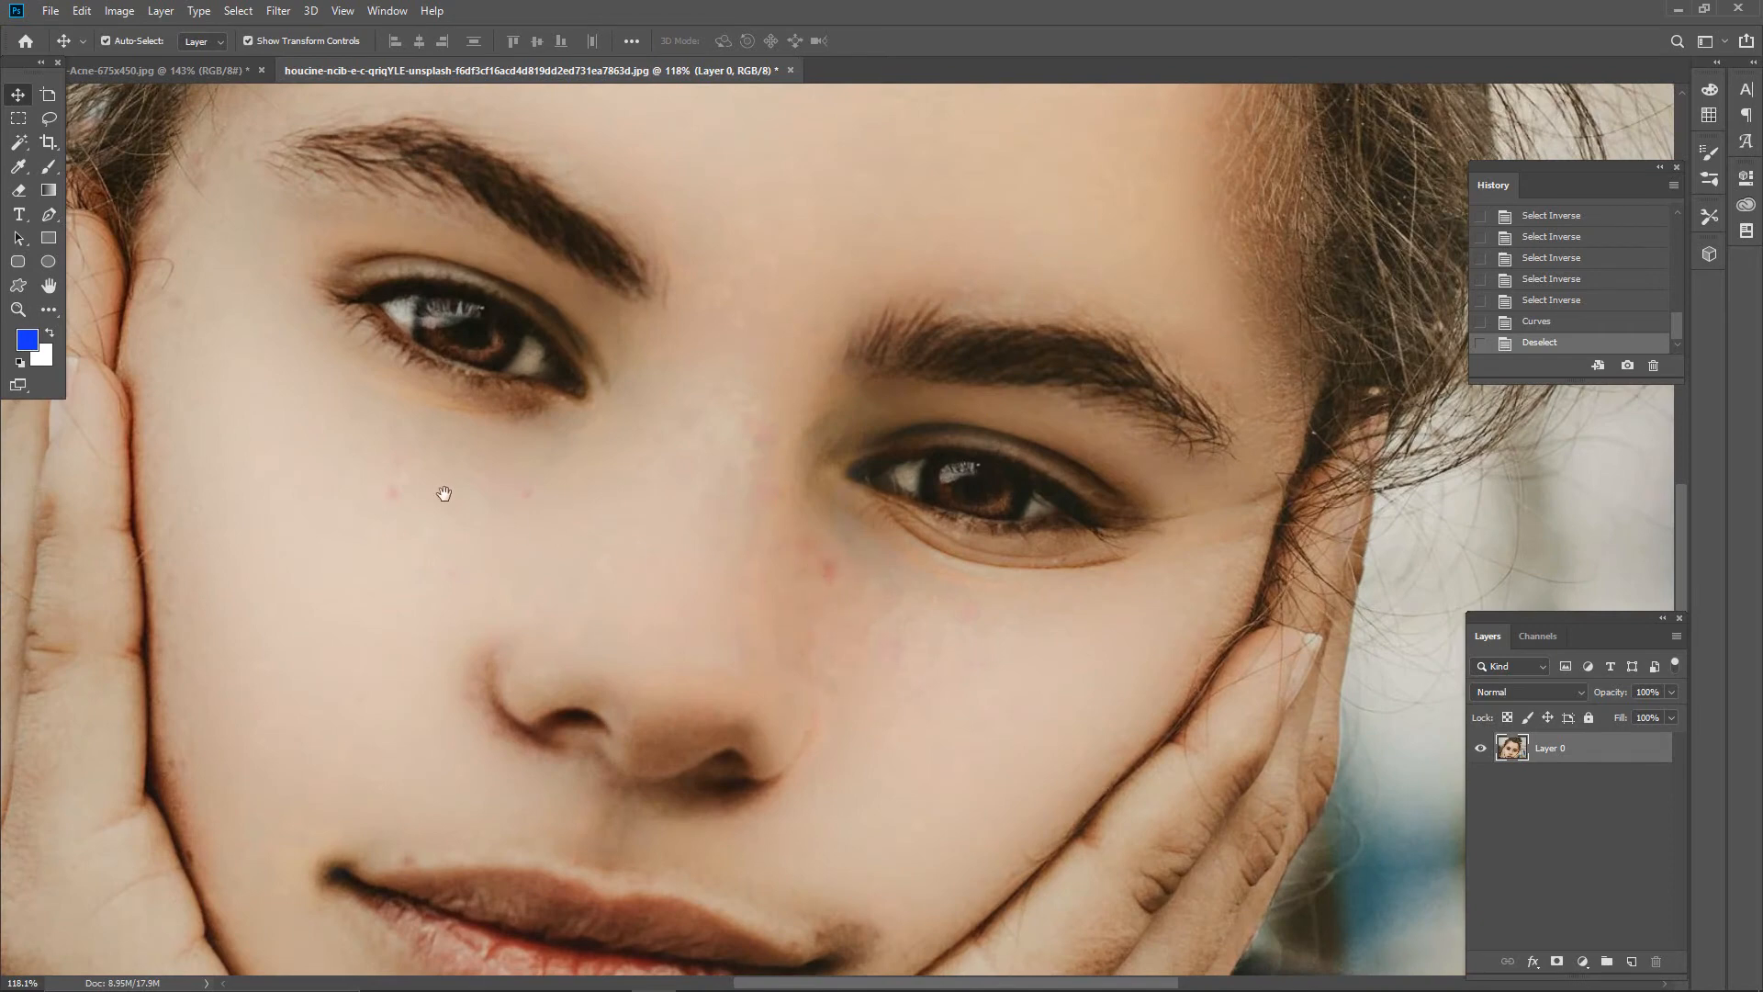
key(j)
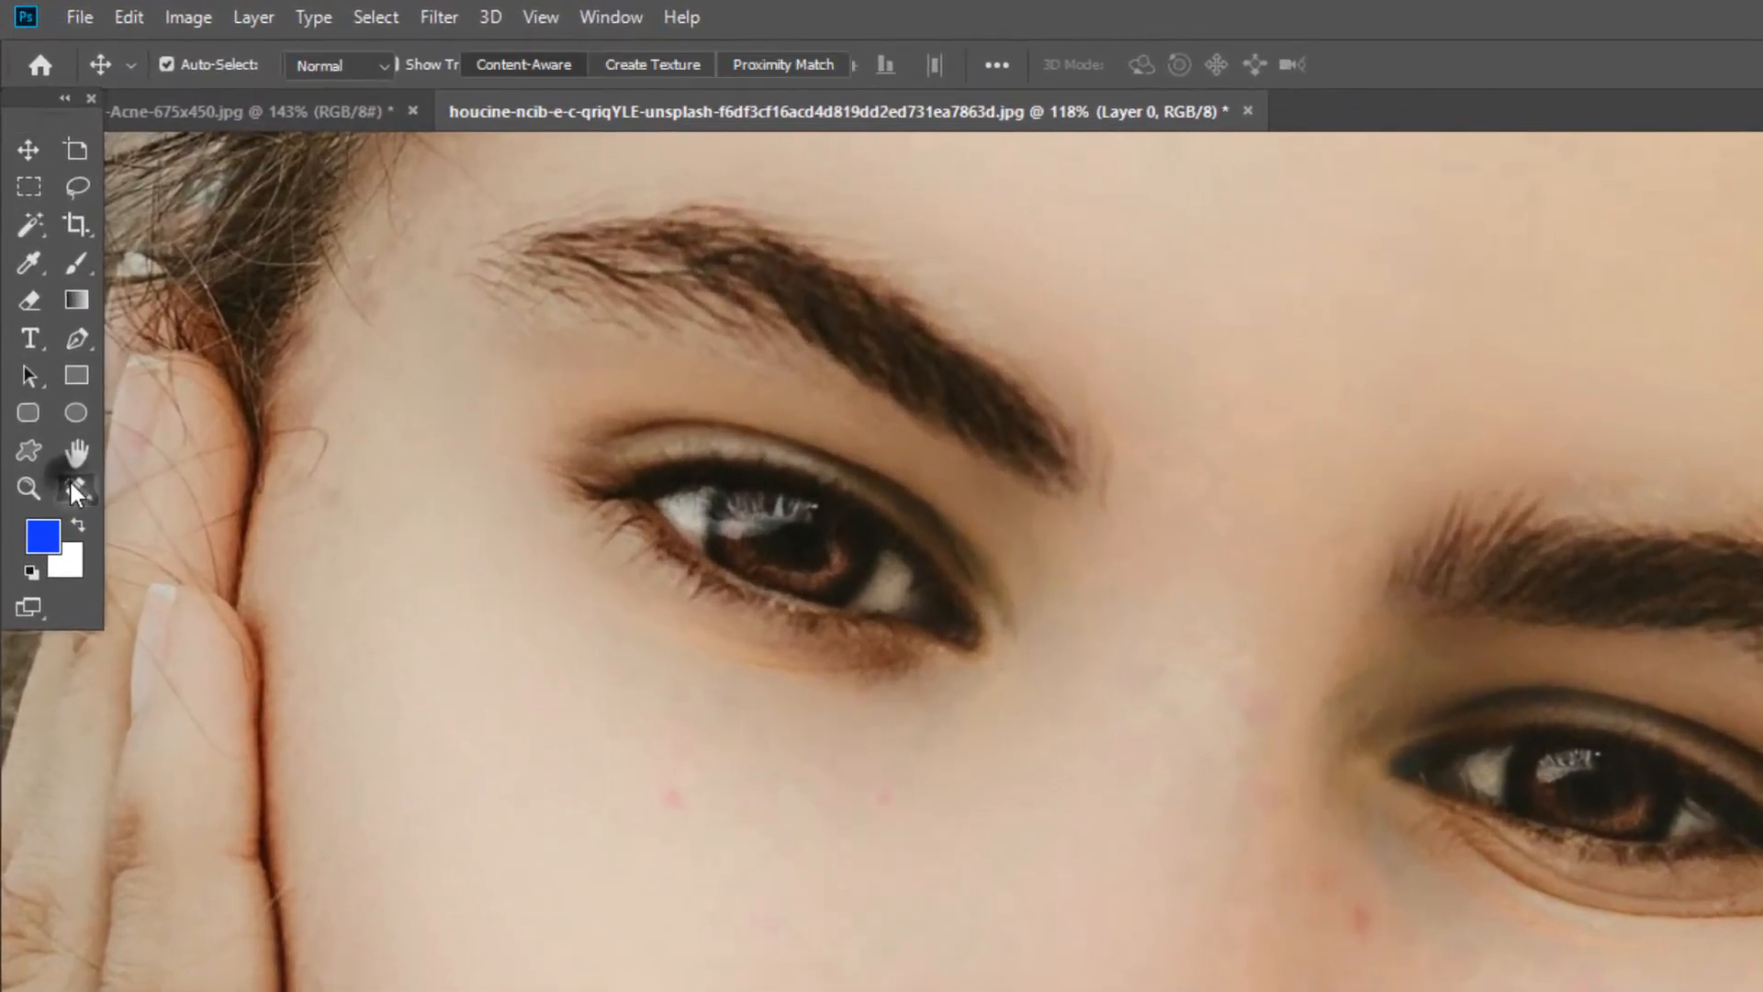
right_click(72, 485)
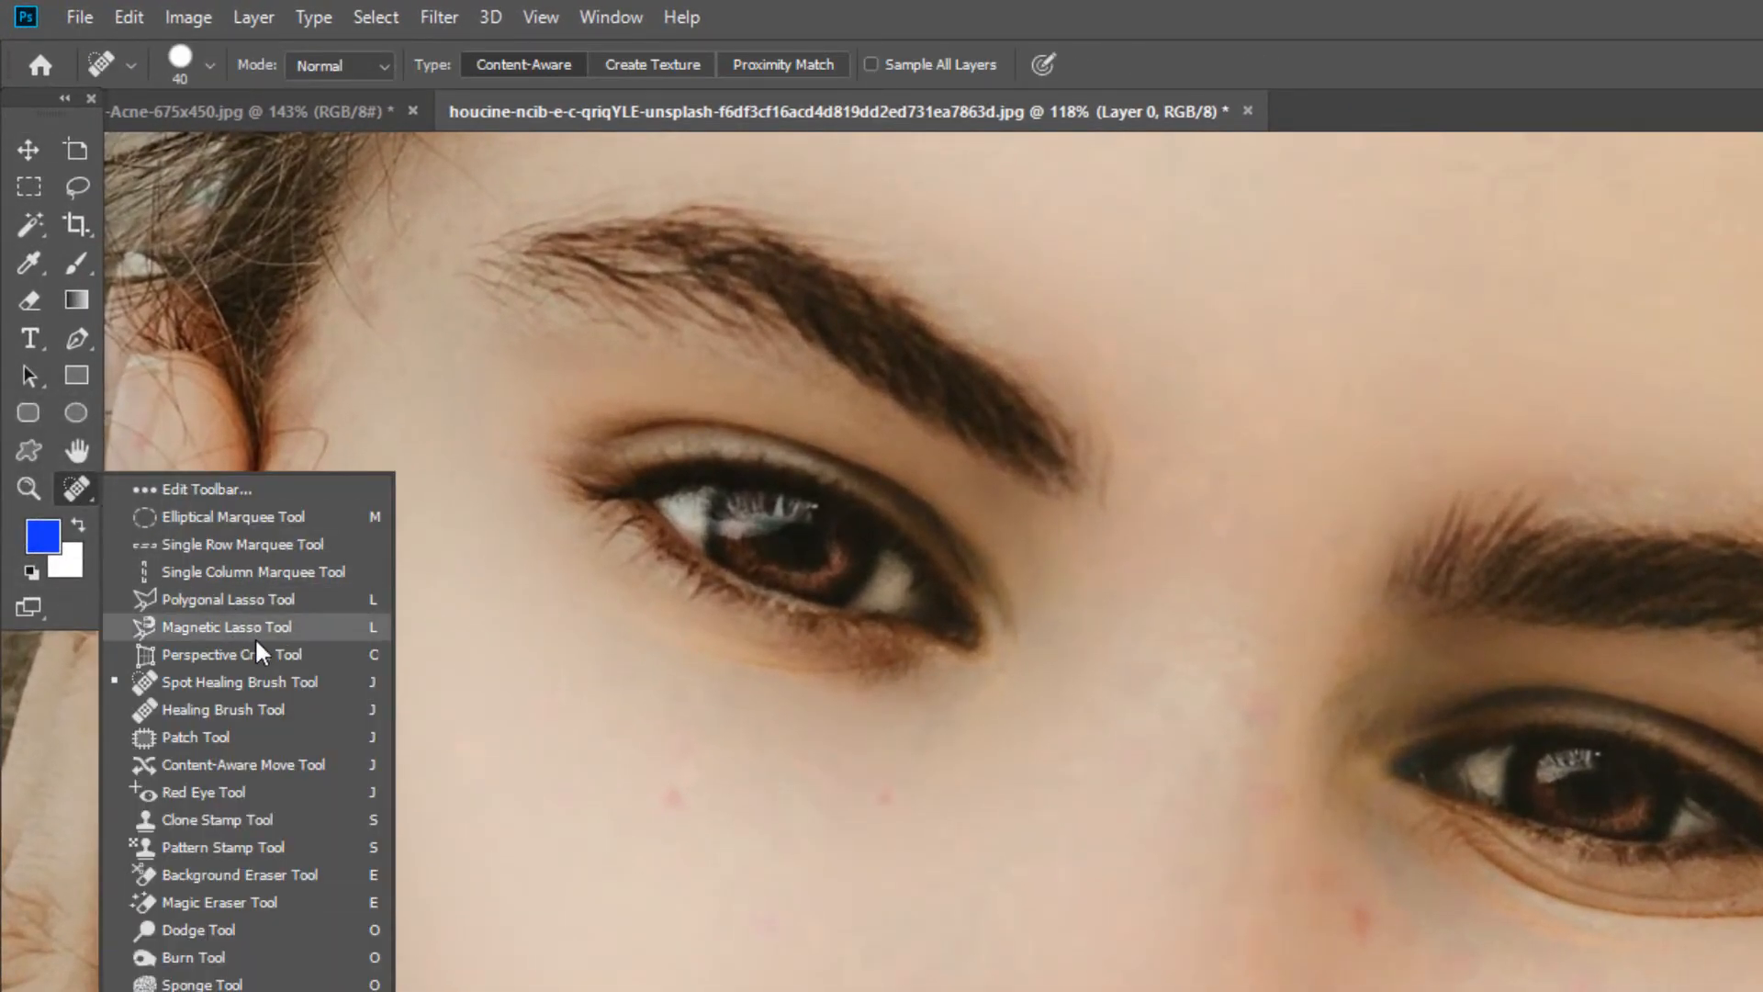
click(266, 680)
click(665, 798)
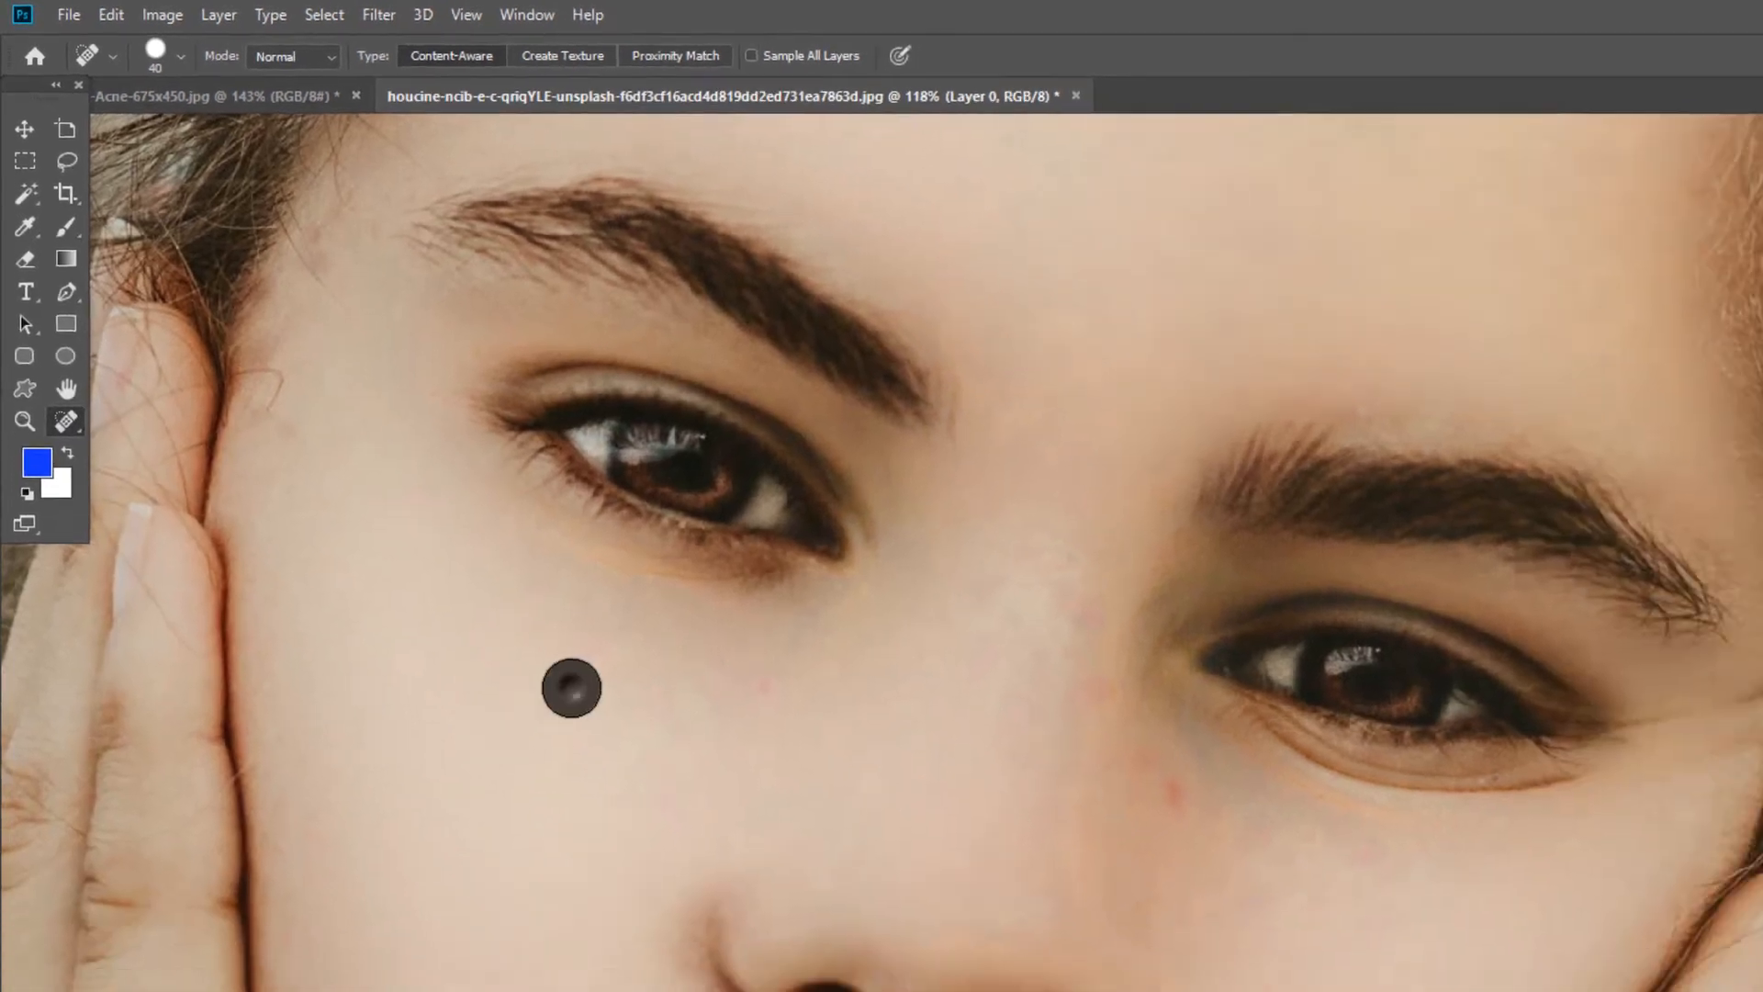
click(643, 786)
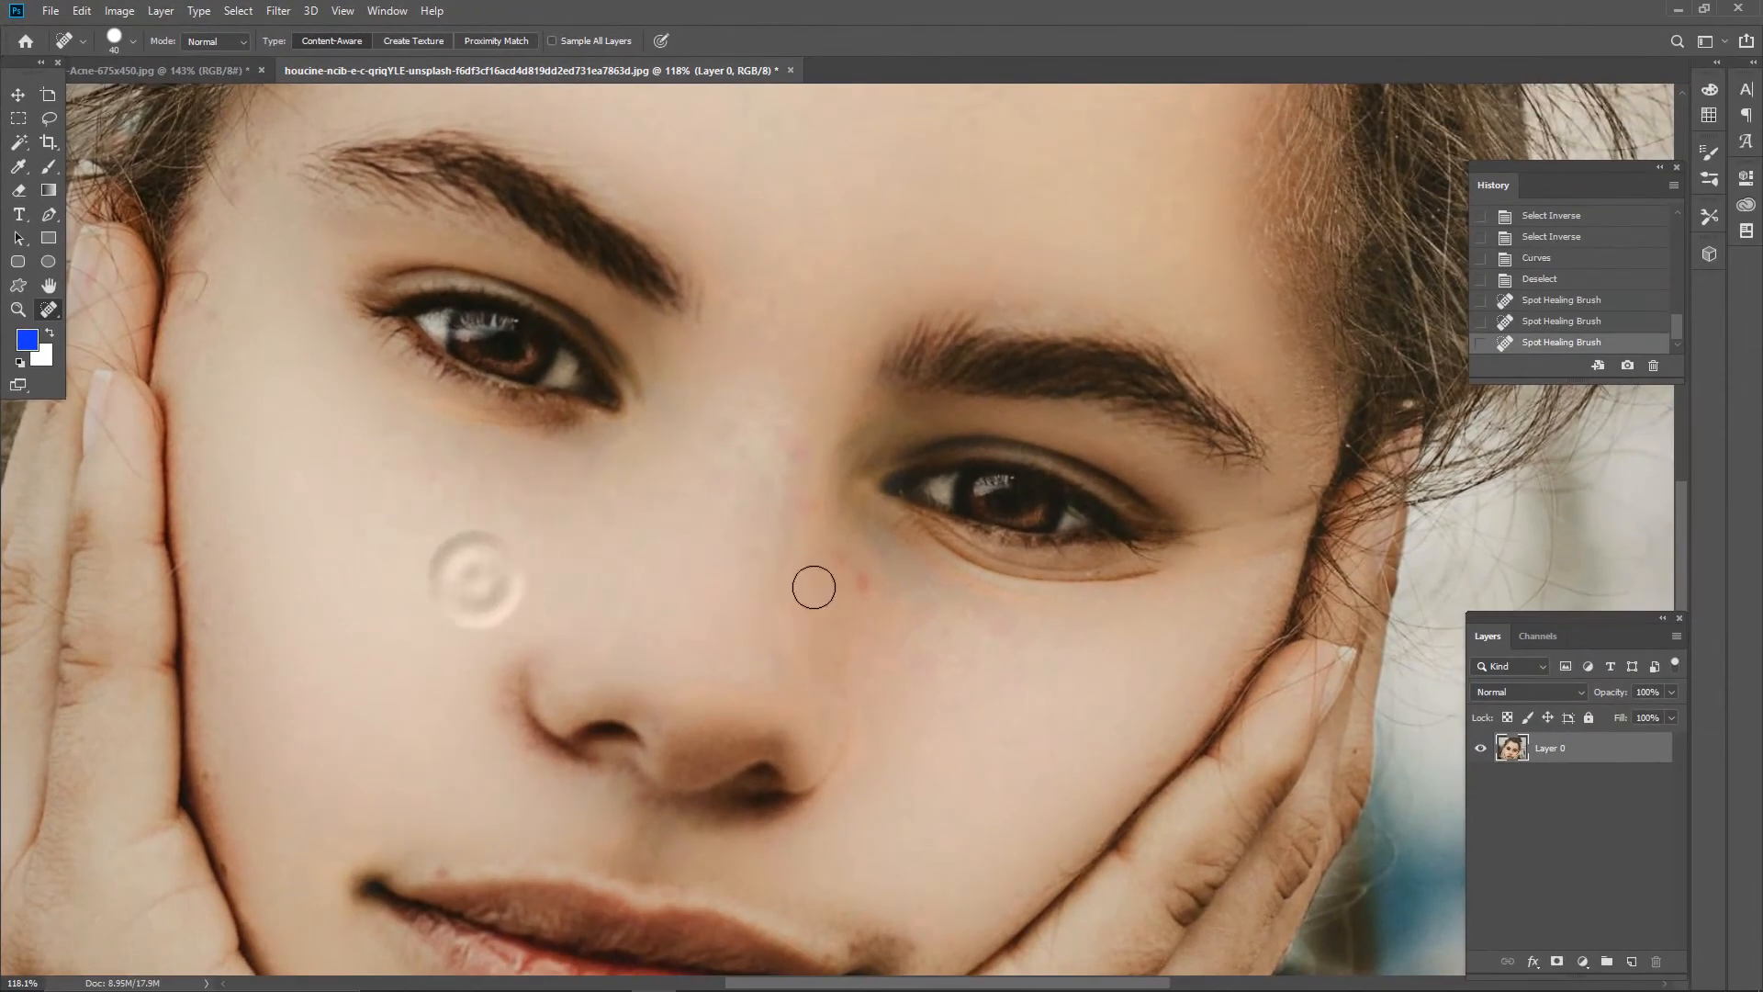
Step: Heal the red spots along the side of the nose and on the cheek below the right-hand eye
click(865, 581)
click(842, 555)
click(795, 499)
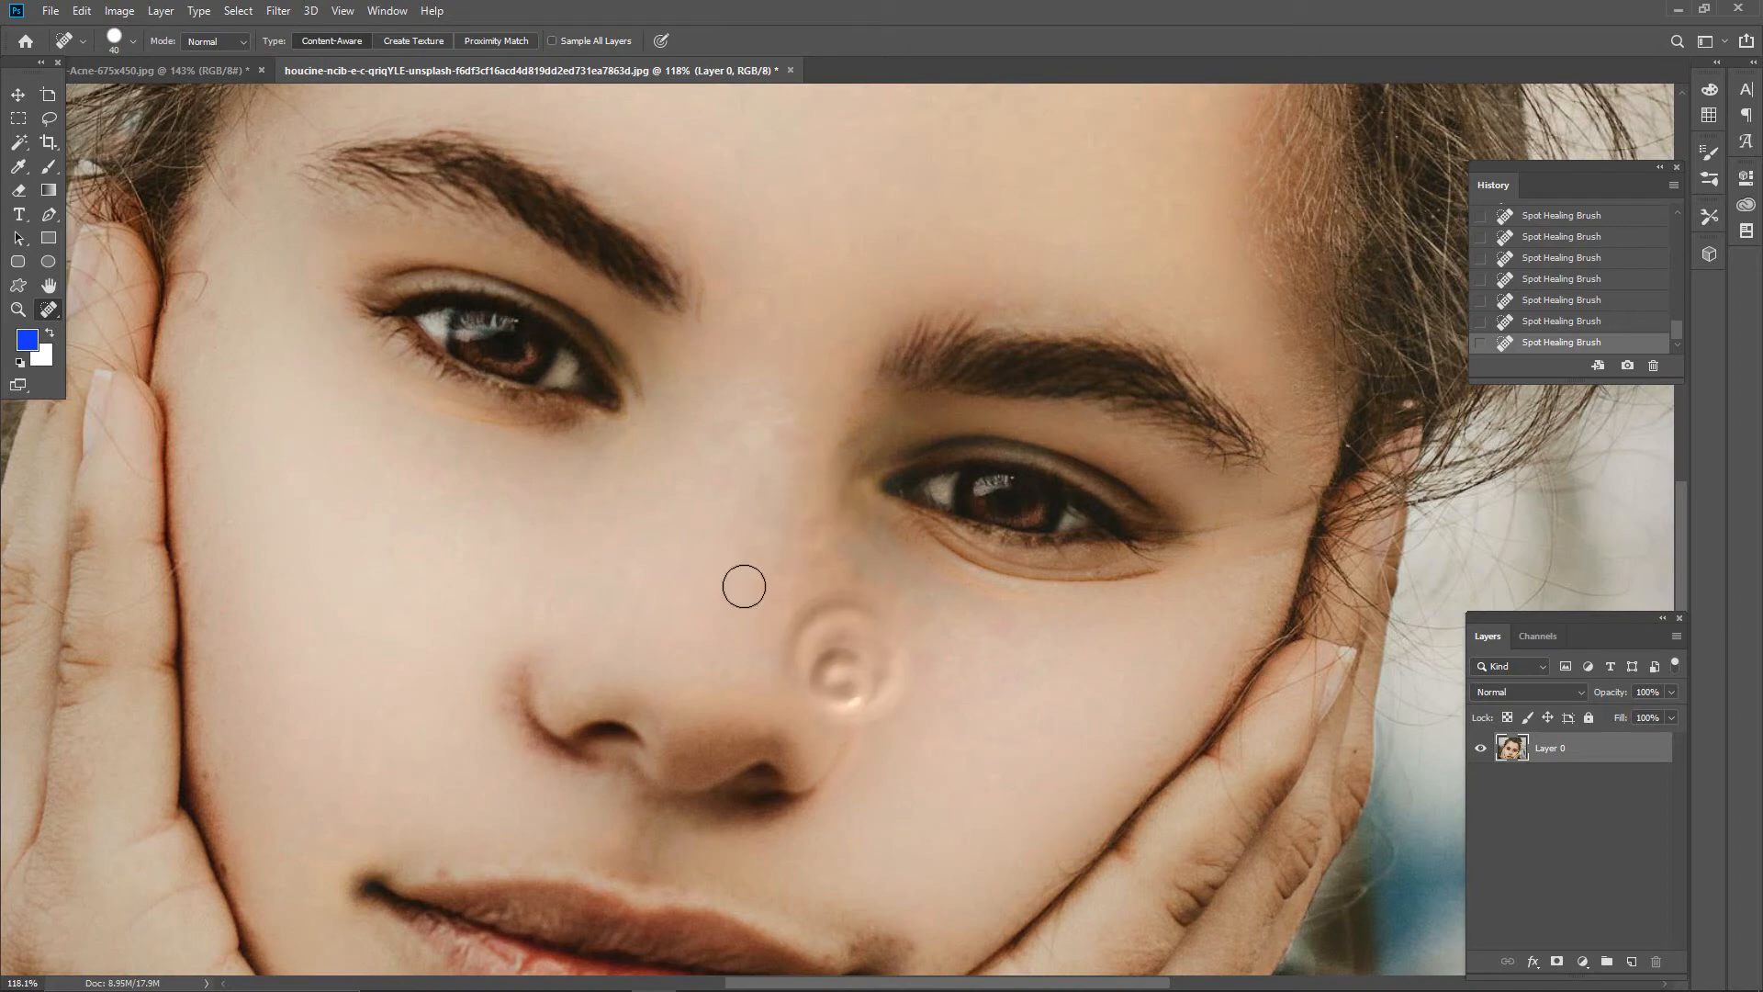
click(847, 563)
click(872, 606)
click(907, 640)
click(958, 662)
click(970, 666)
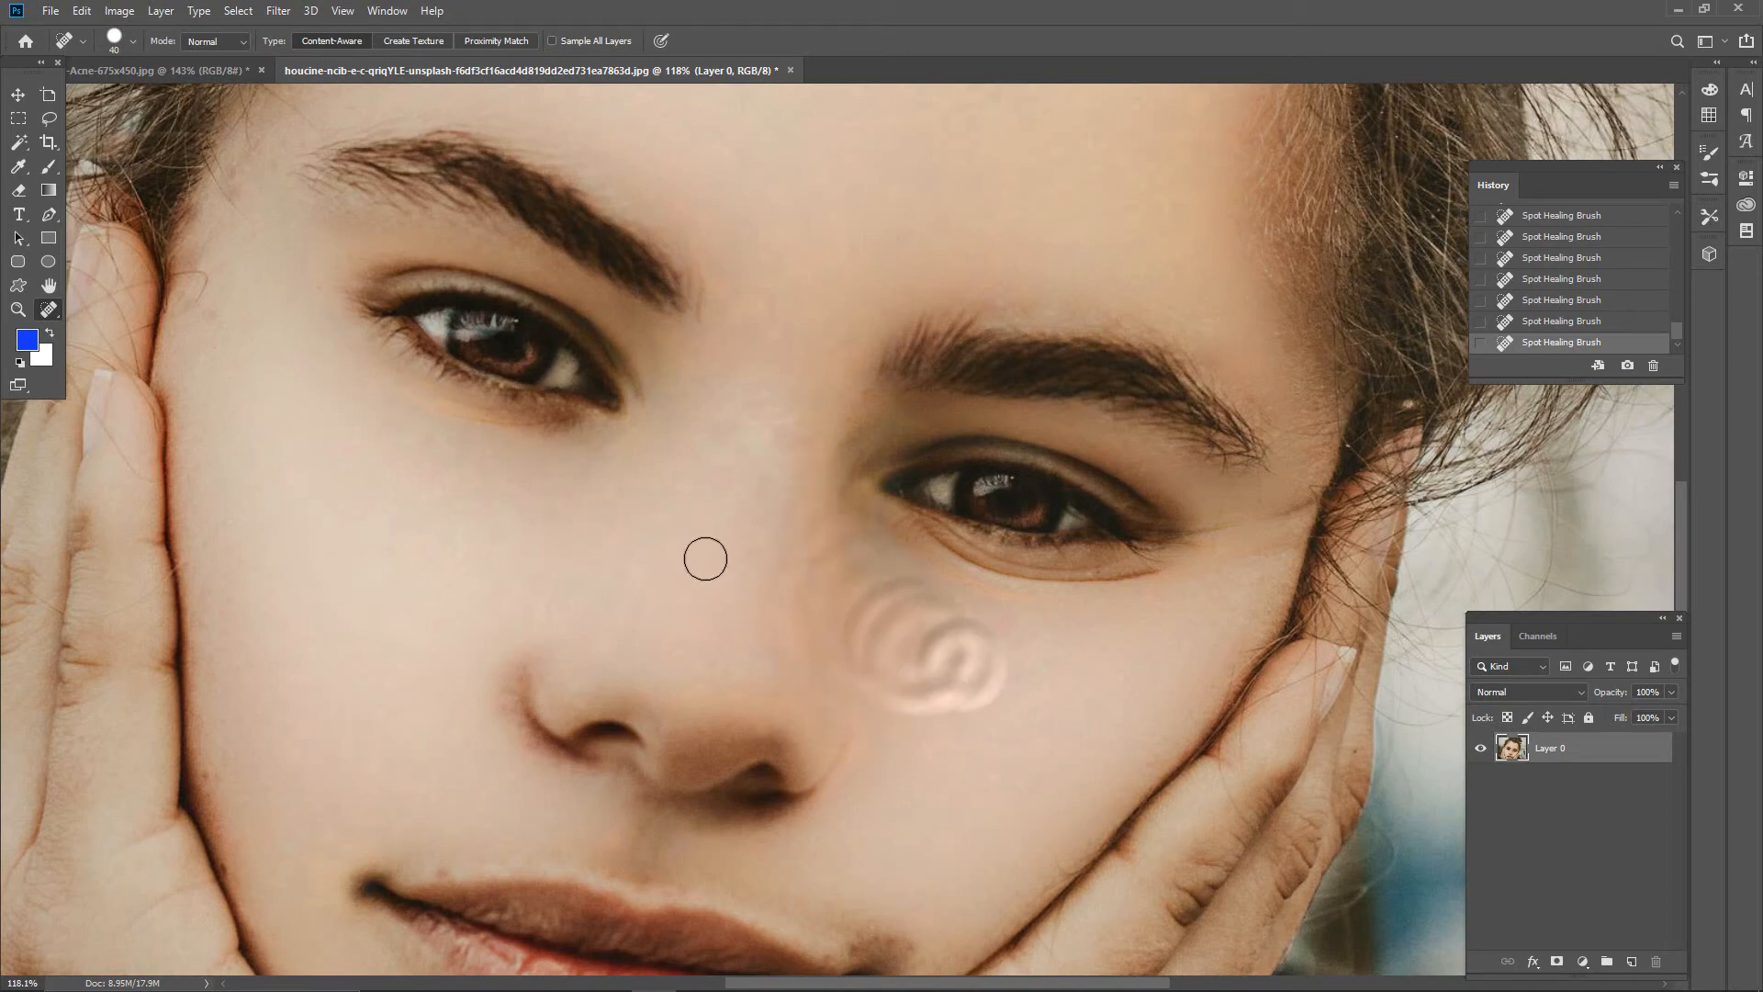
Step: Heal the blemishes on the temple beside the left-hand eyebrow
drag(386, 394, 516, 621)
click(447, 537)
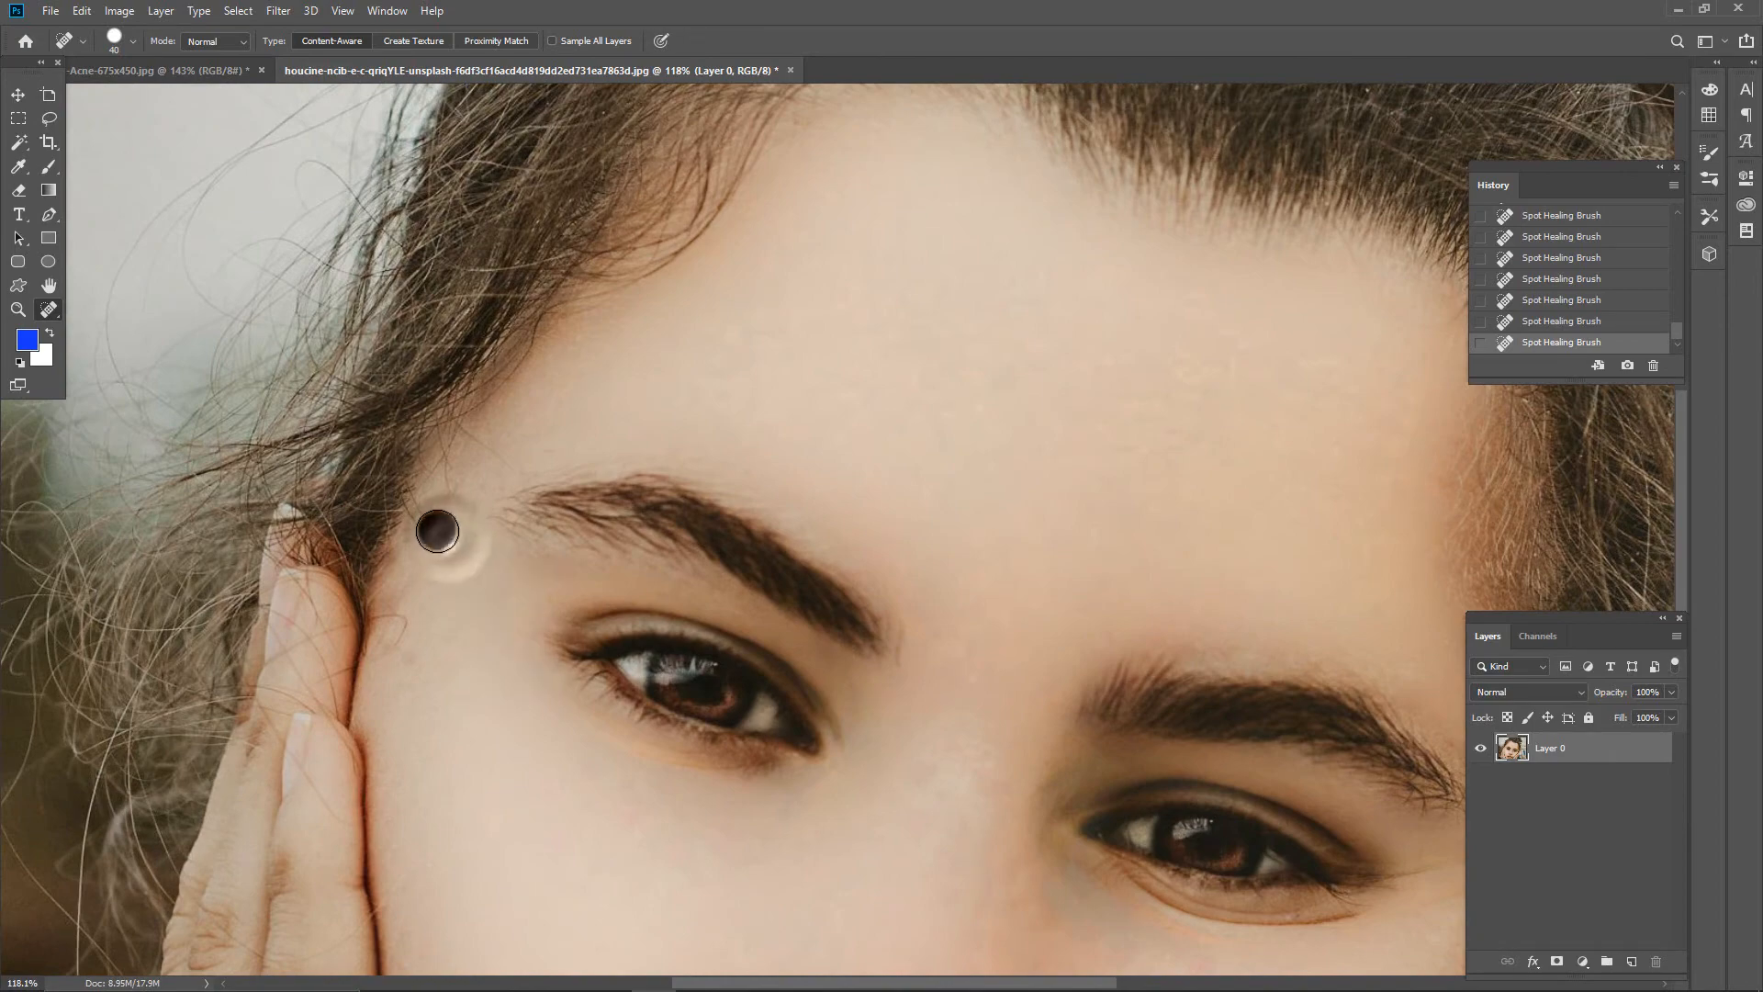
click(465, 504)
click(396, 648)
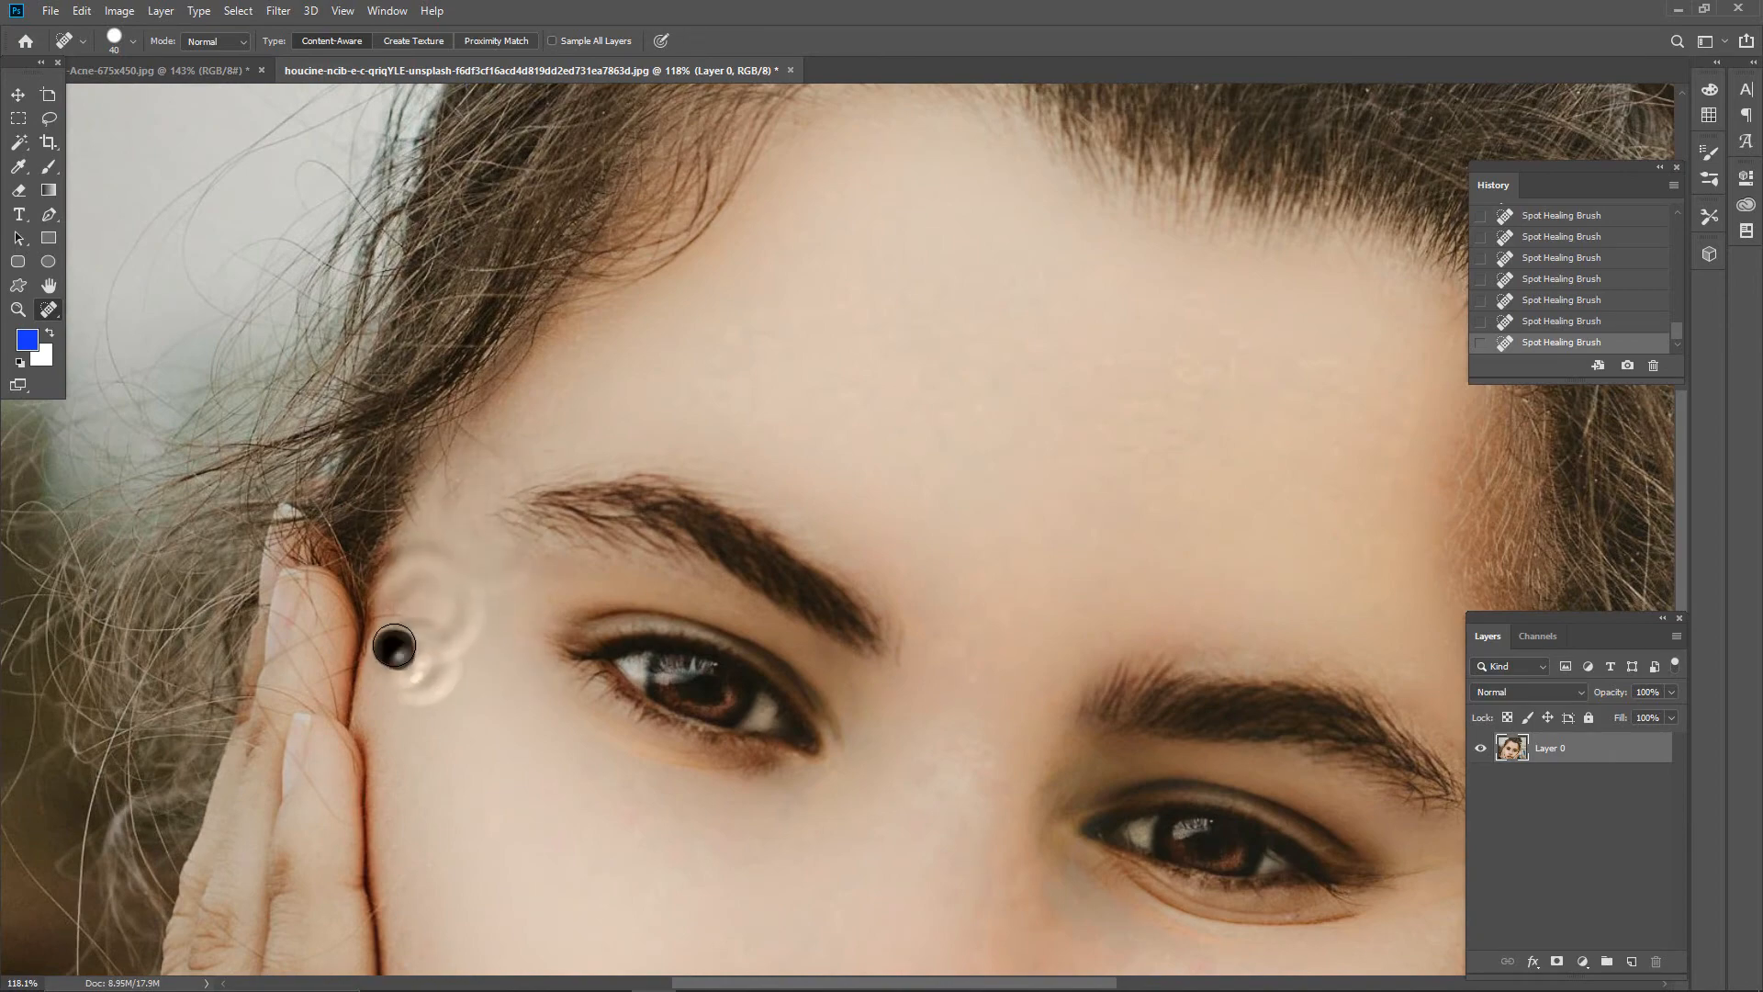
Step: Smooth the remaining uneven patches on the nose and beneath the right-hand eye with the Spot Healing Brush
drag(741, 673, 692, 504)
drag(783, 563, 759, 531)
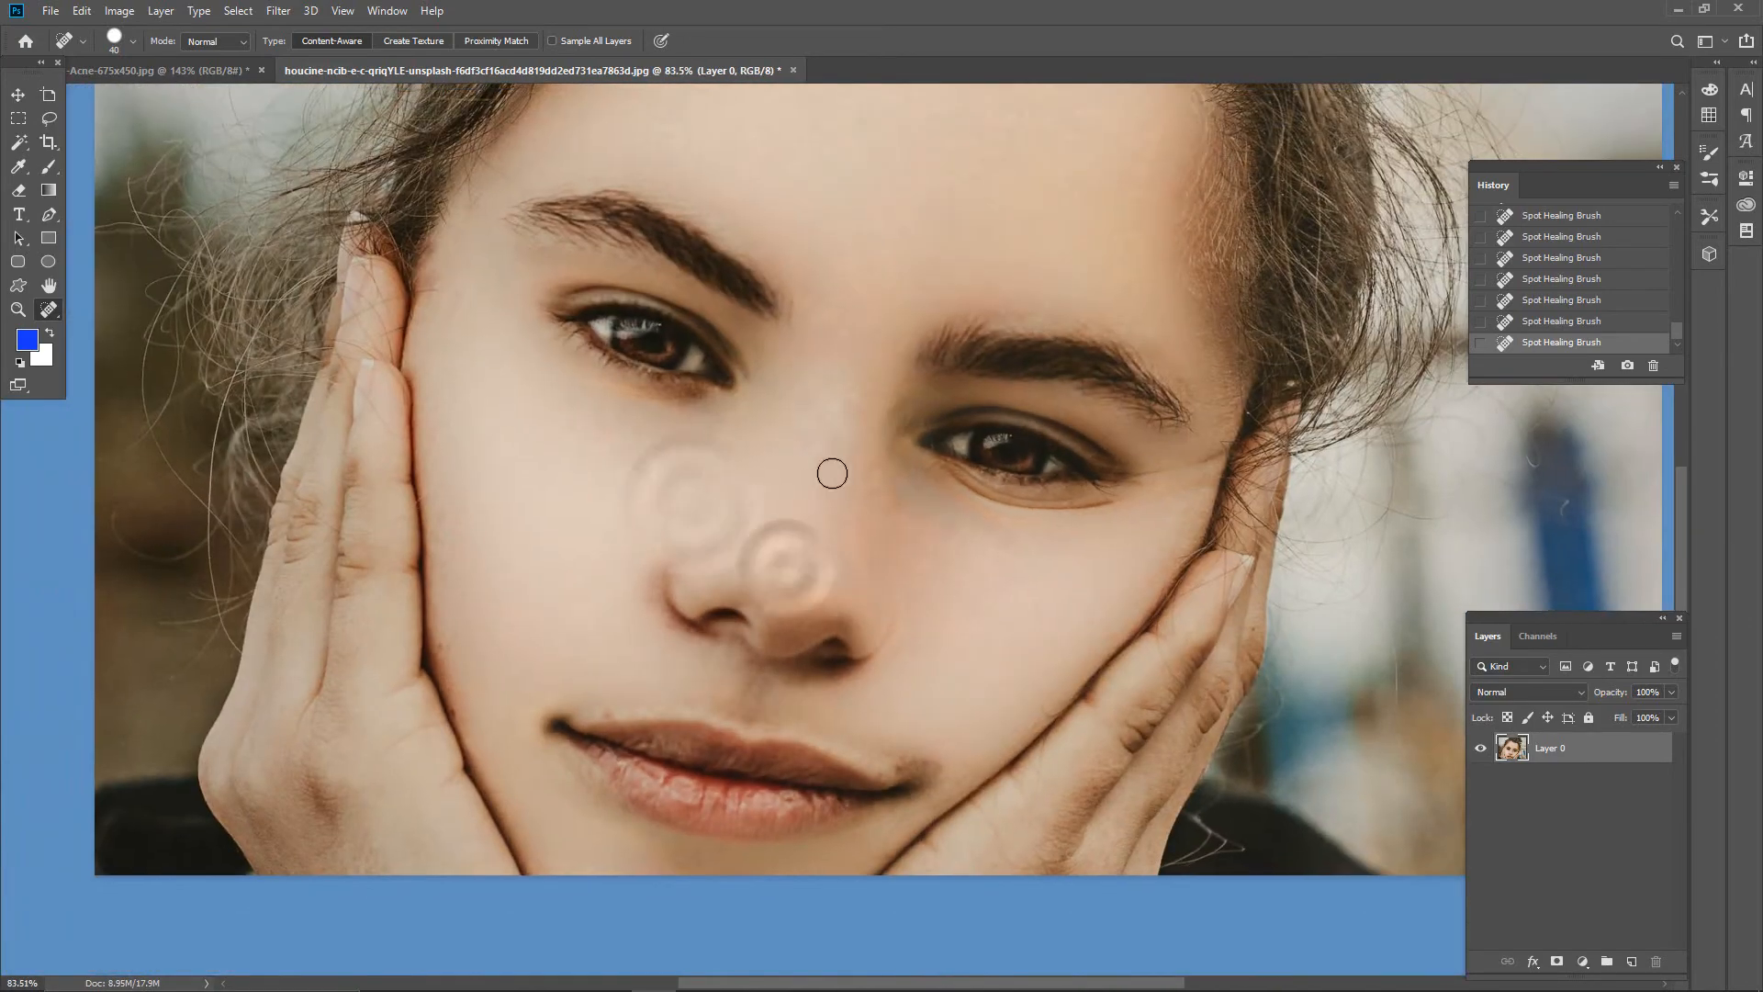
click(839, 453)
click(928, 500)
click(1004, 547)
click(987, 595)
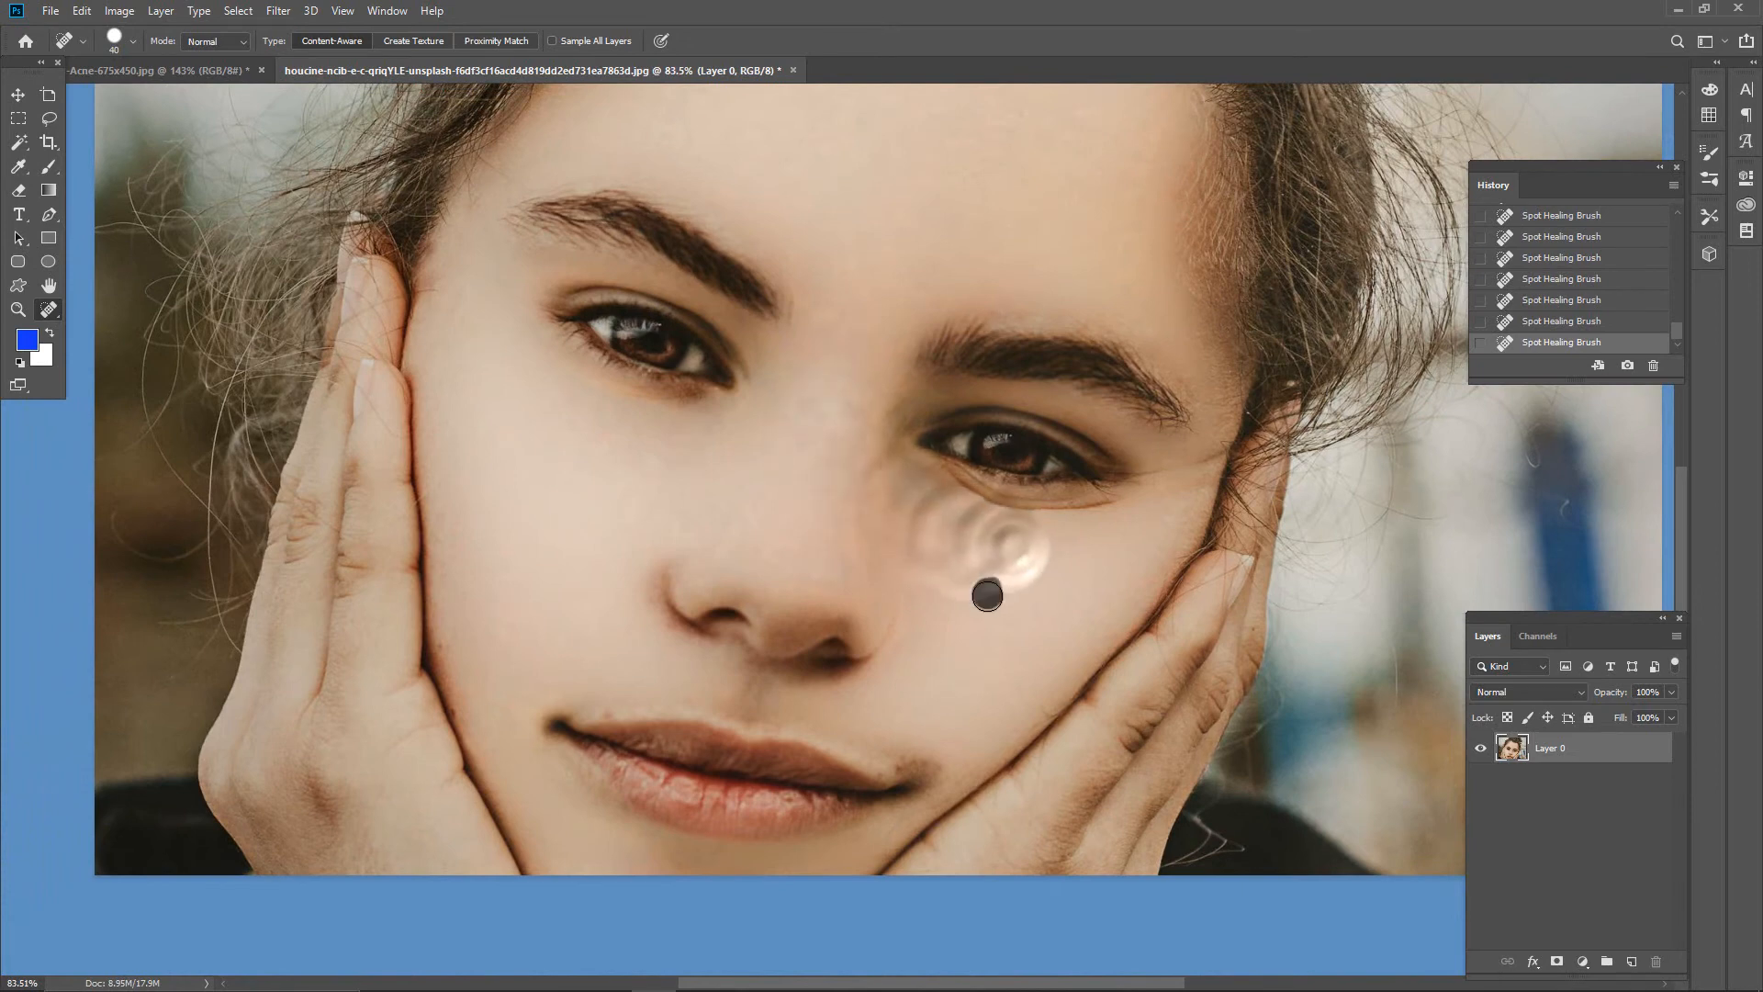
scroll(987, 595, down, 3)
click(772, 582)
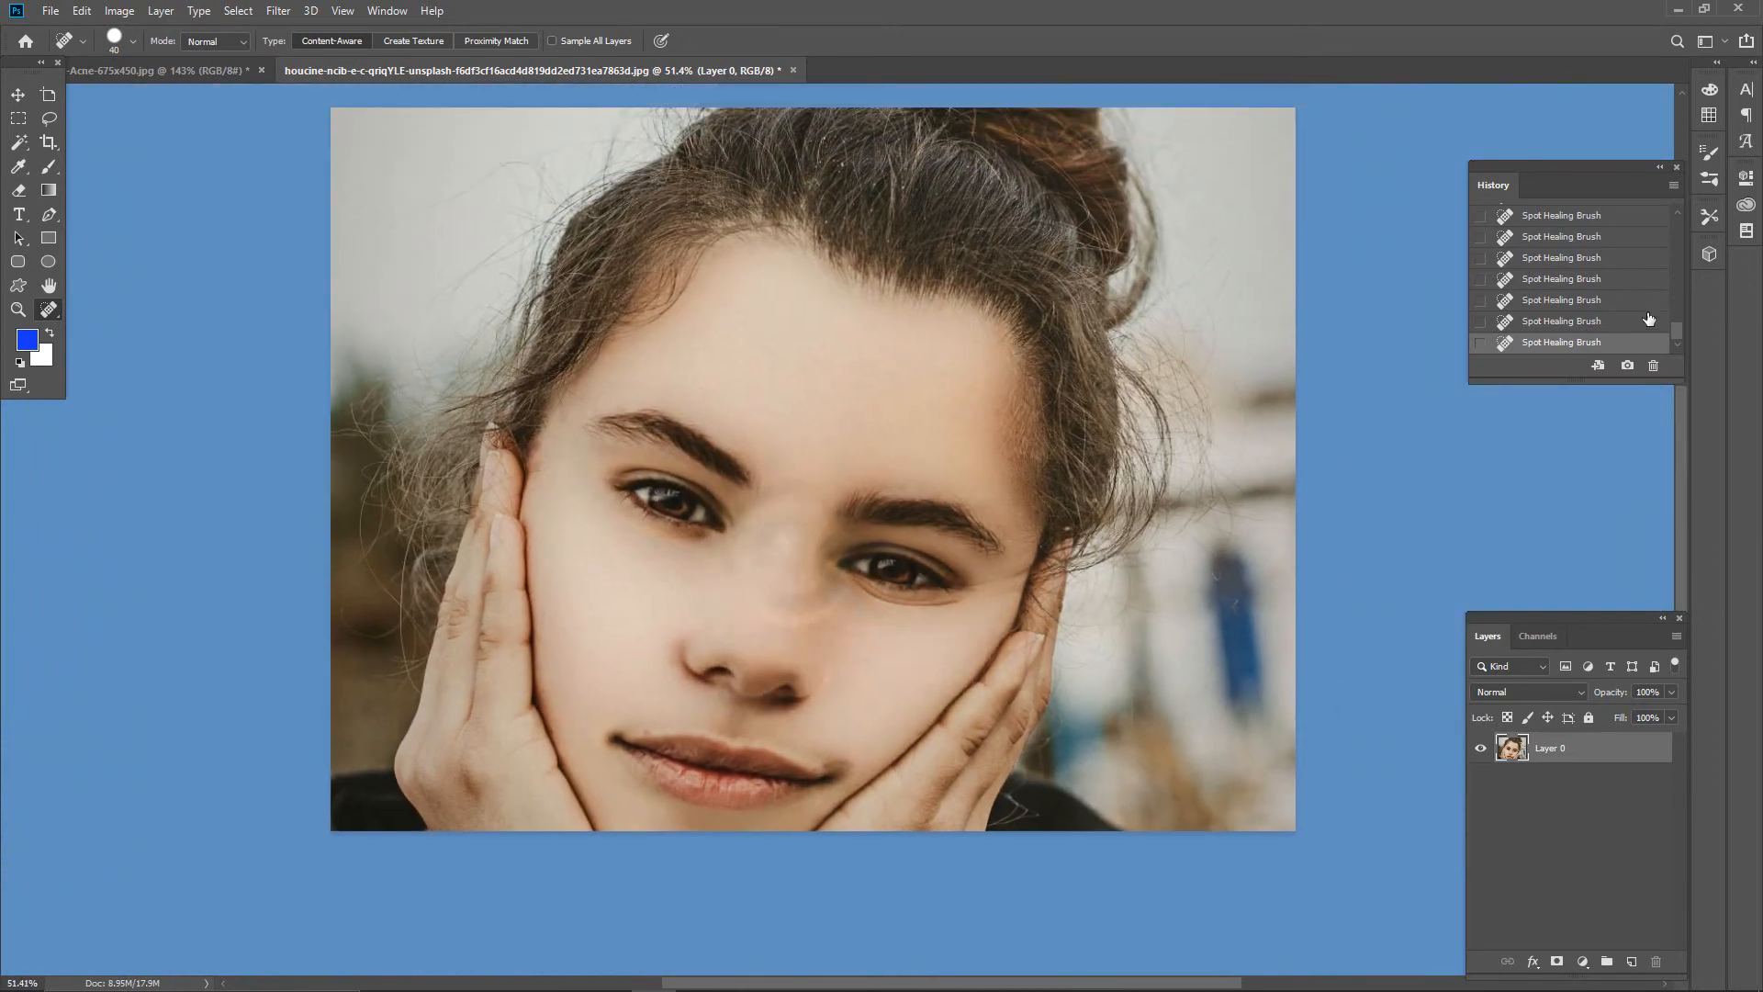
Step: Go back to the original snapshot in the history and examine the untouched skin on the forehead and cheeks
drag(1675, 343, 1672, 224)
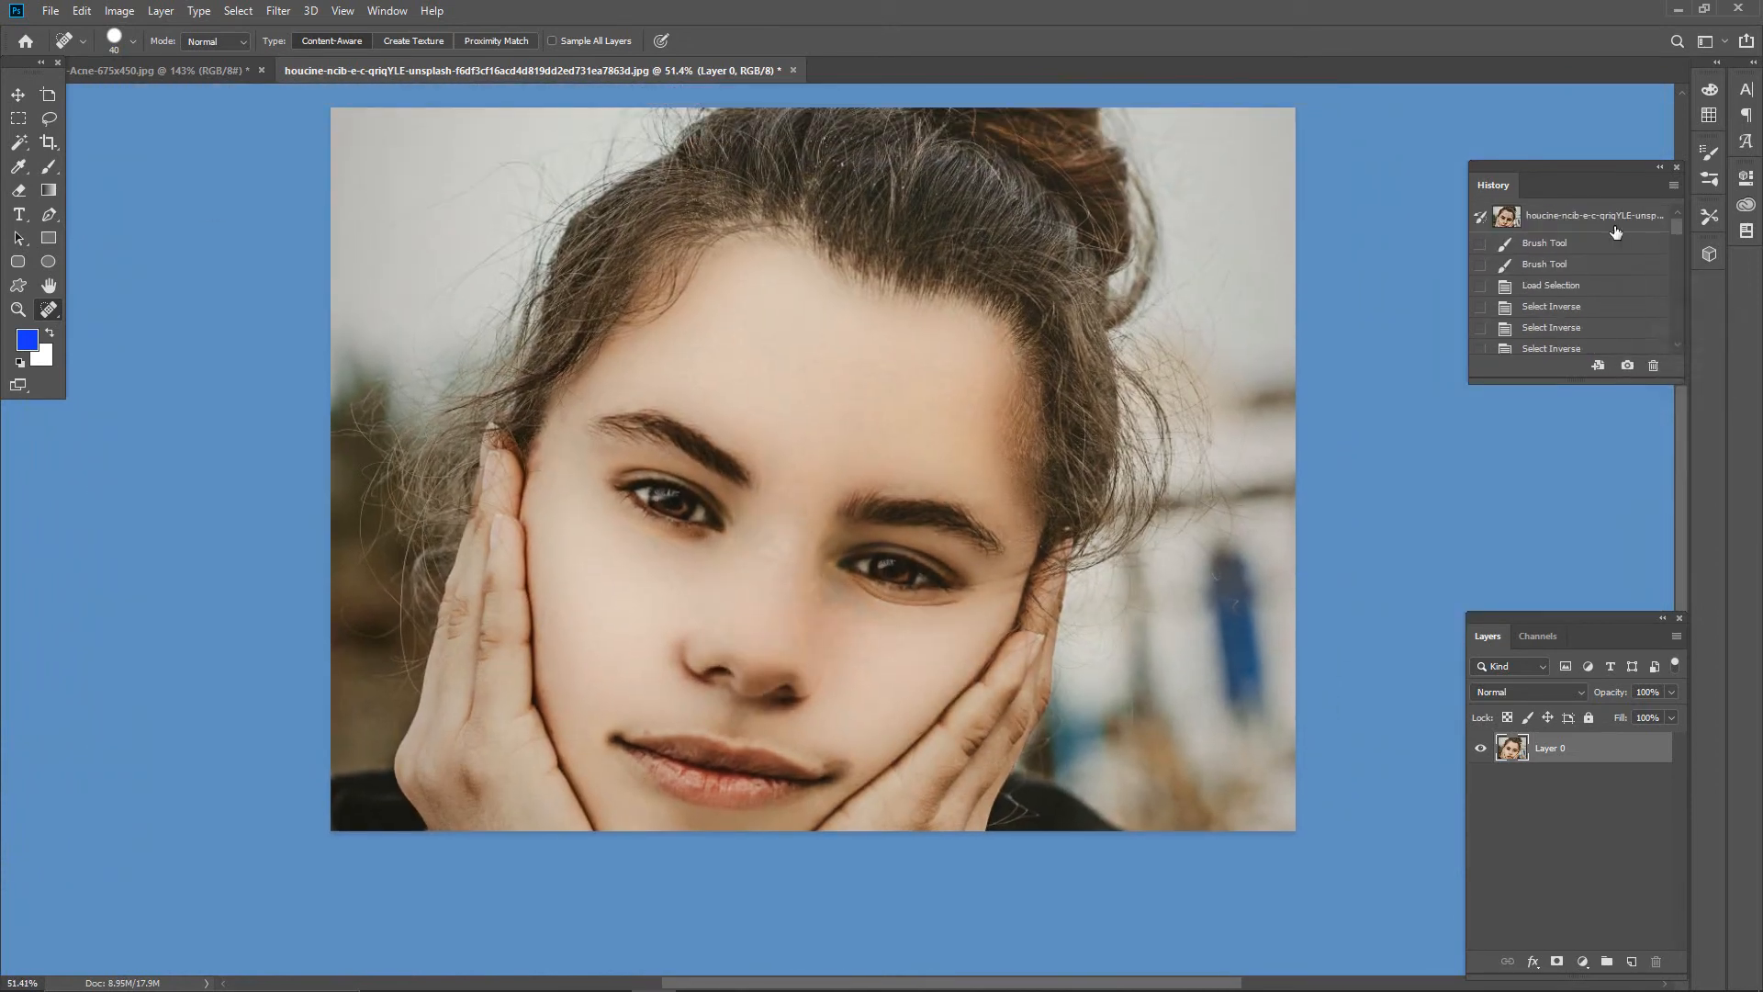
click(1603, 225)
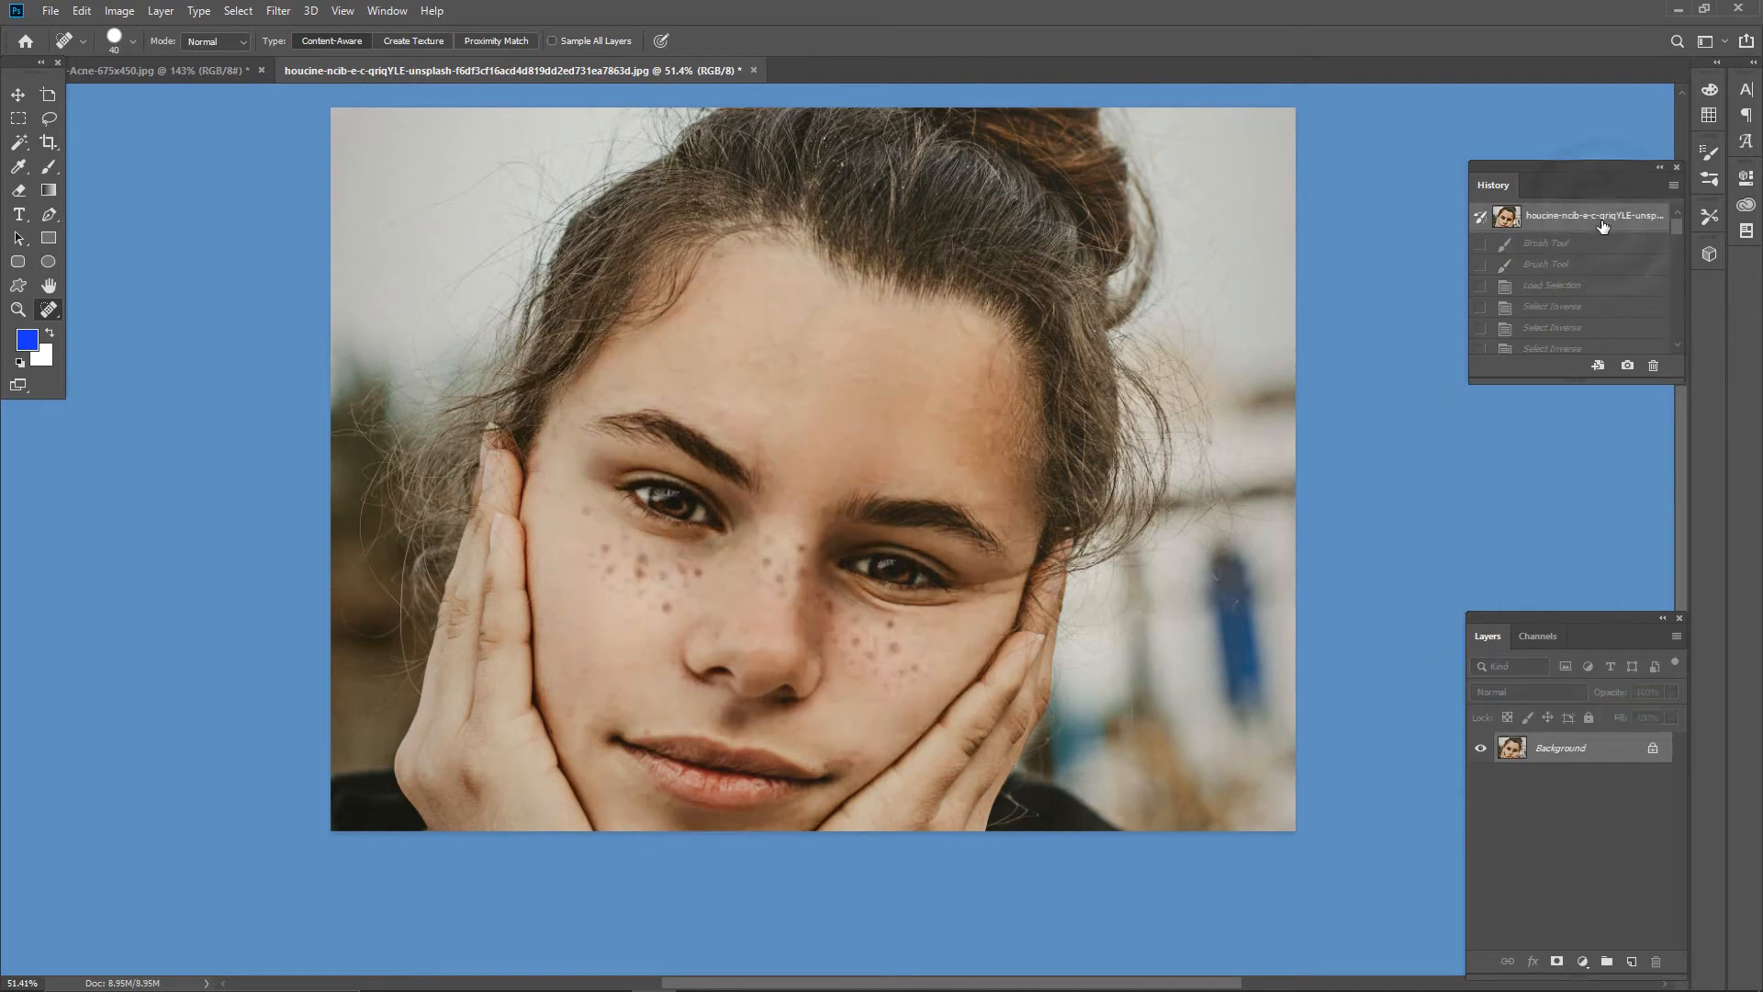
drag(864, 327, 914, 444)
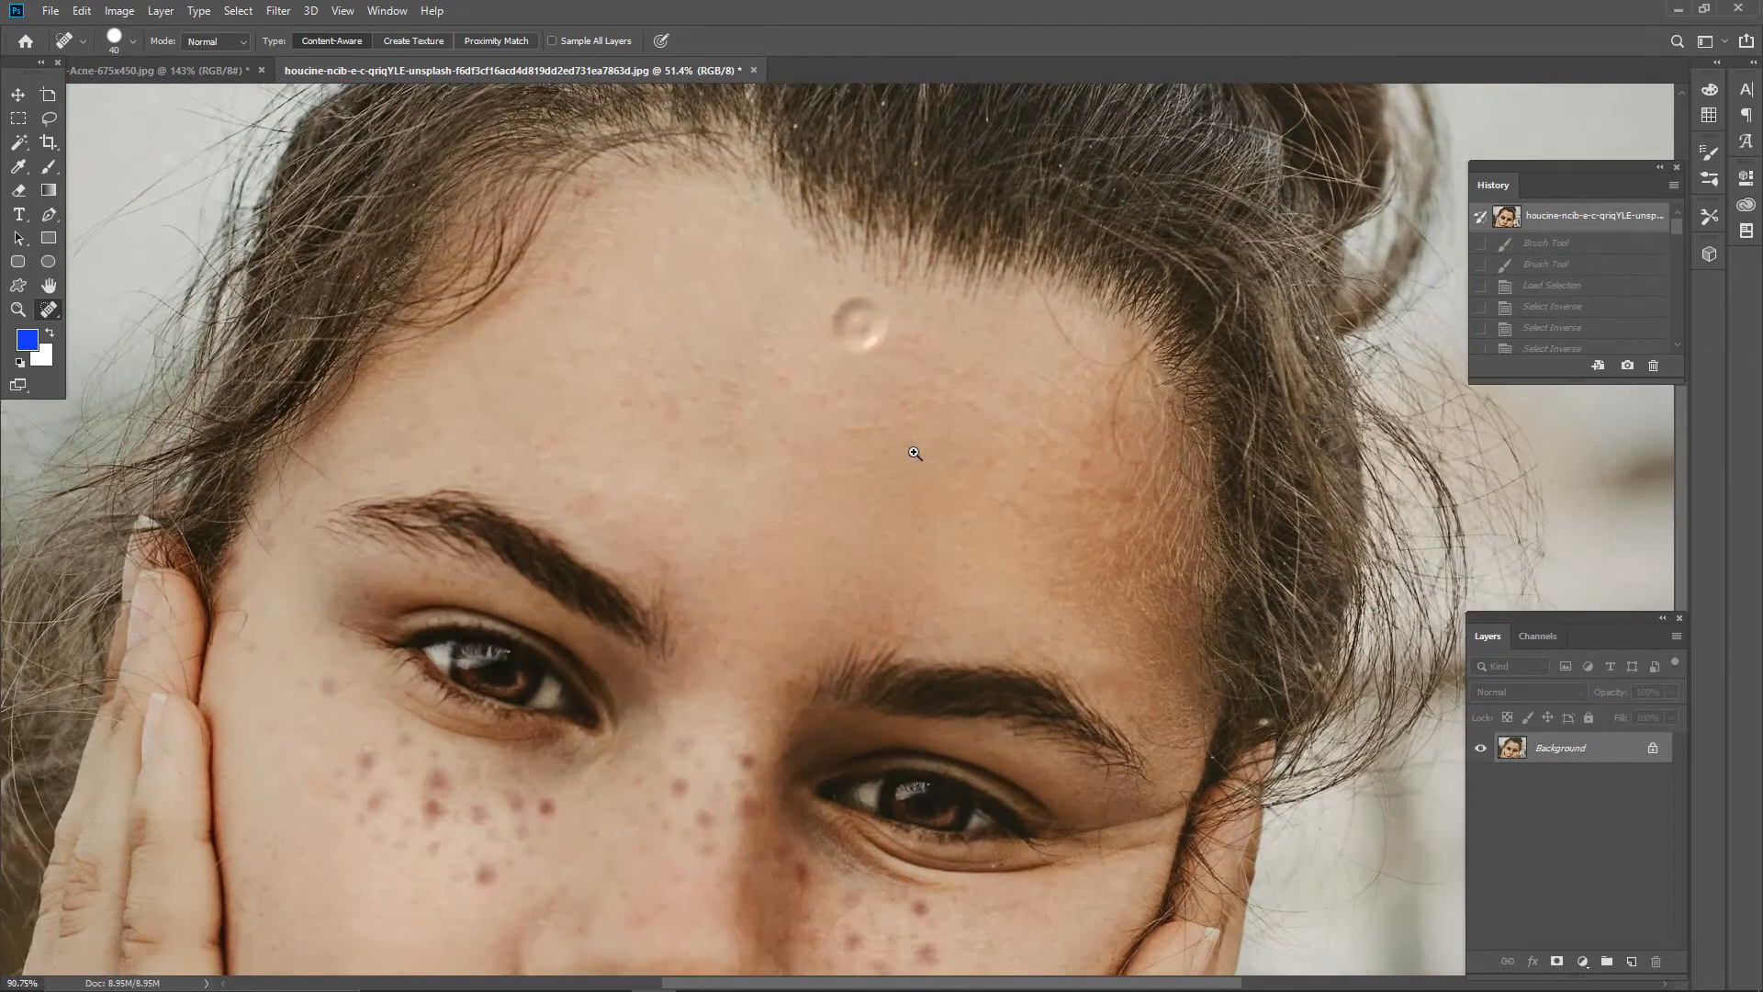
drag(830, 543, 652, 776)
drag(708, 401, 735, 507)
drag(598, 417, 740, 561)
drag(735, 633, 749, 294)
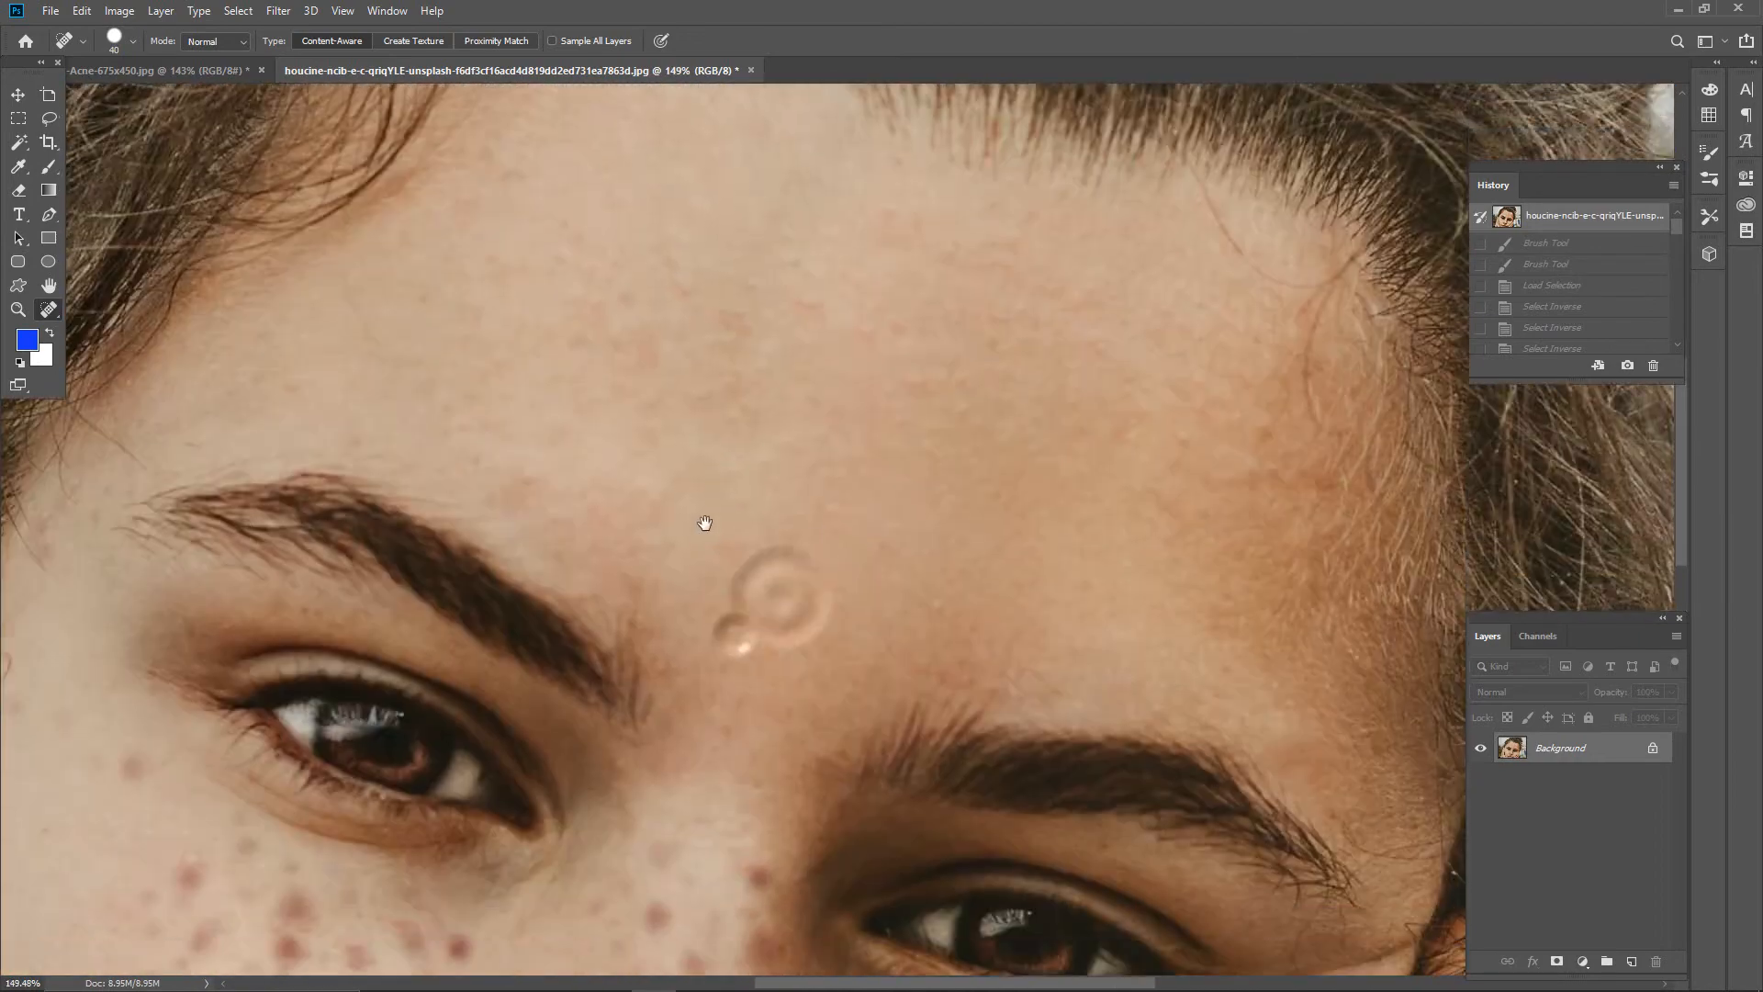
drag(510, 535, 854, 138)
drag(805, 525, 983, 349)
drag(958, 543, 790, 421)
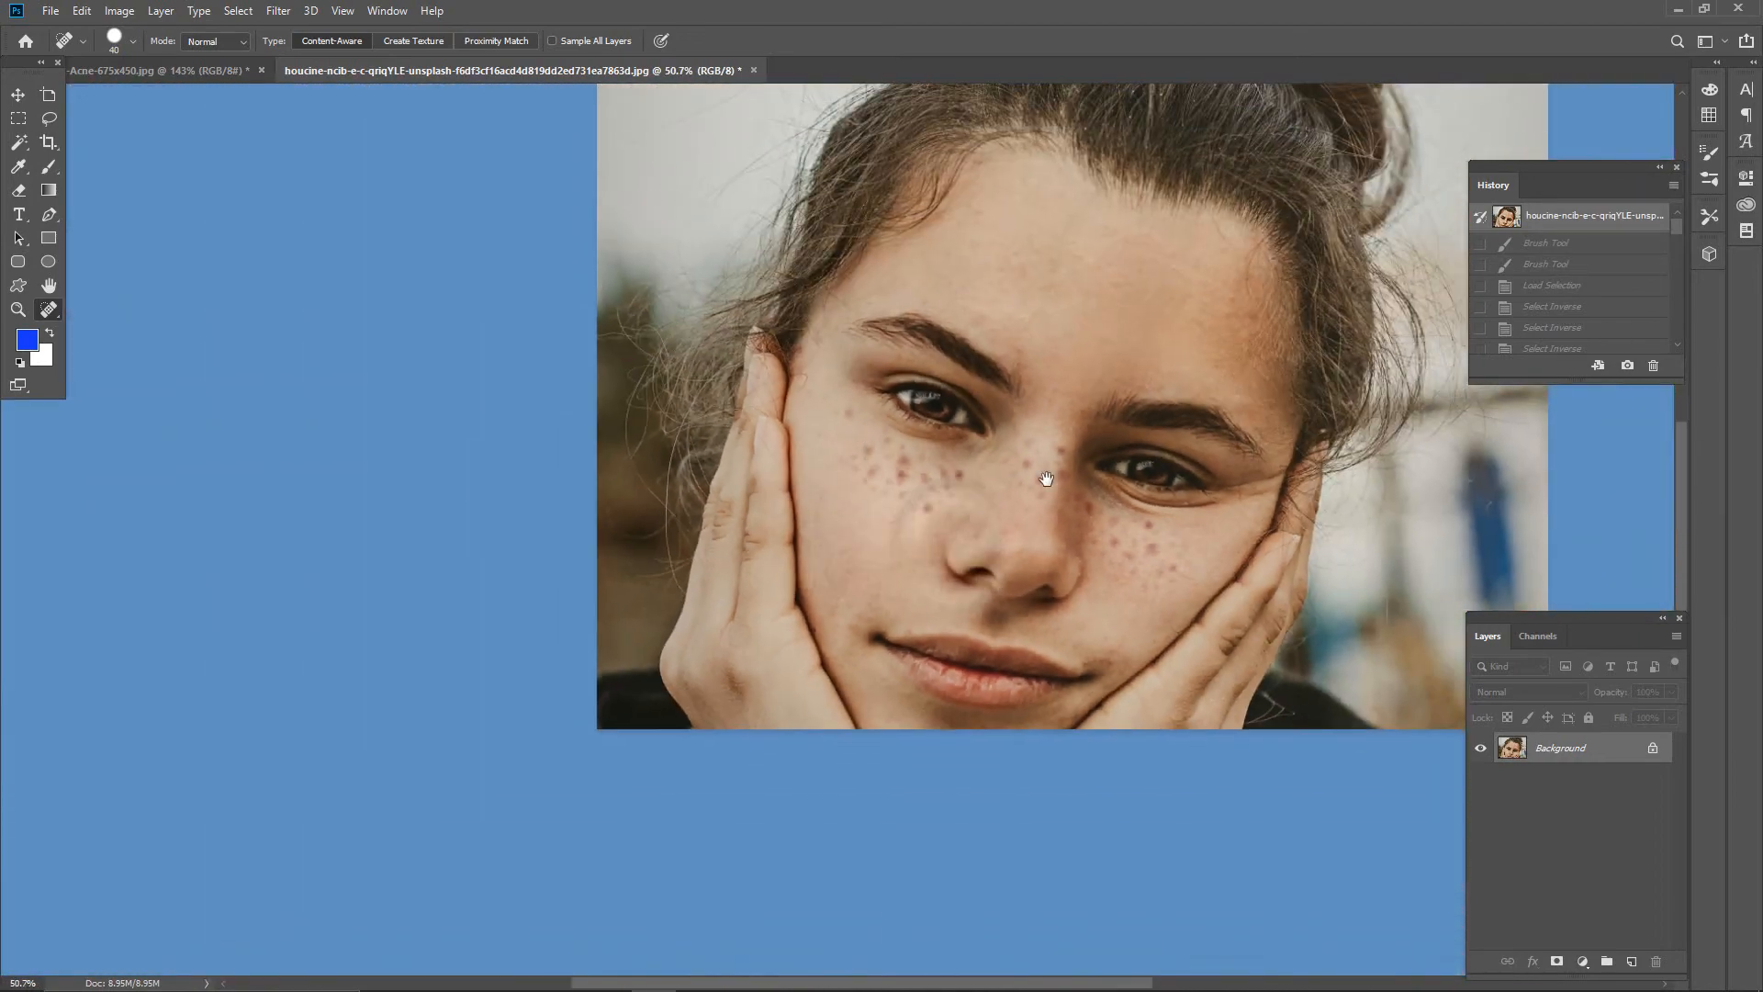
drag(1043, 476, 819, 521)
drag(839, 462, 804, 535)
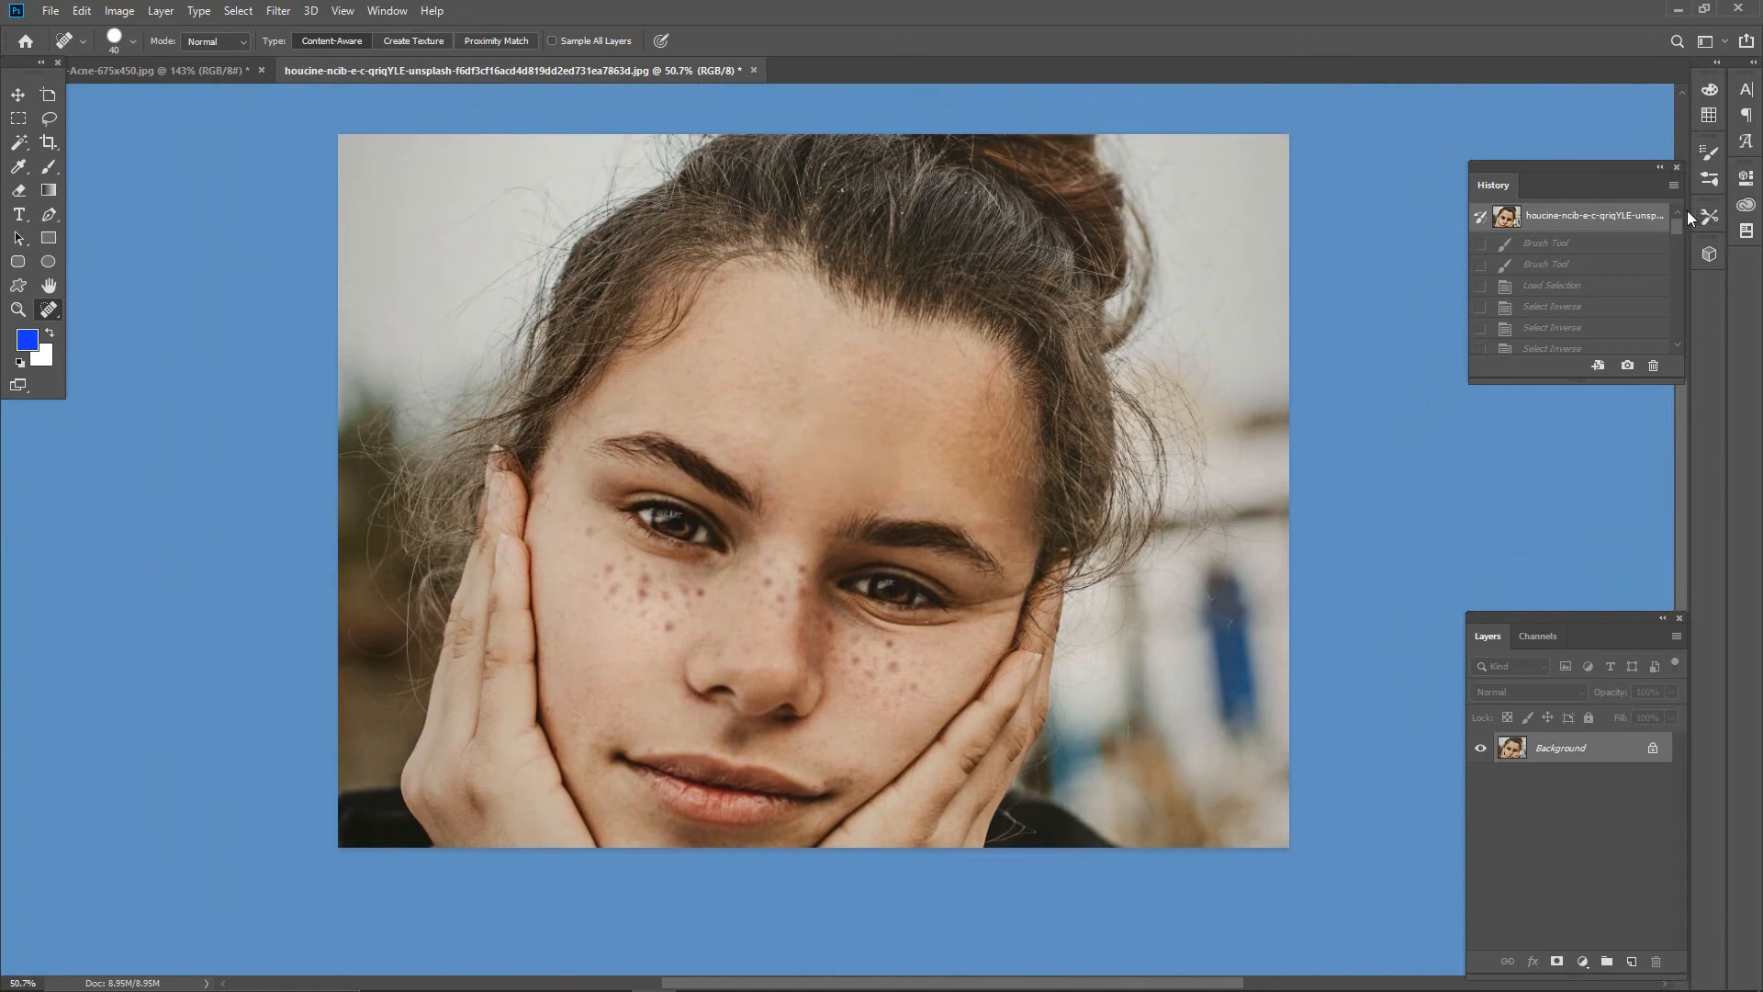
Step: Return to the latest Spot Healing Brush history state and review the retouched face
drag(1673, 227, 1666, 338)
click(1552, 341)
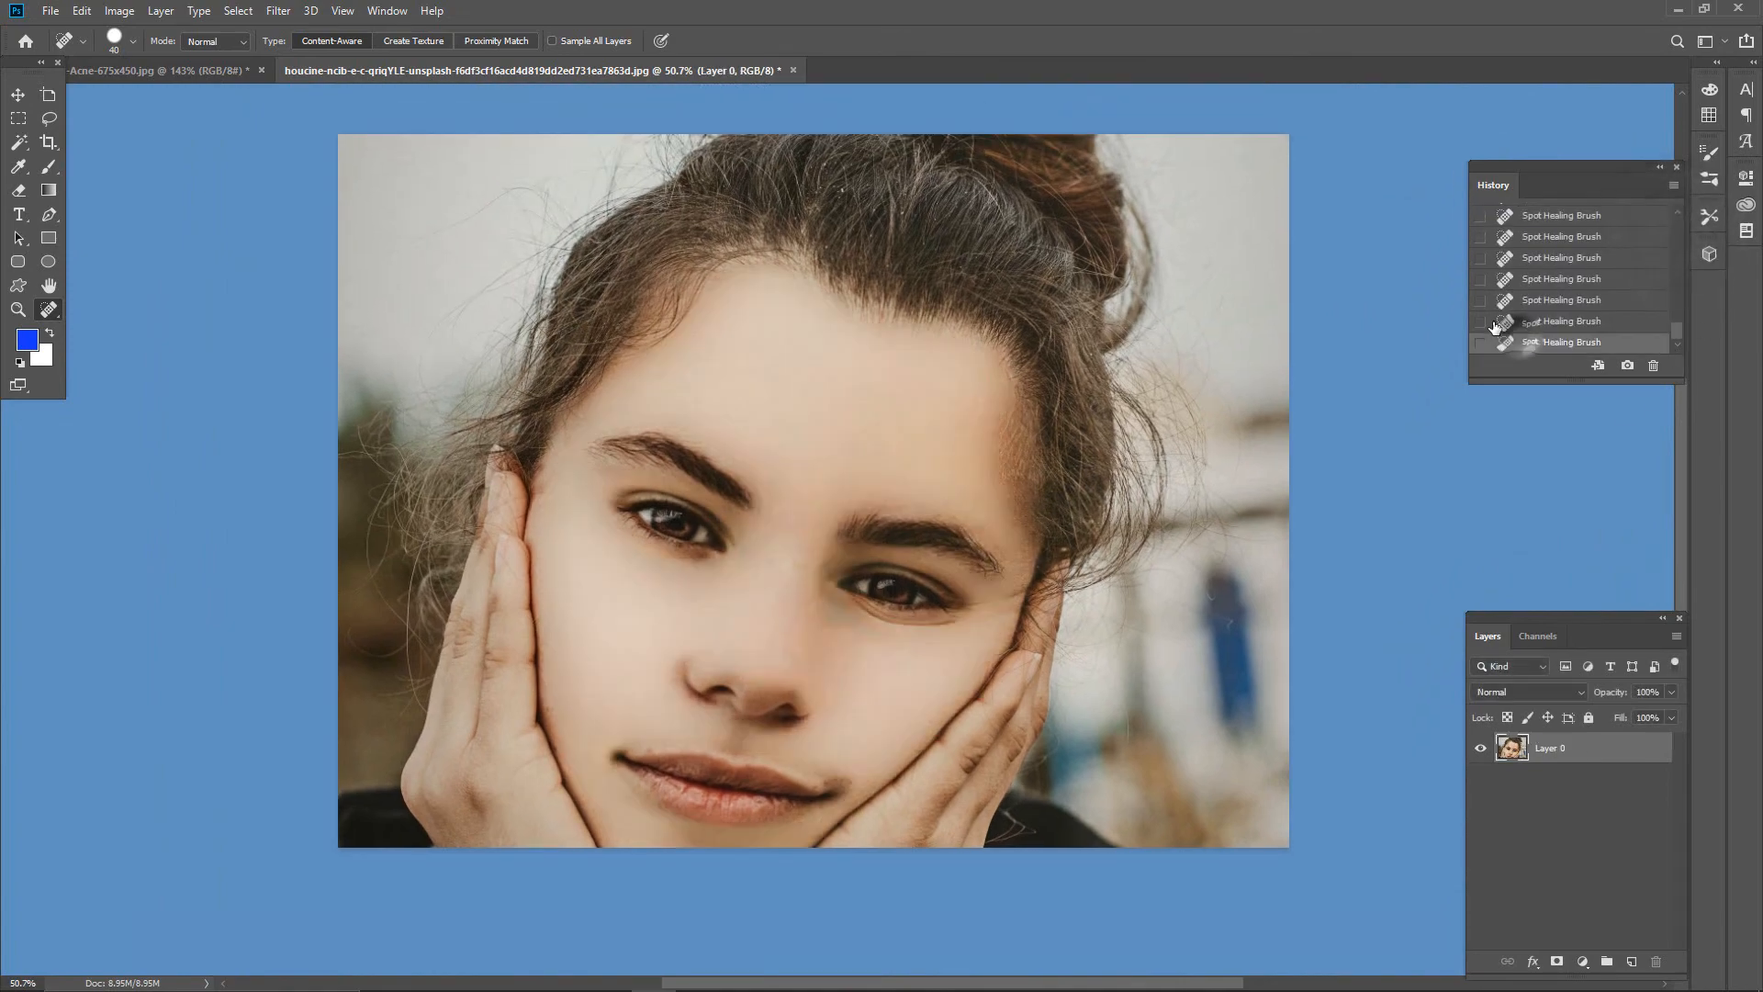
drag(909, 350, 840, 578)
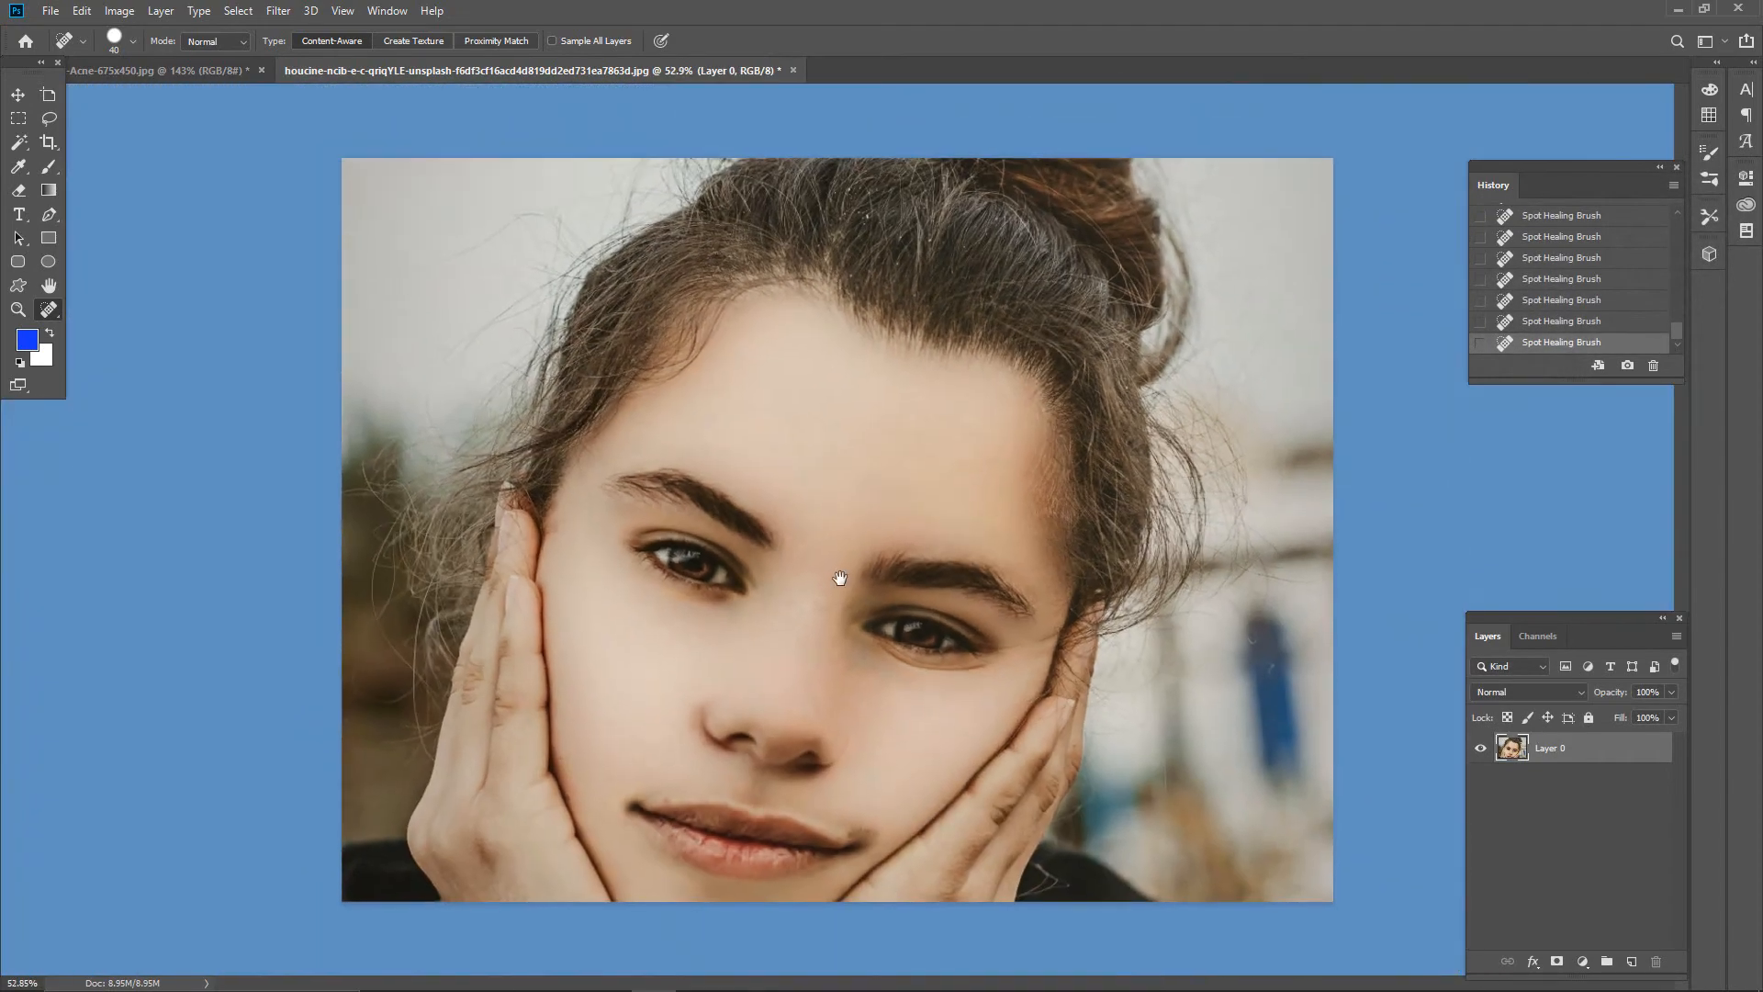
alt+click(899, 464)
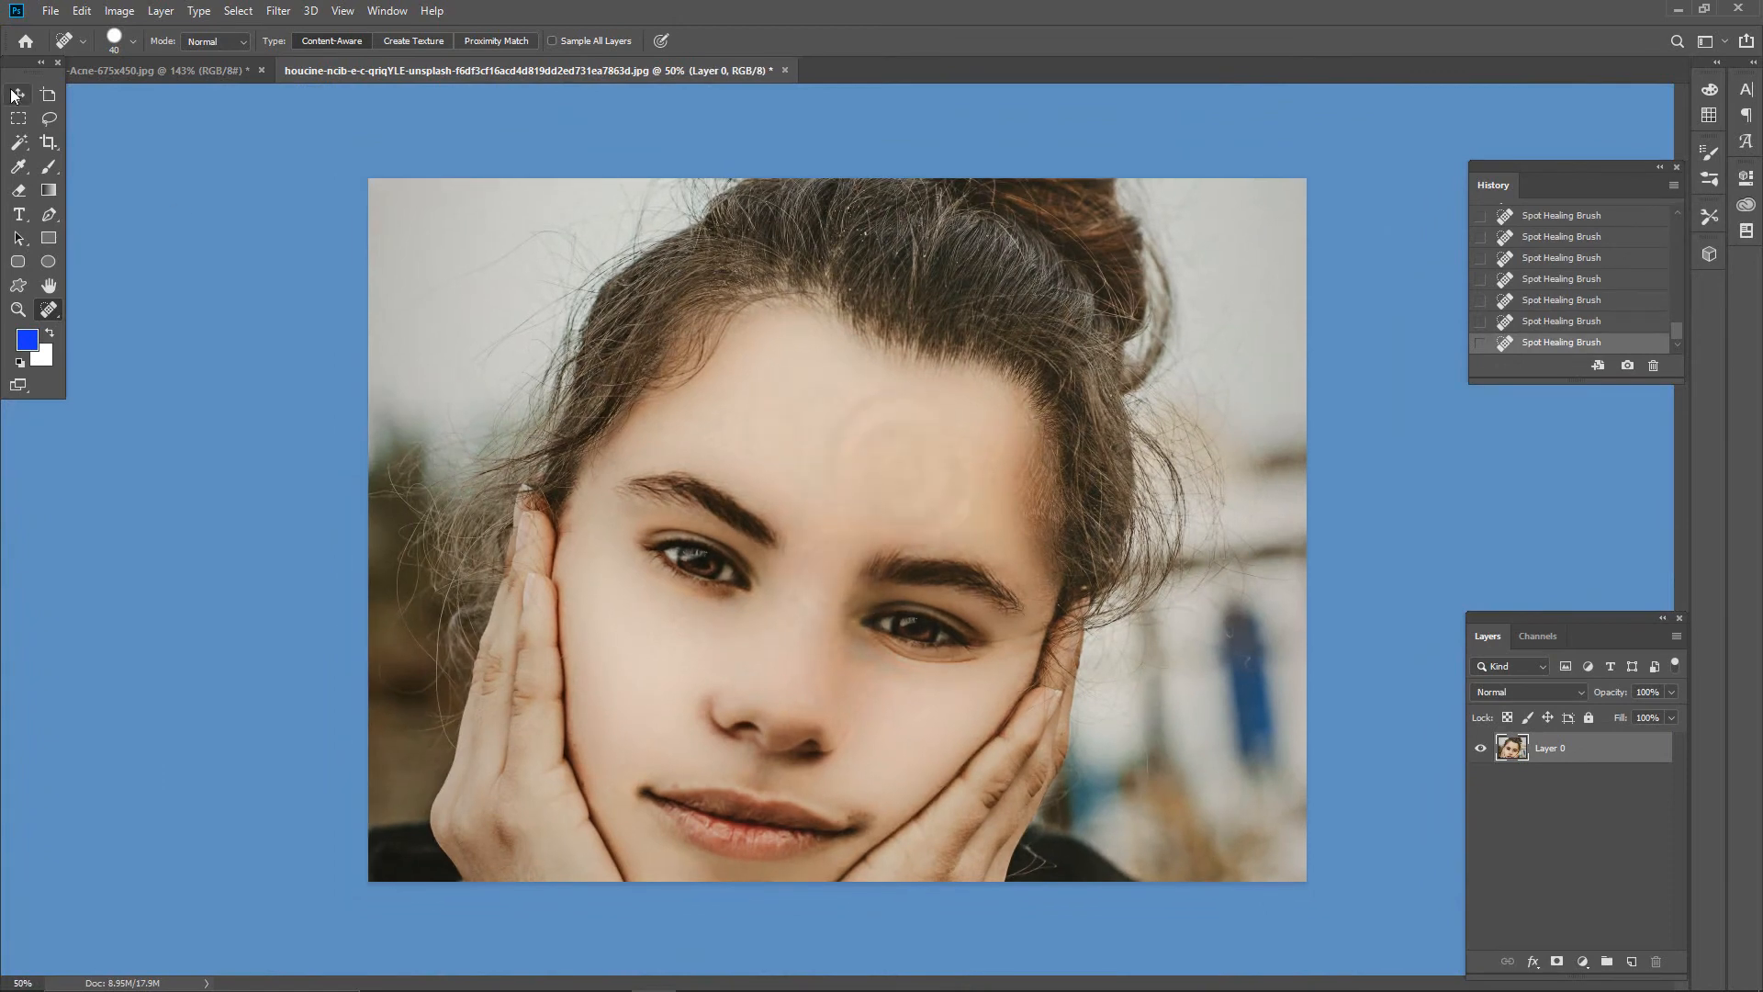
Step: Deepen the shadows with a Levels adjustment, setting the black input level to 9 and keeping the midtone at 1
click(17, 95)
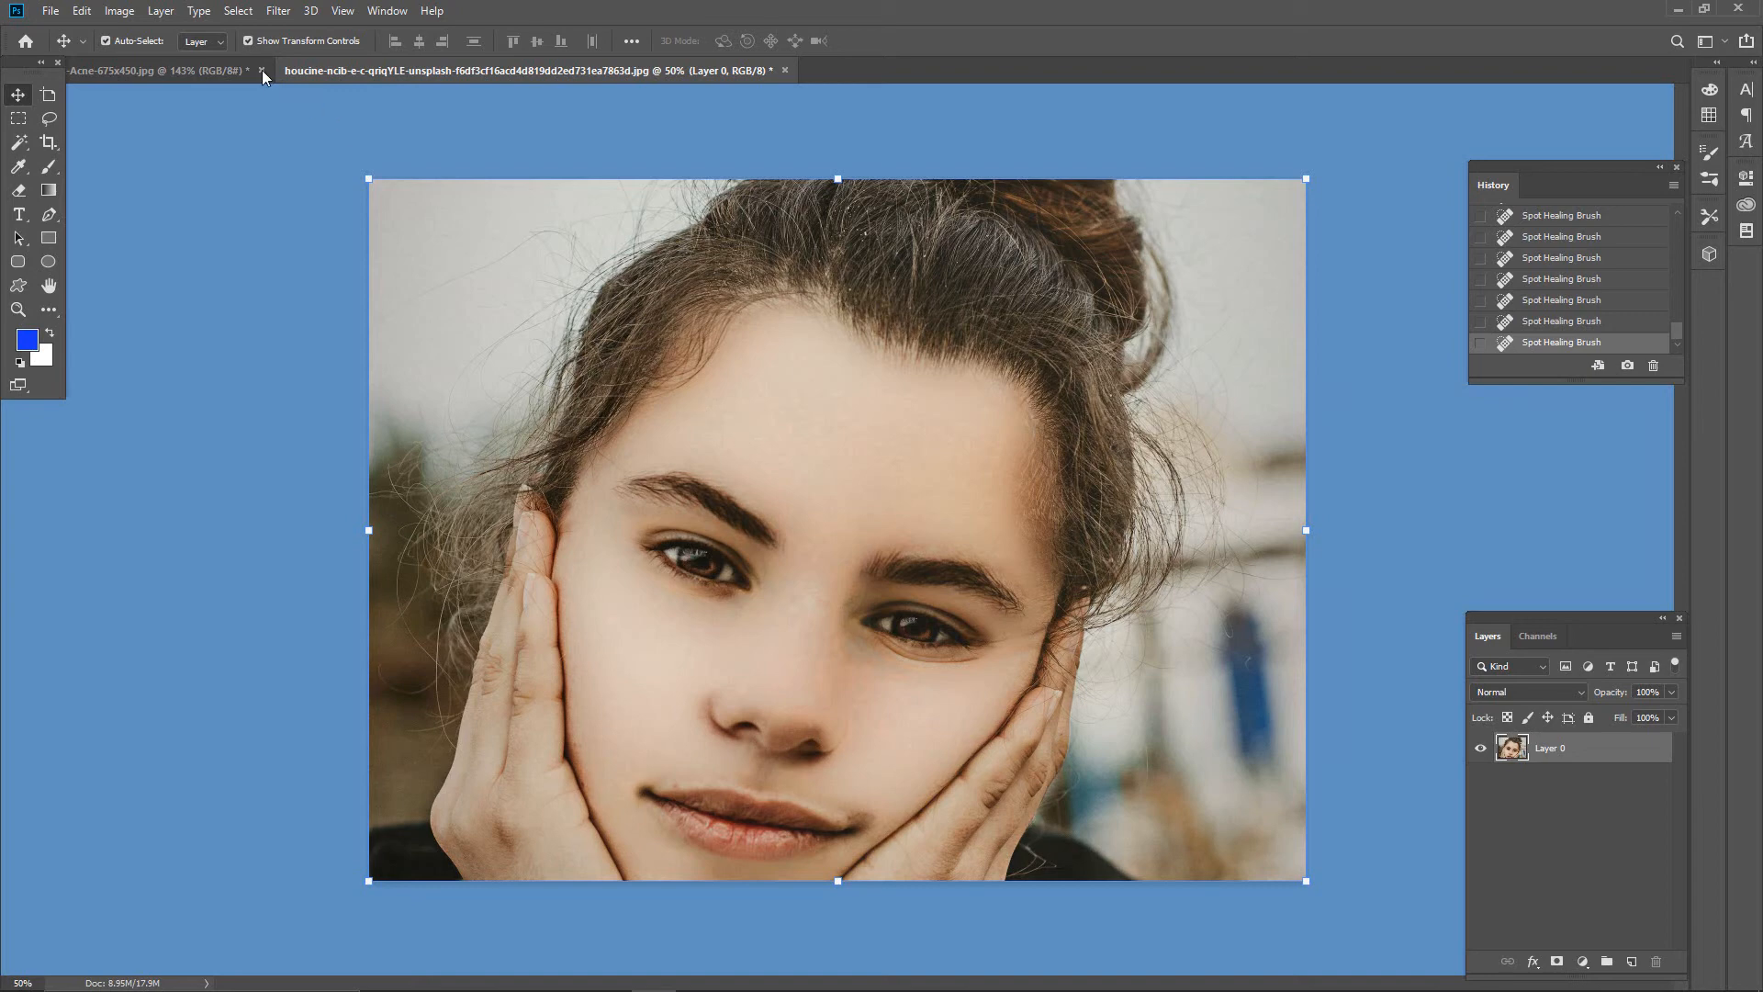
click(120, 11)
mouse_move(230, 59)
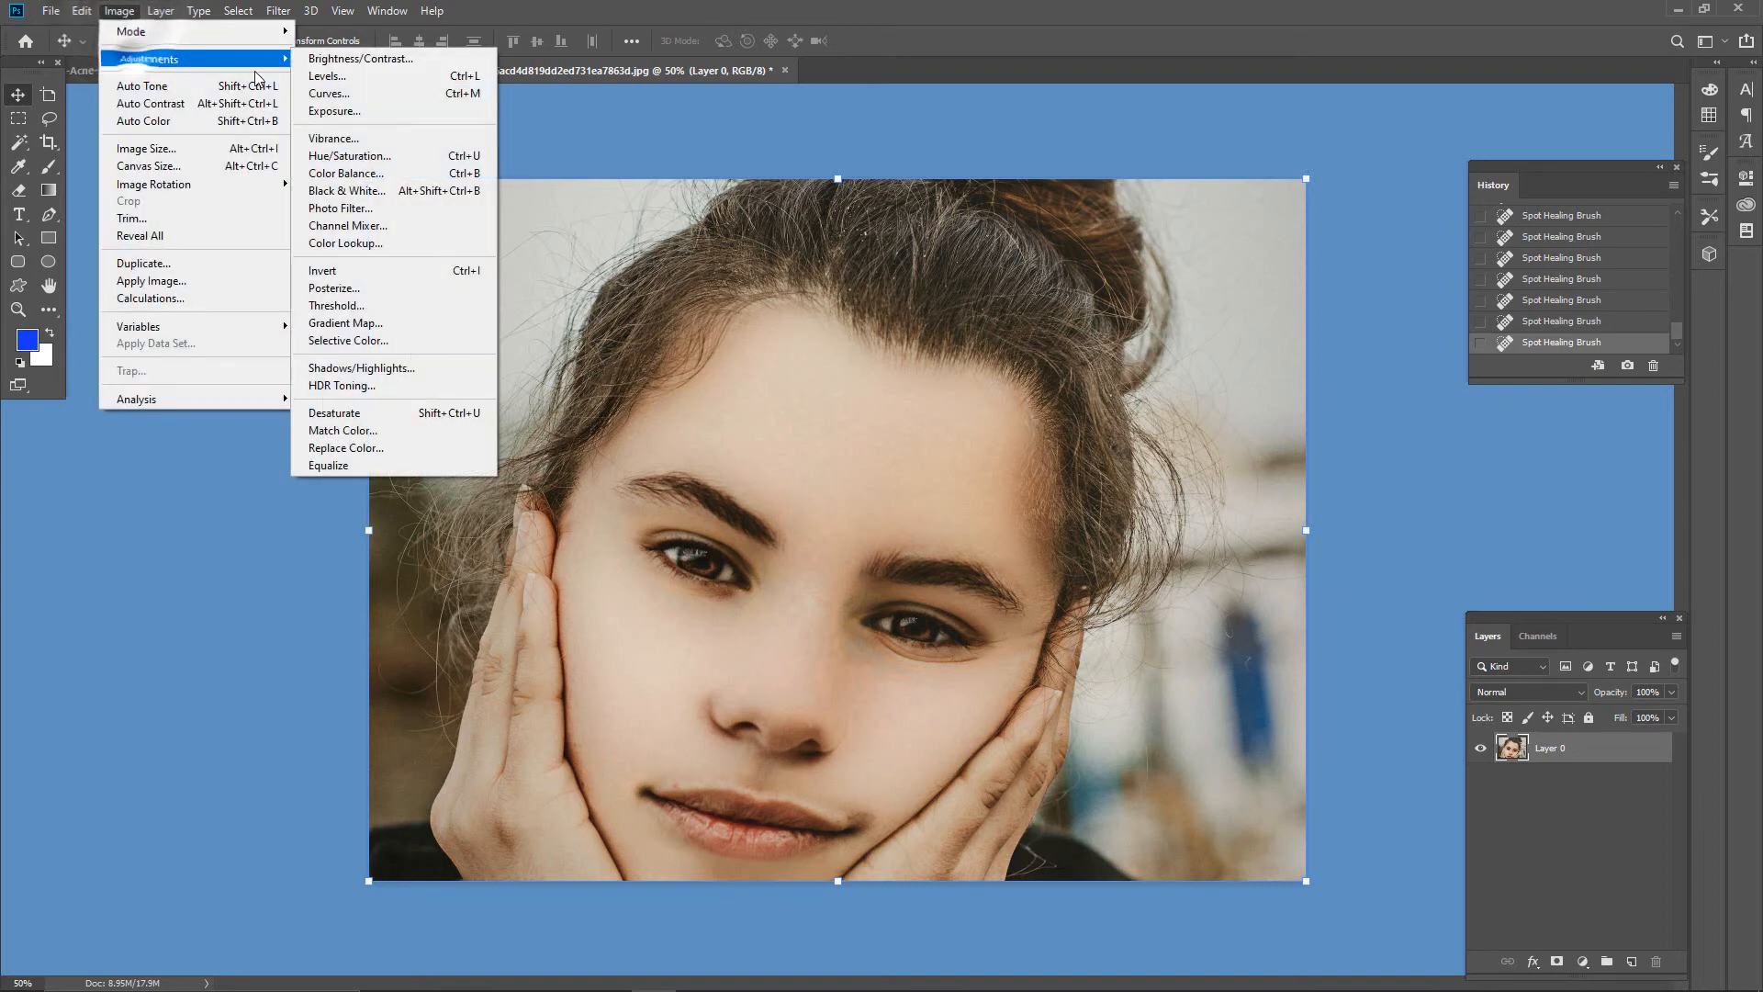
click(327, 75)
drag(1120, 421, 1132, 420)
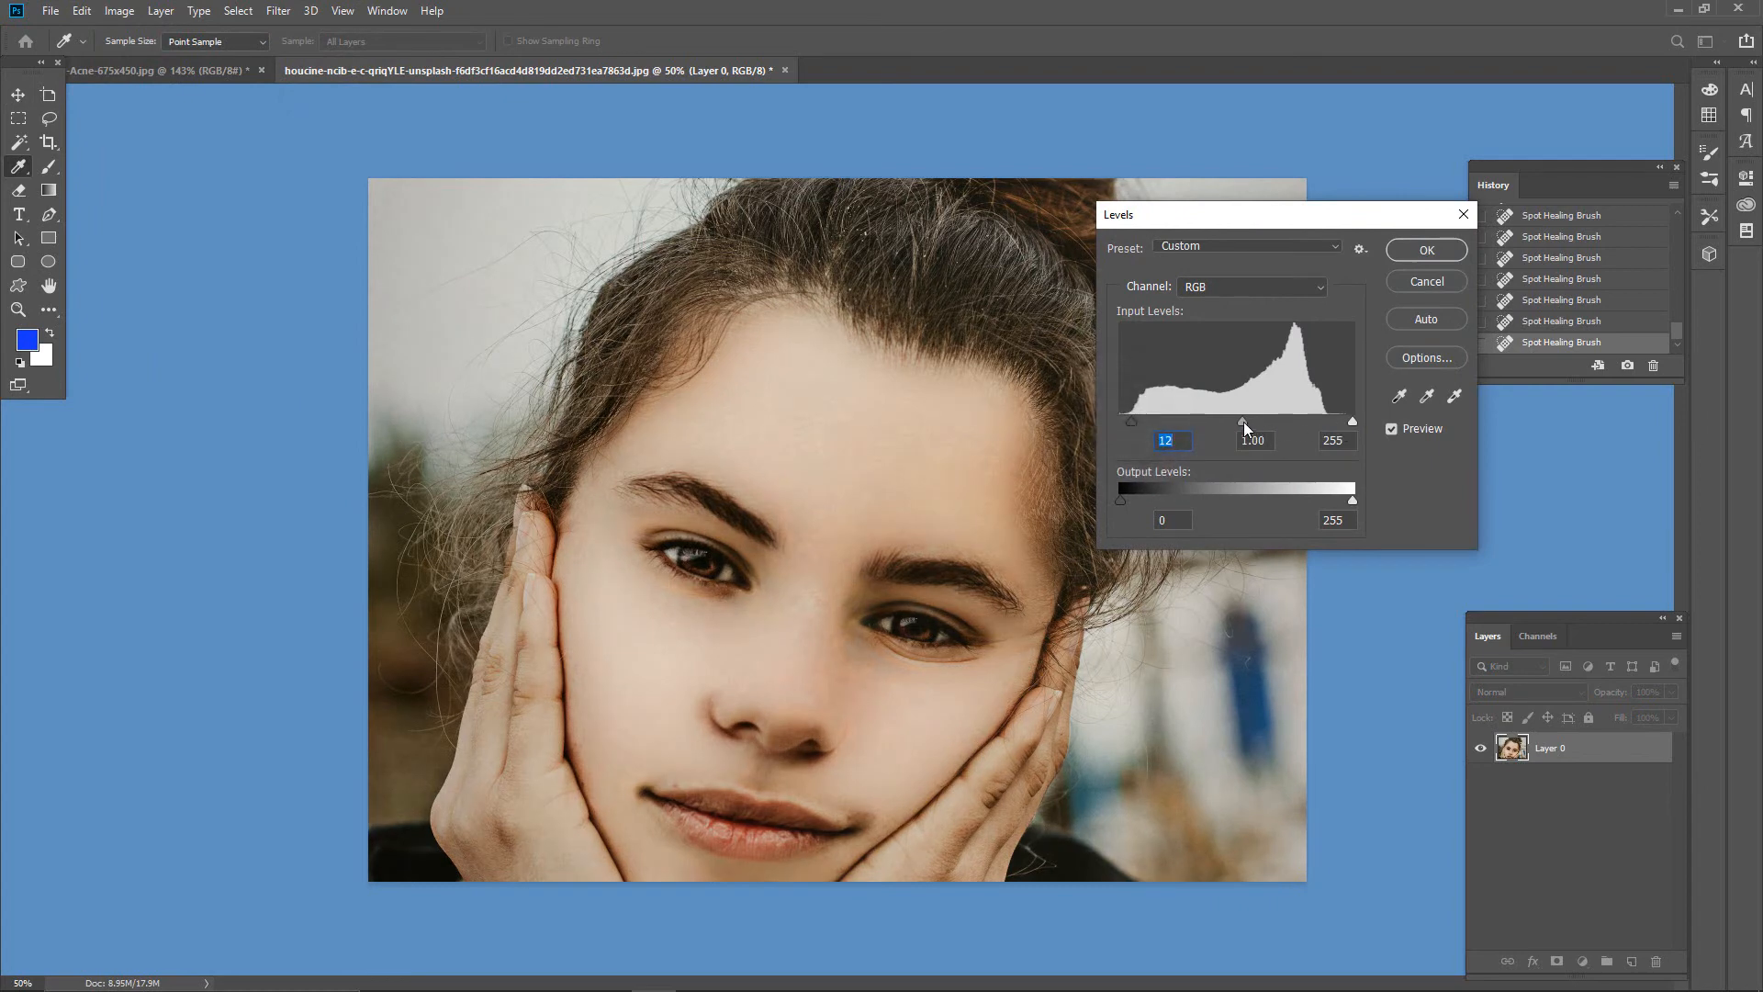
drag(1244, 421, 1243, 421)
drag(1131, 418, 1127, 420)
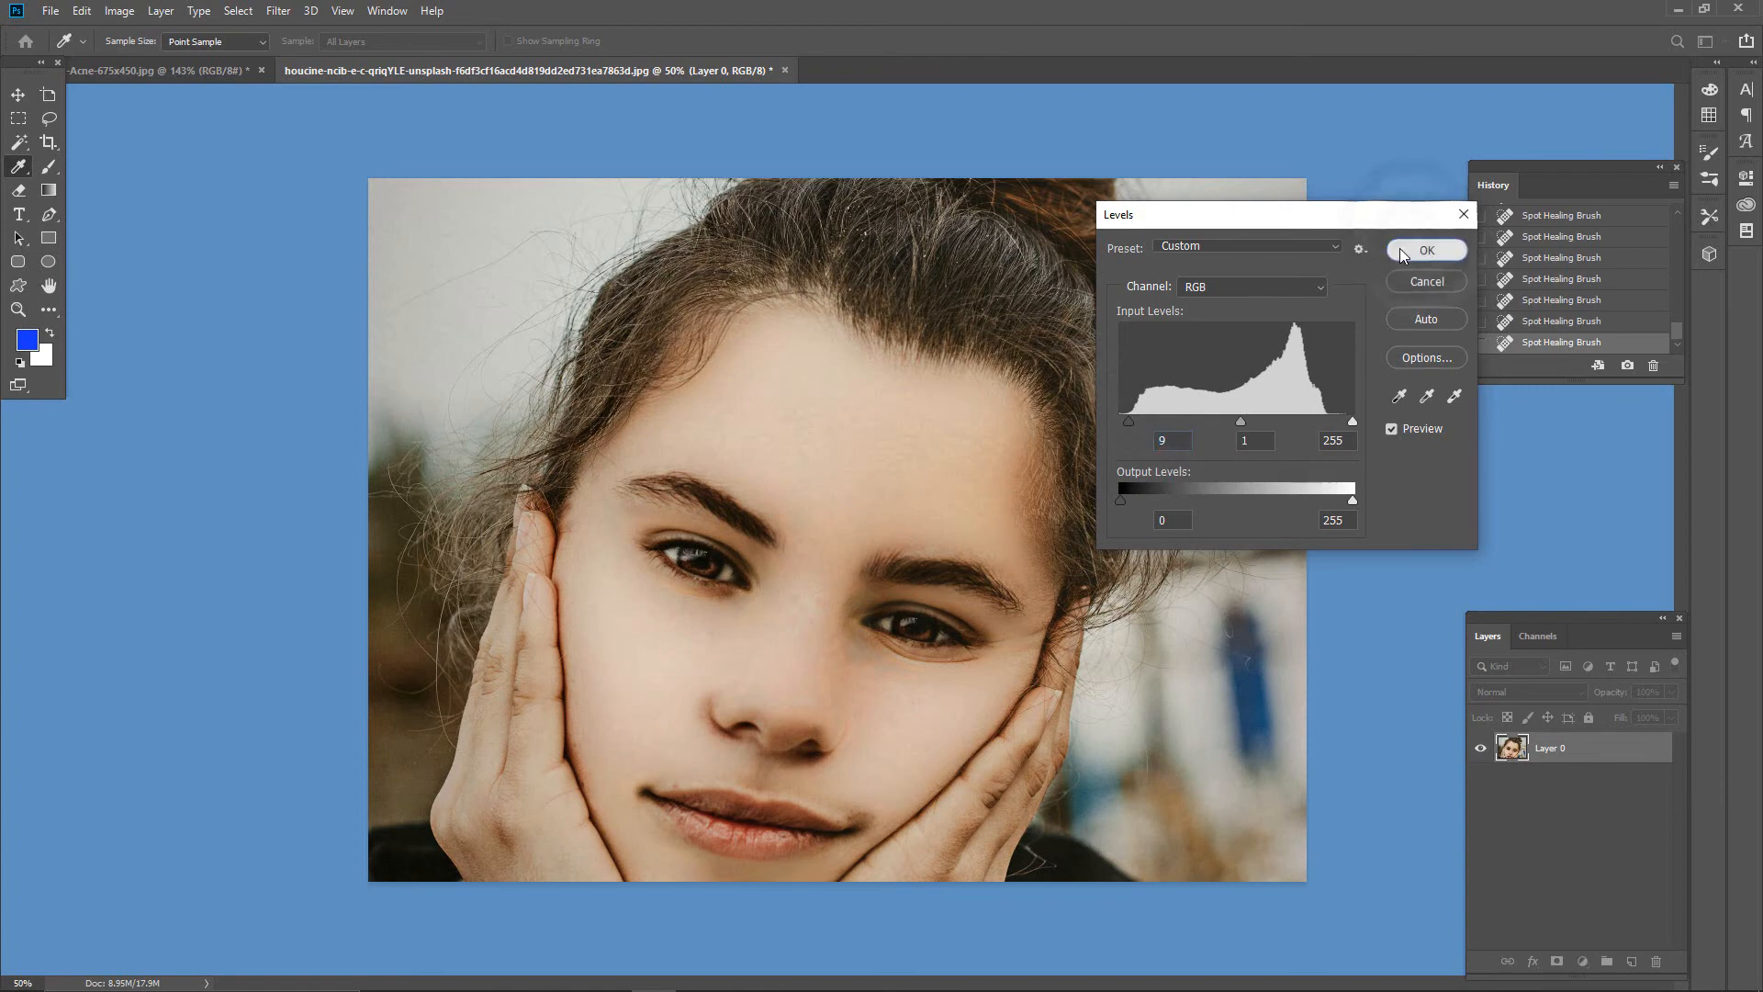
click(1425, 250)
key(v)
Step: Brighten the whole portrait slightly with a Brightness/Contrast adjustment
click(120, 10)
mouse_move(152, 63)
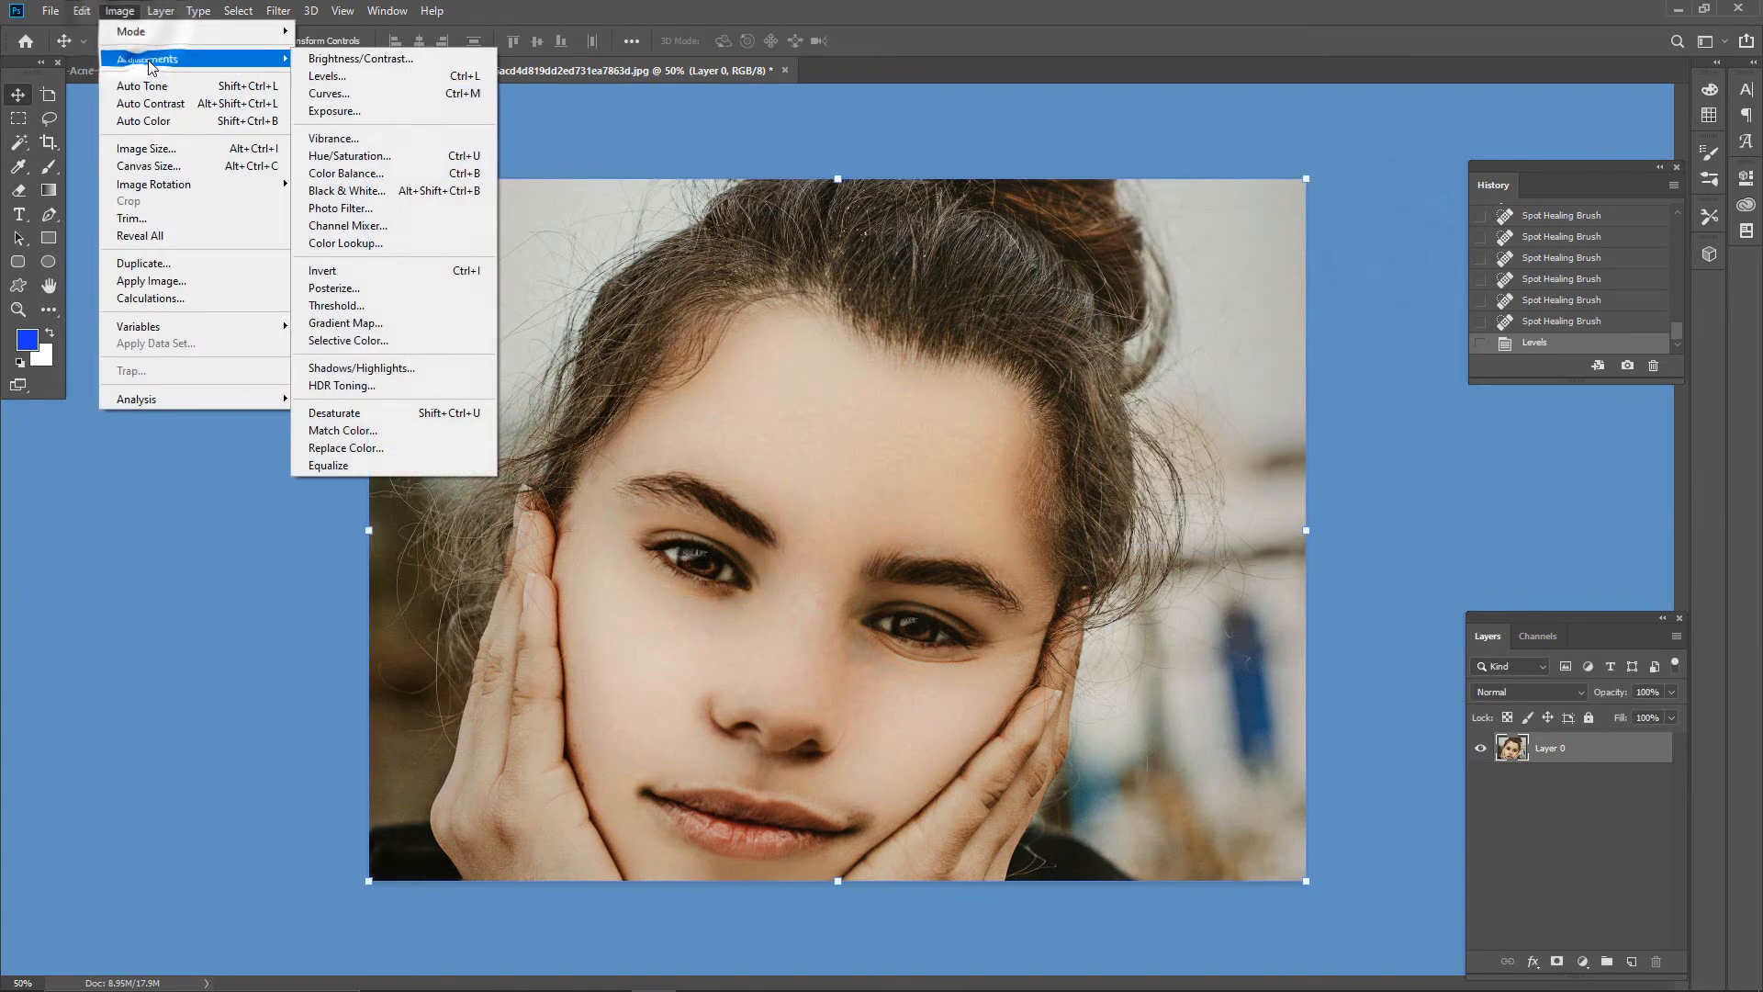
click(358, 58)
drag(1248, 424, 1260, 424)
key(Return)
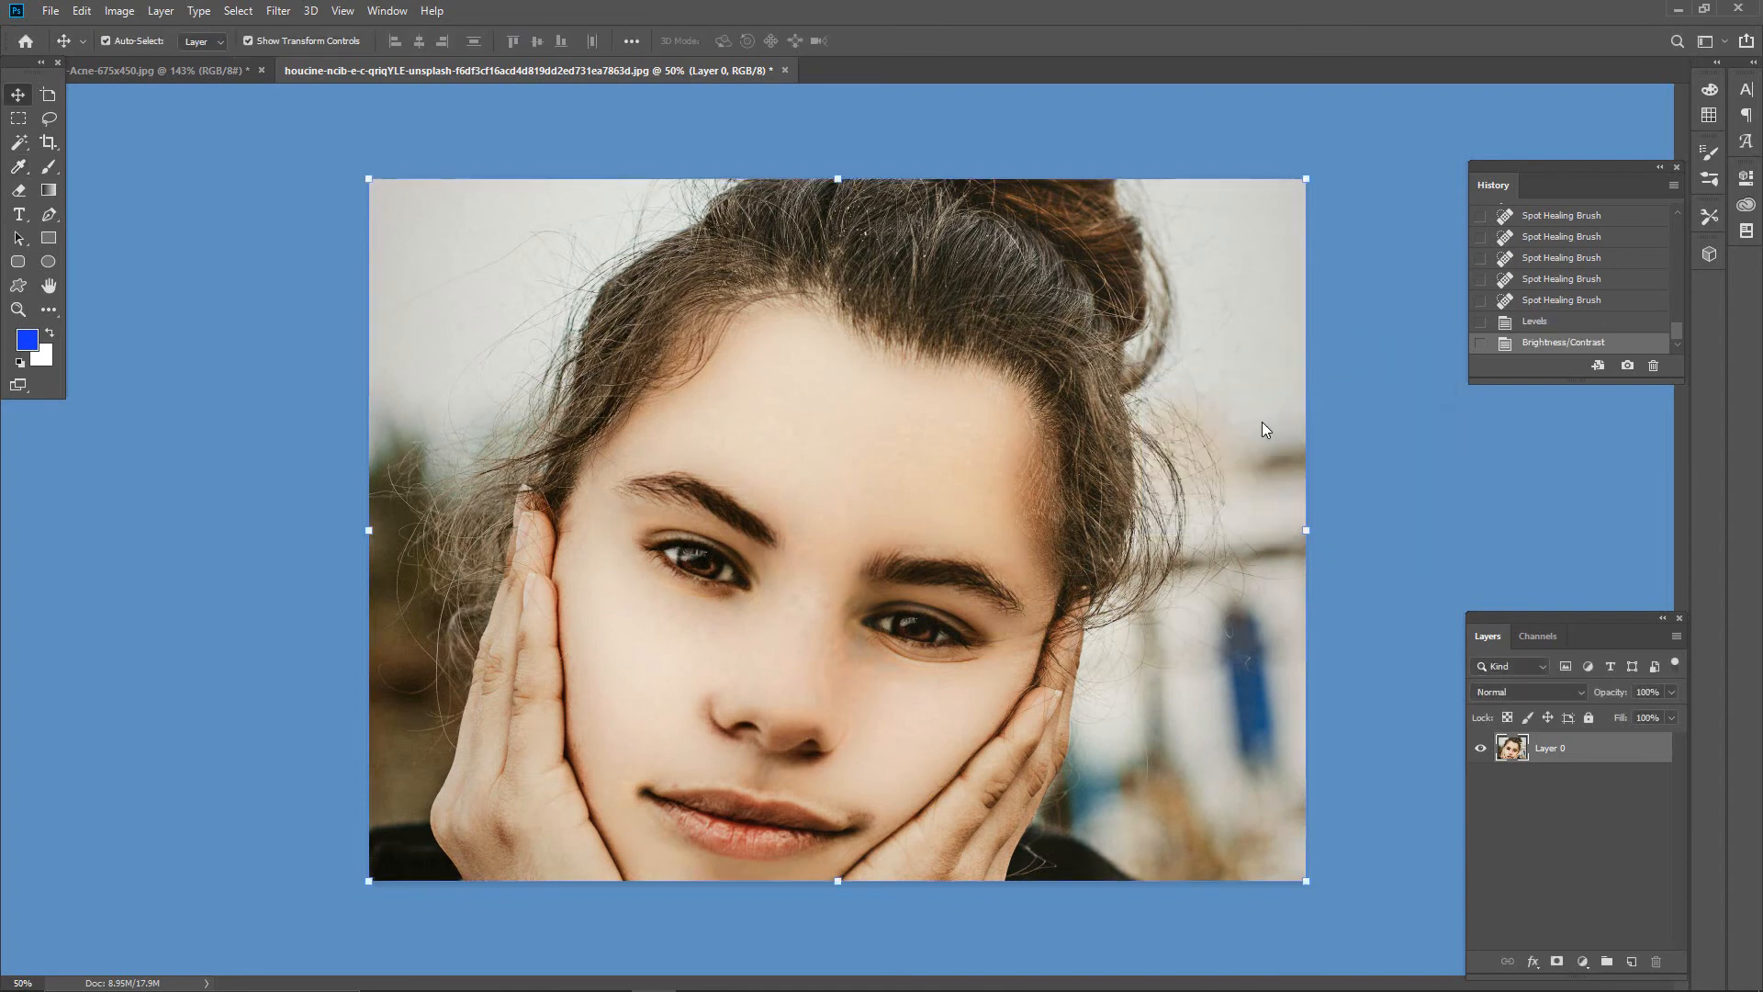
Step: Compare the original snapshot with the final Brightness/Contrast state and view the whole portrait at 33.33%
mouse_move(1679, 327)
mouse_down()
mouse_move(1678, 223)
mouse_move(1698, 343)
mouse_up()
click(1618, 217)
click(1586, 344)
ctrl+alt+click(725, 397)
ctrl+alt+click(725, 397)
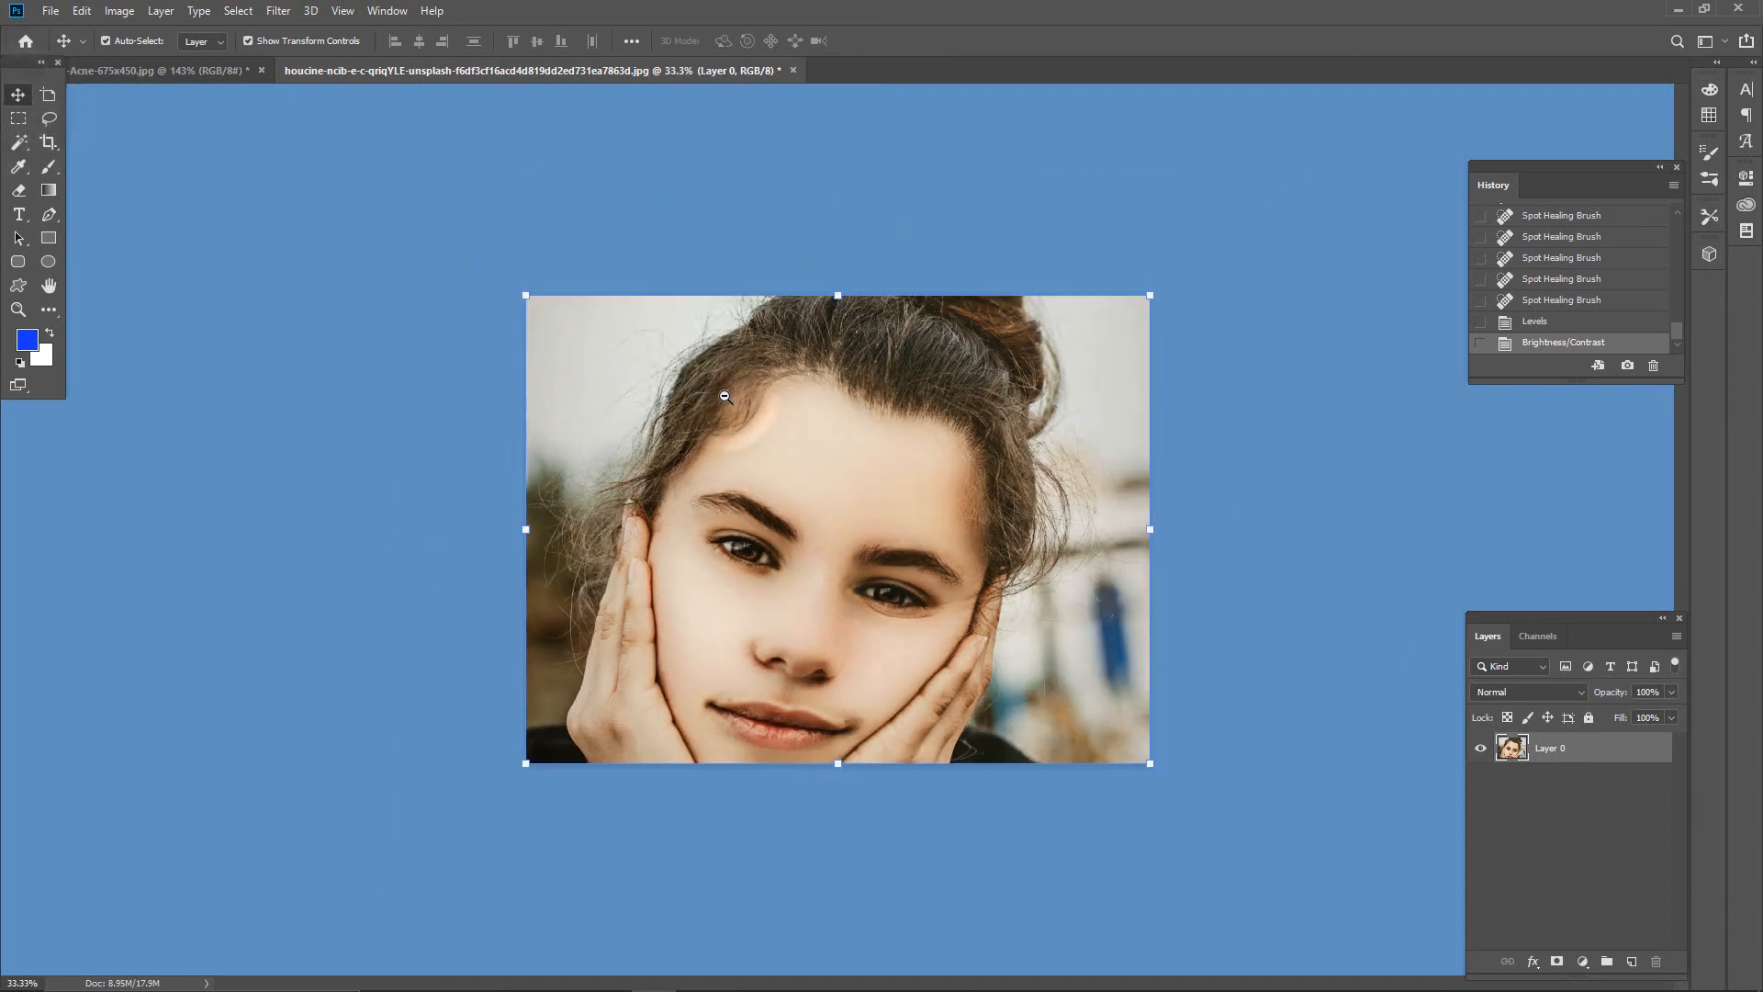